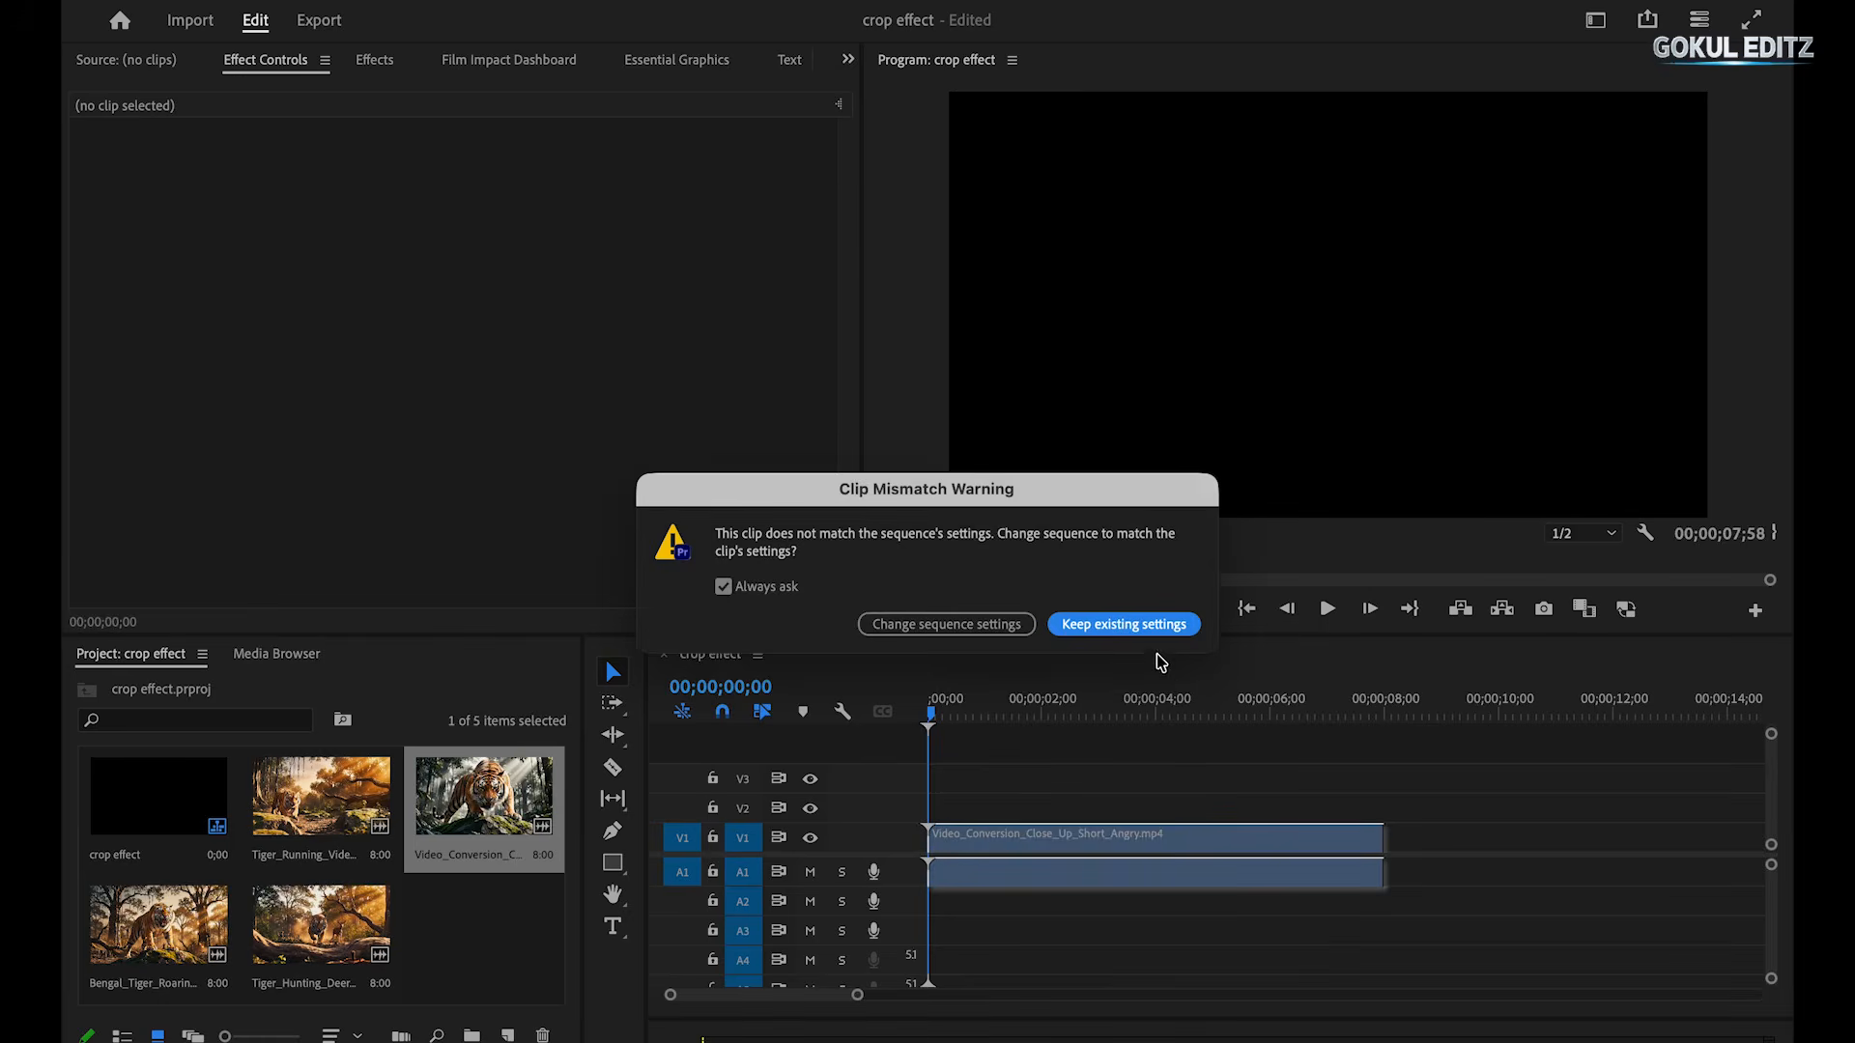
# Unlink the audio of the Video_Conversion_Close_Up_Short_Angry clip from its video and delete the audio.
pyautogui.click(1321, 826)
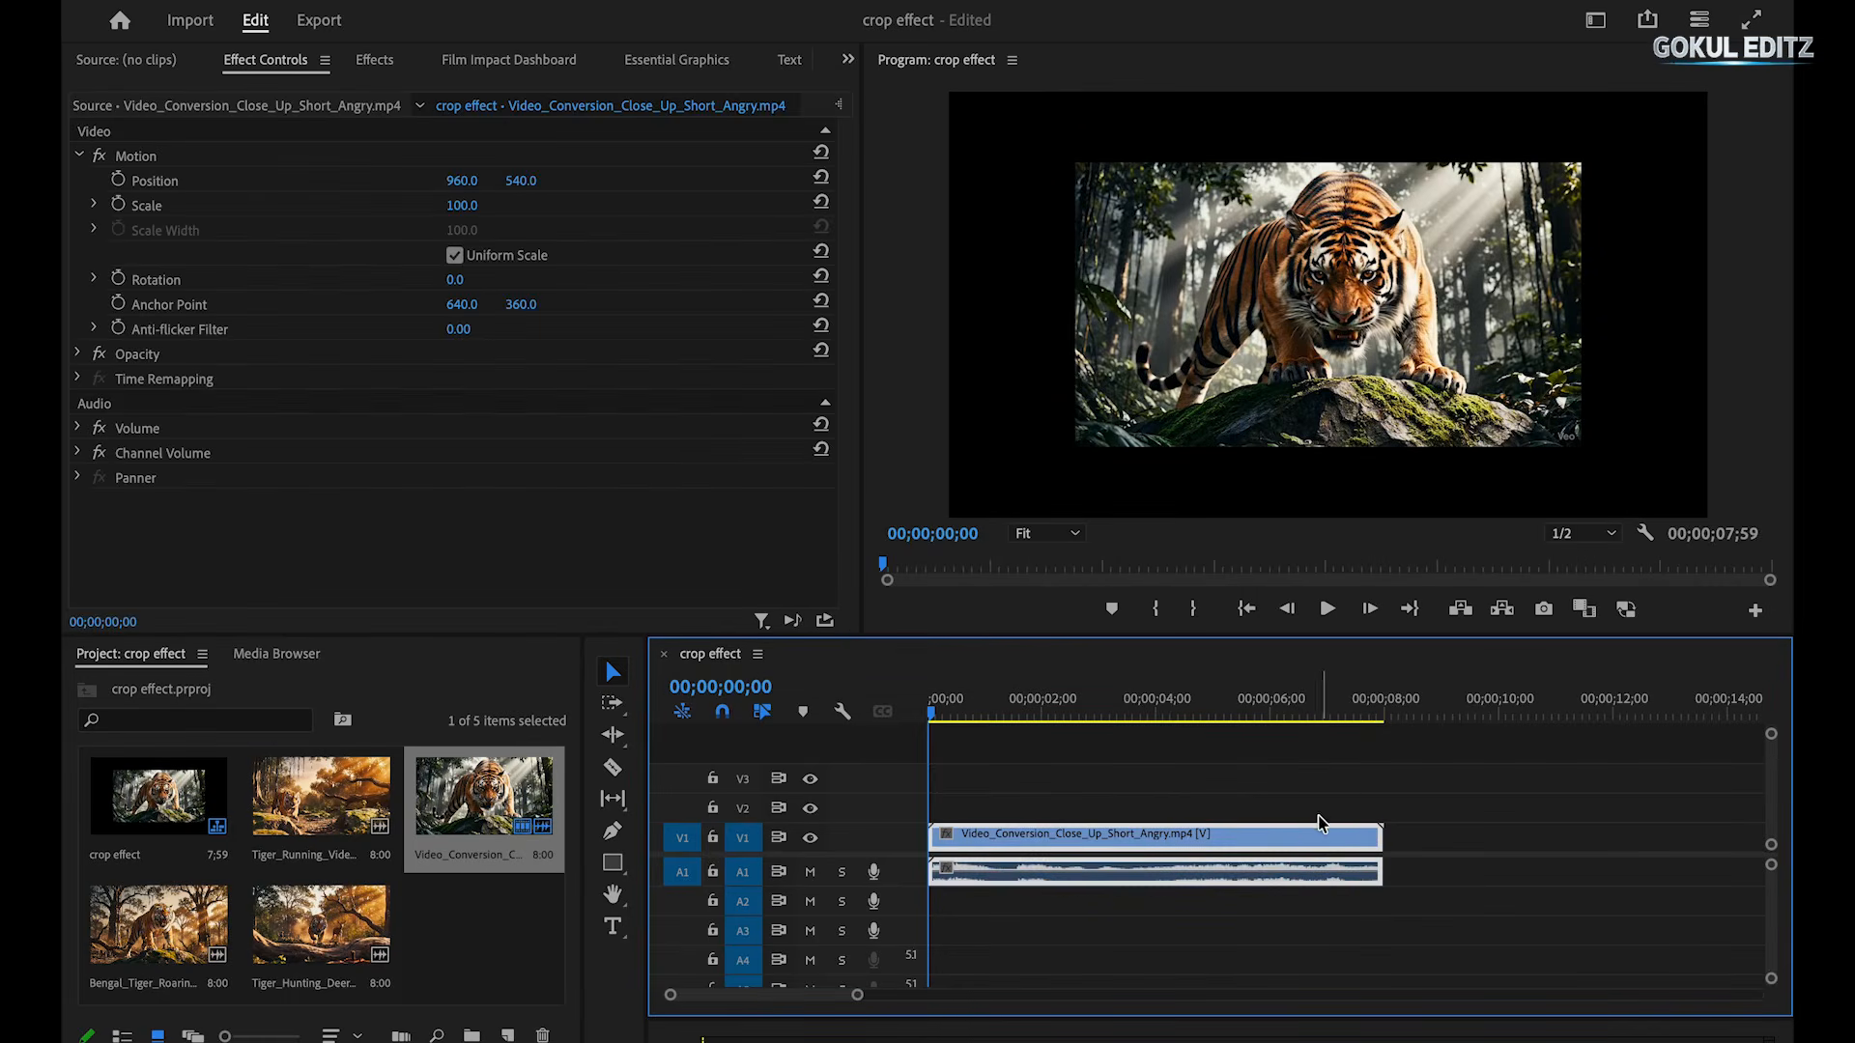
pyautogui.rightClick(1332, 835)
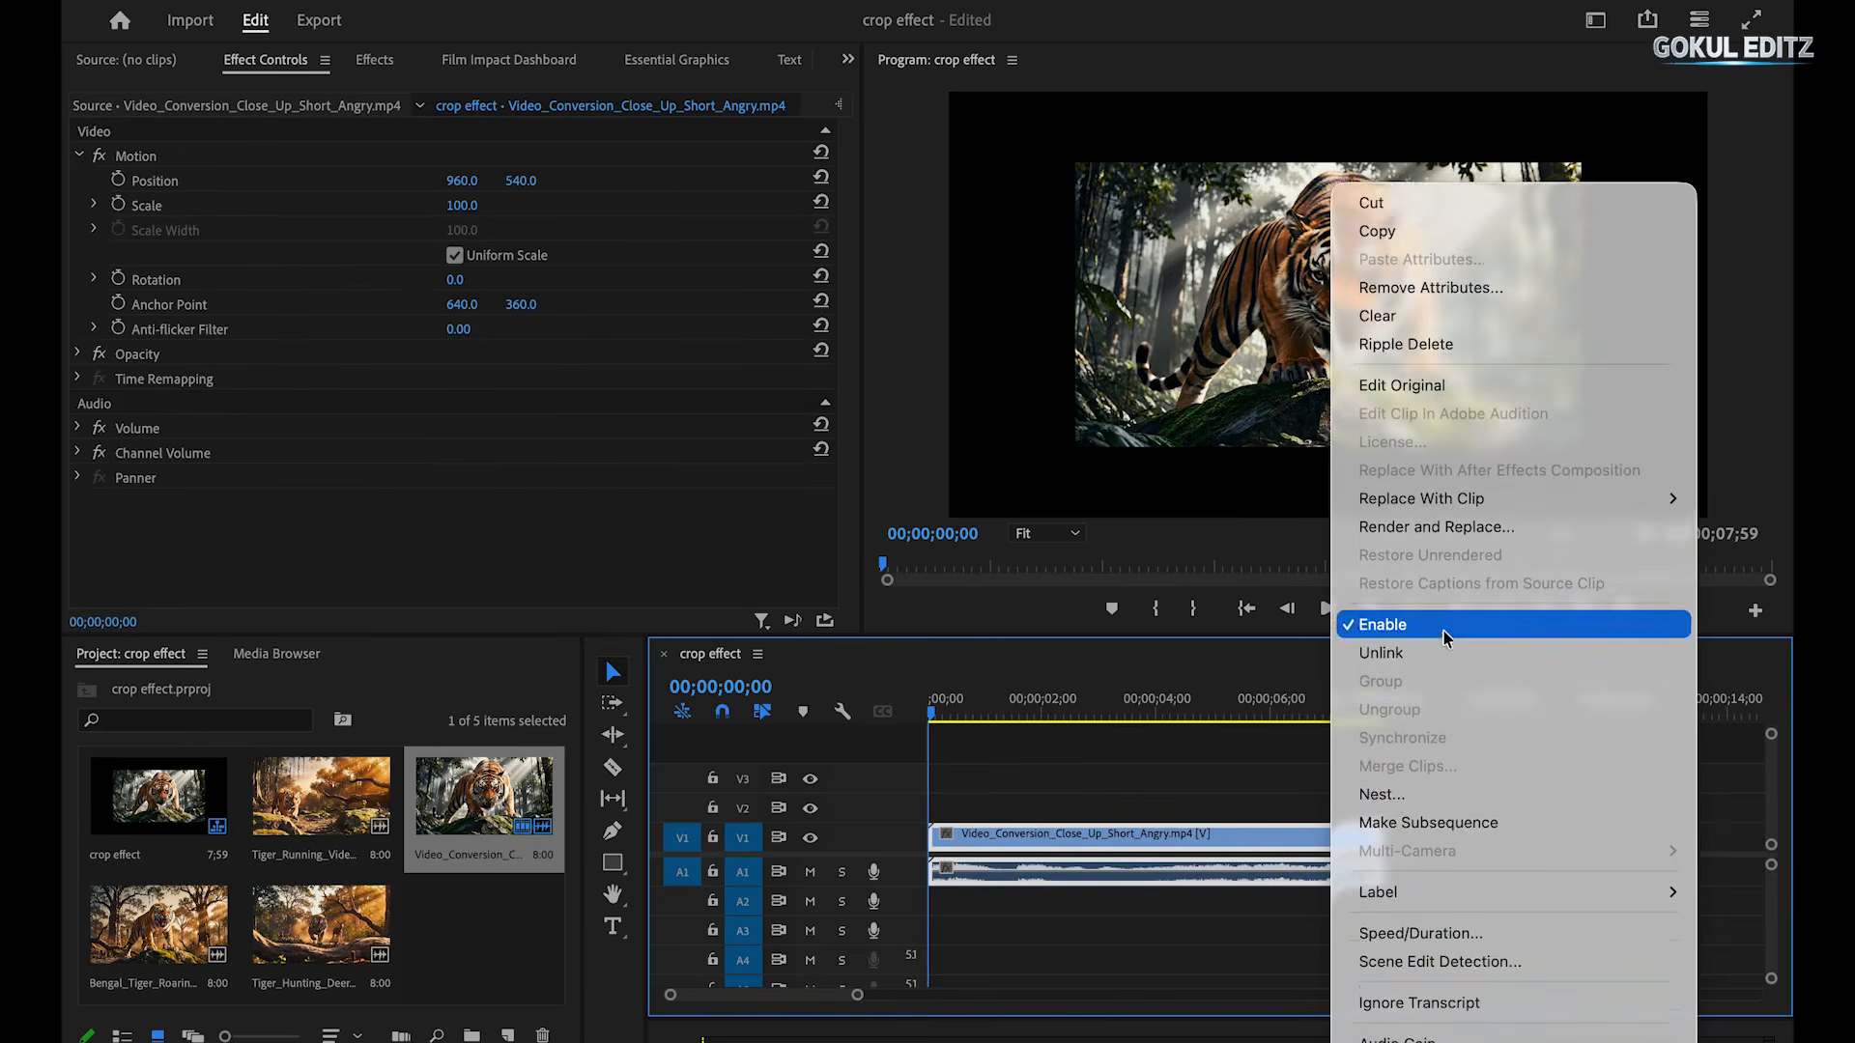
pyautogui.click(1451, 653)
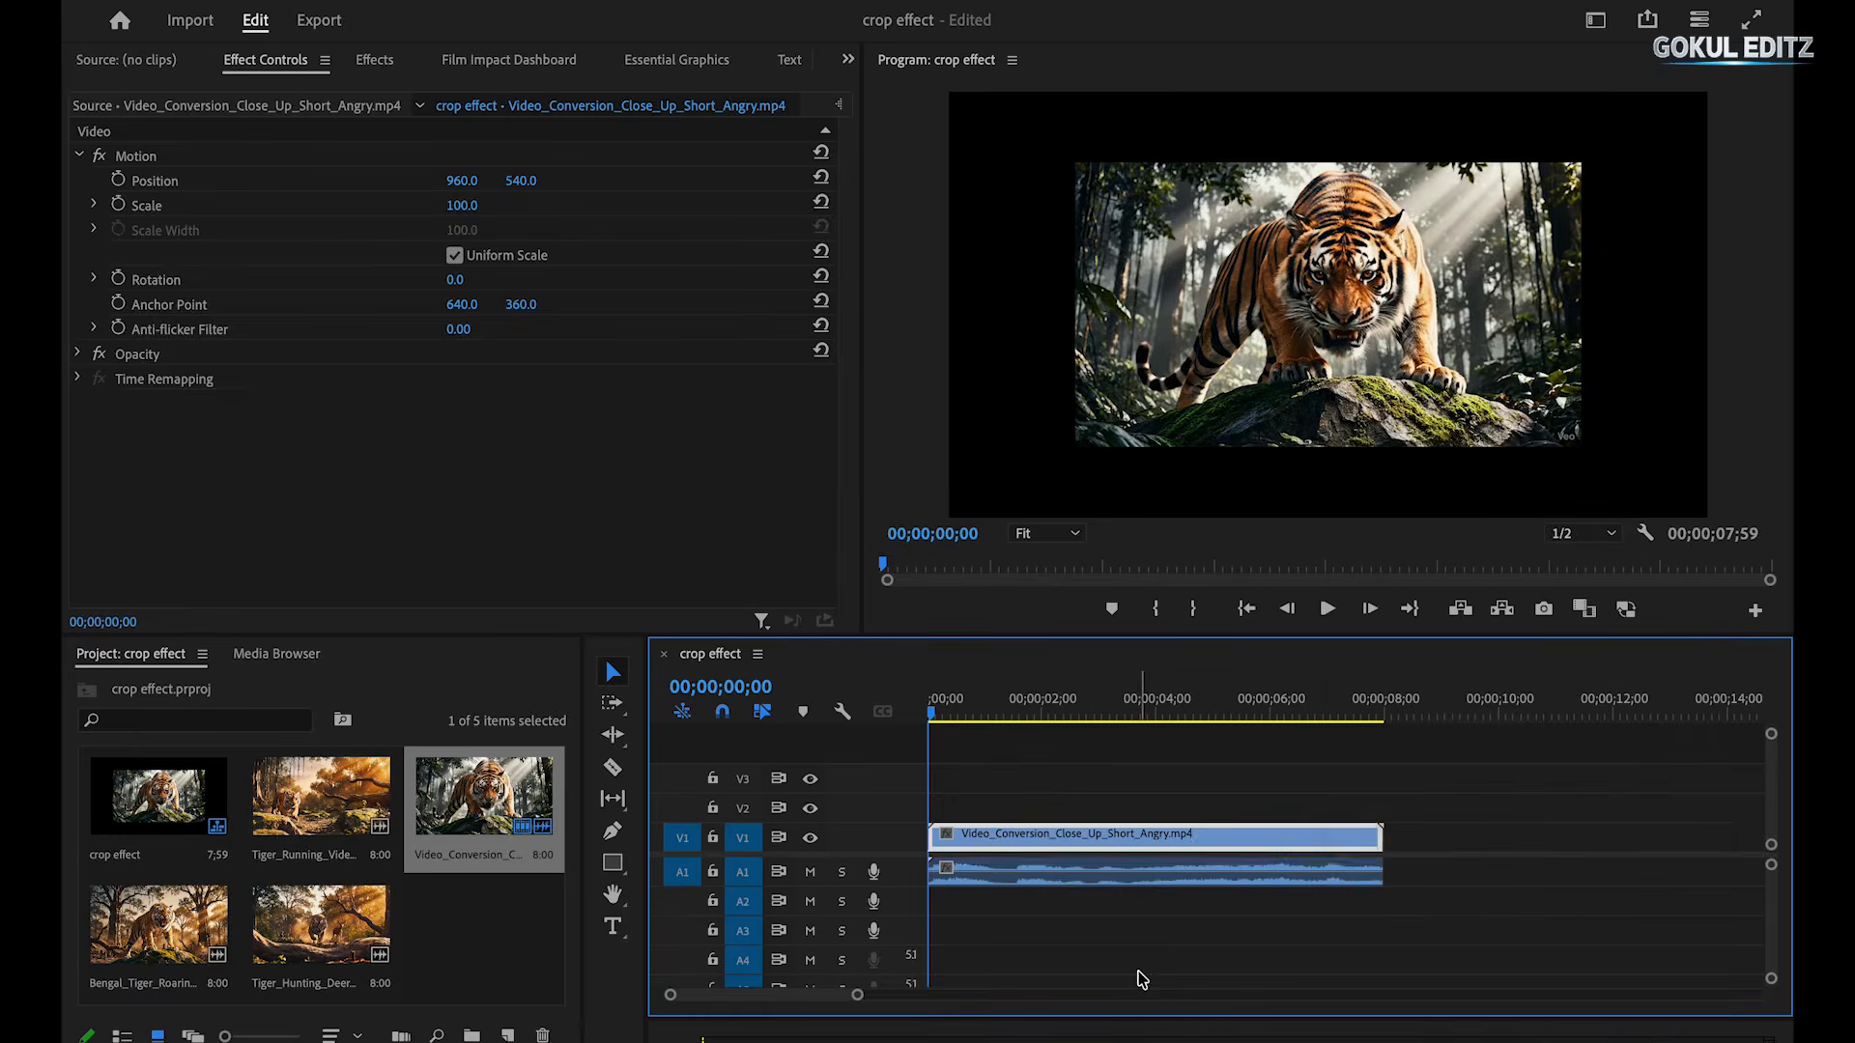
pyautogui.click(1168, 883)
pyautogui.press('Delete')
# Fit the close-up tiger clip on V1 to the sequence with Set to Frame Size.
pyautogui.click(1196, 832)
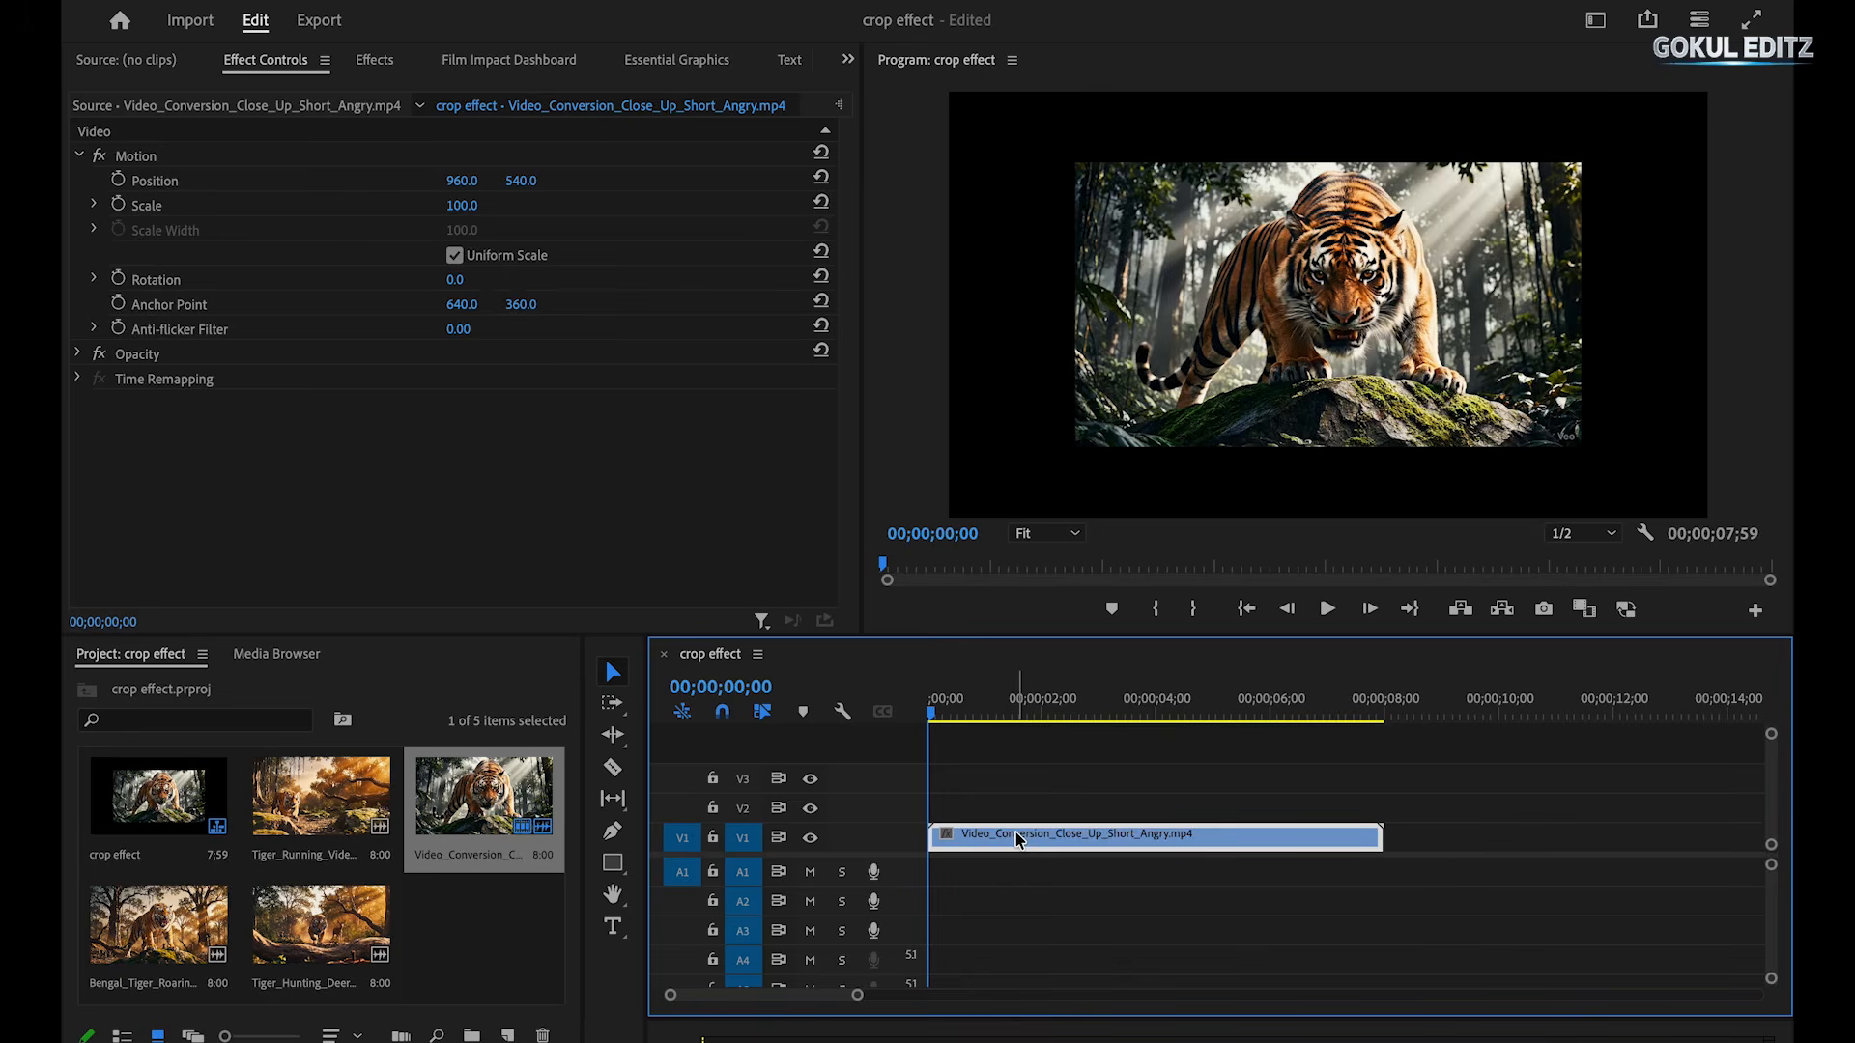
pyautogui.rightClick(1090, 842)
pyautogui.click(1091, 844)
pyautogui.rightClick(1093, 849)
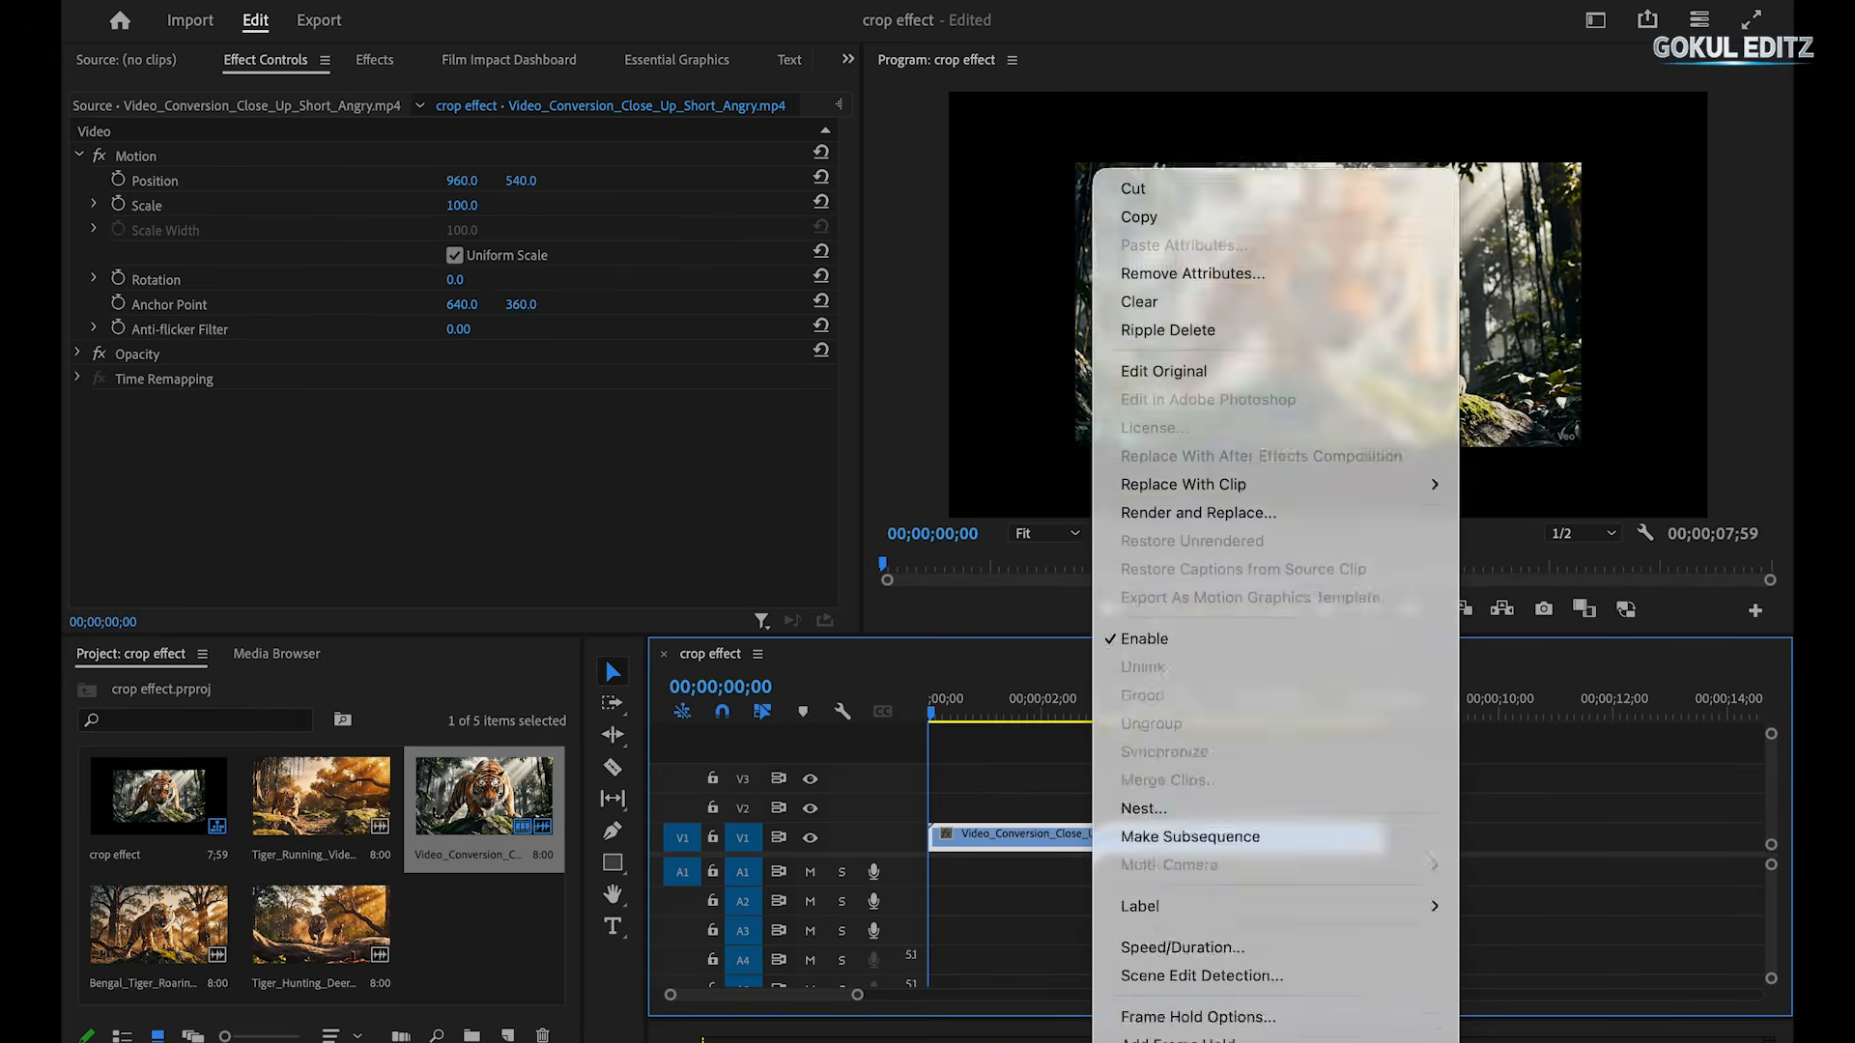
pyautogui.scroll(-5, 1219, 860)
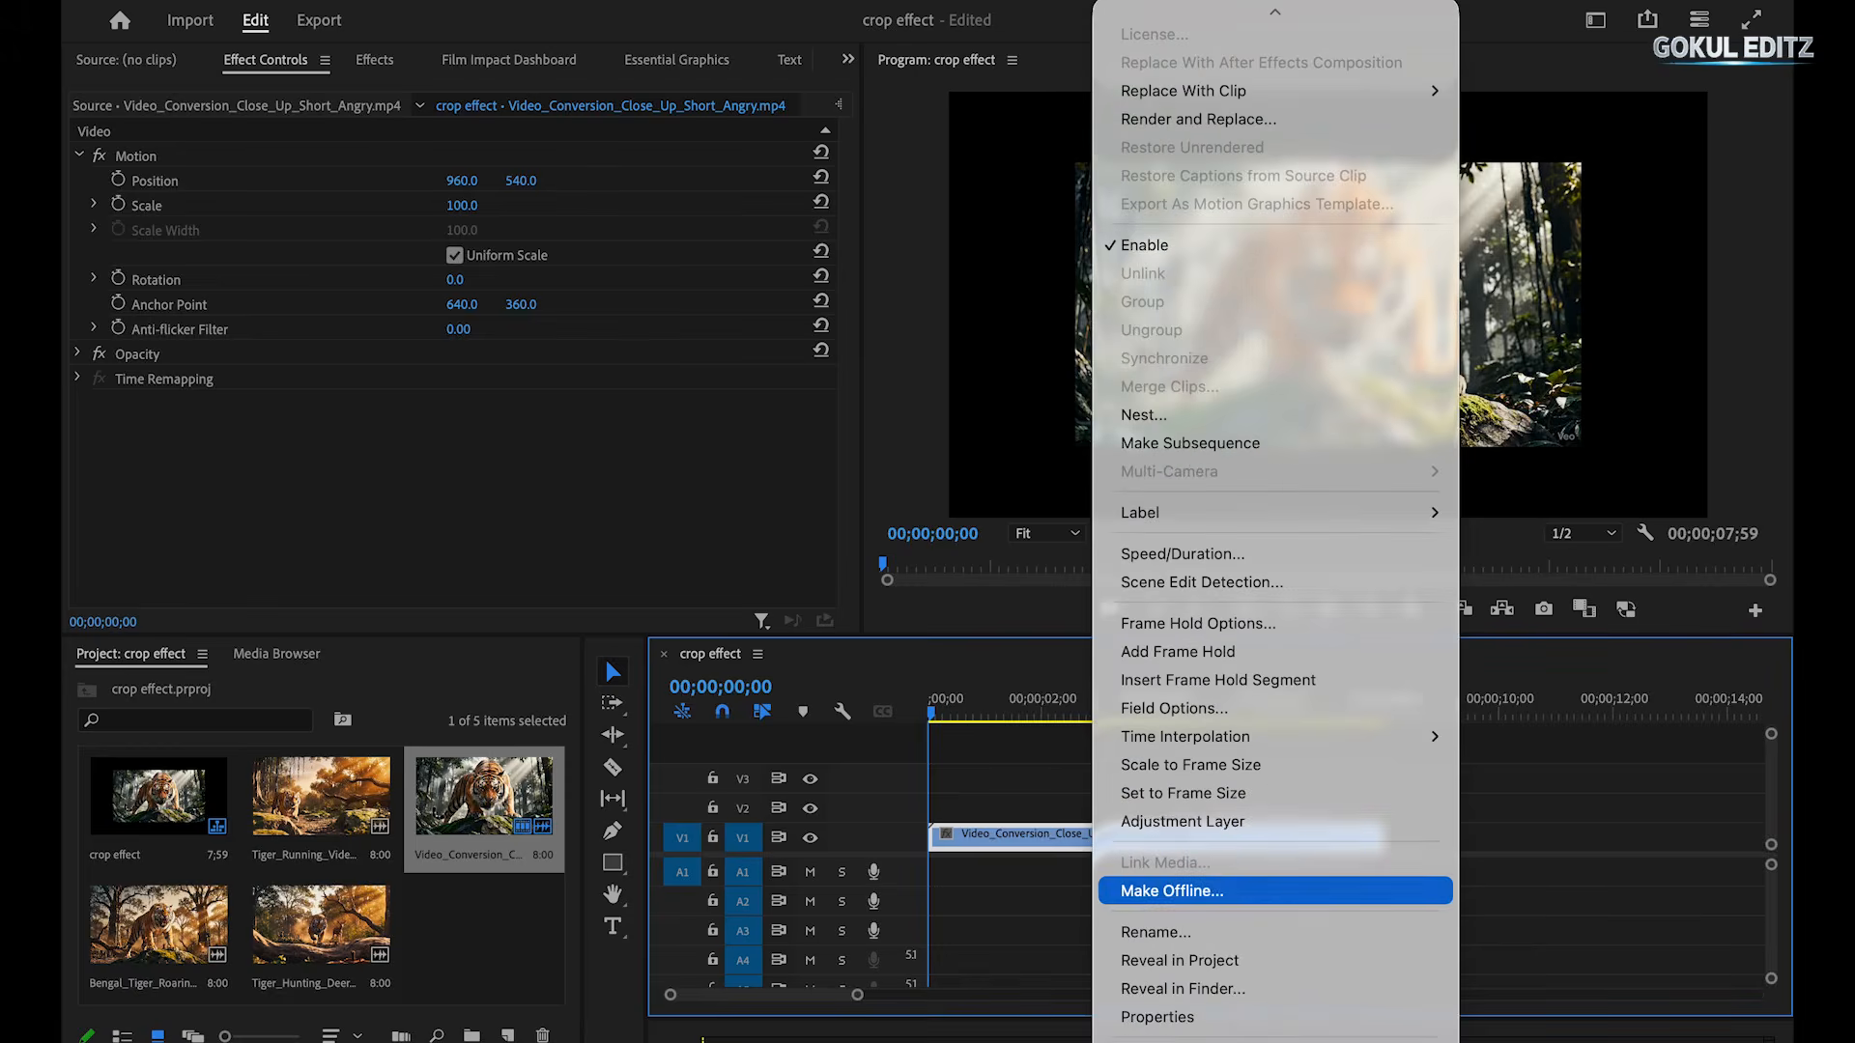
pyautogui.click(1214, 792)
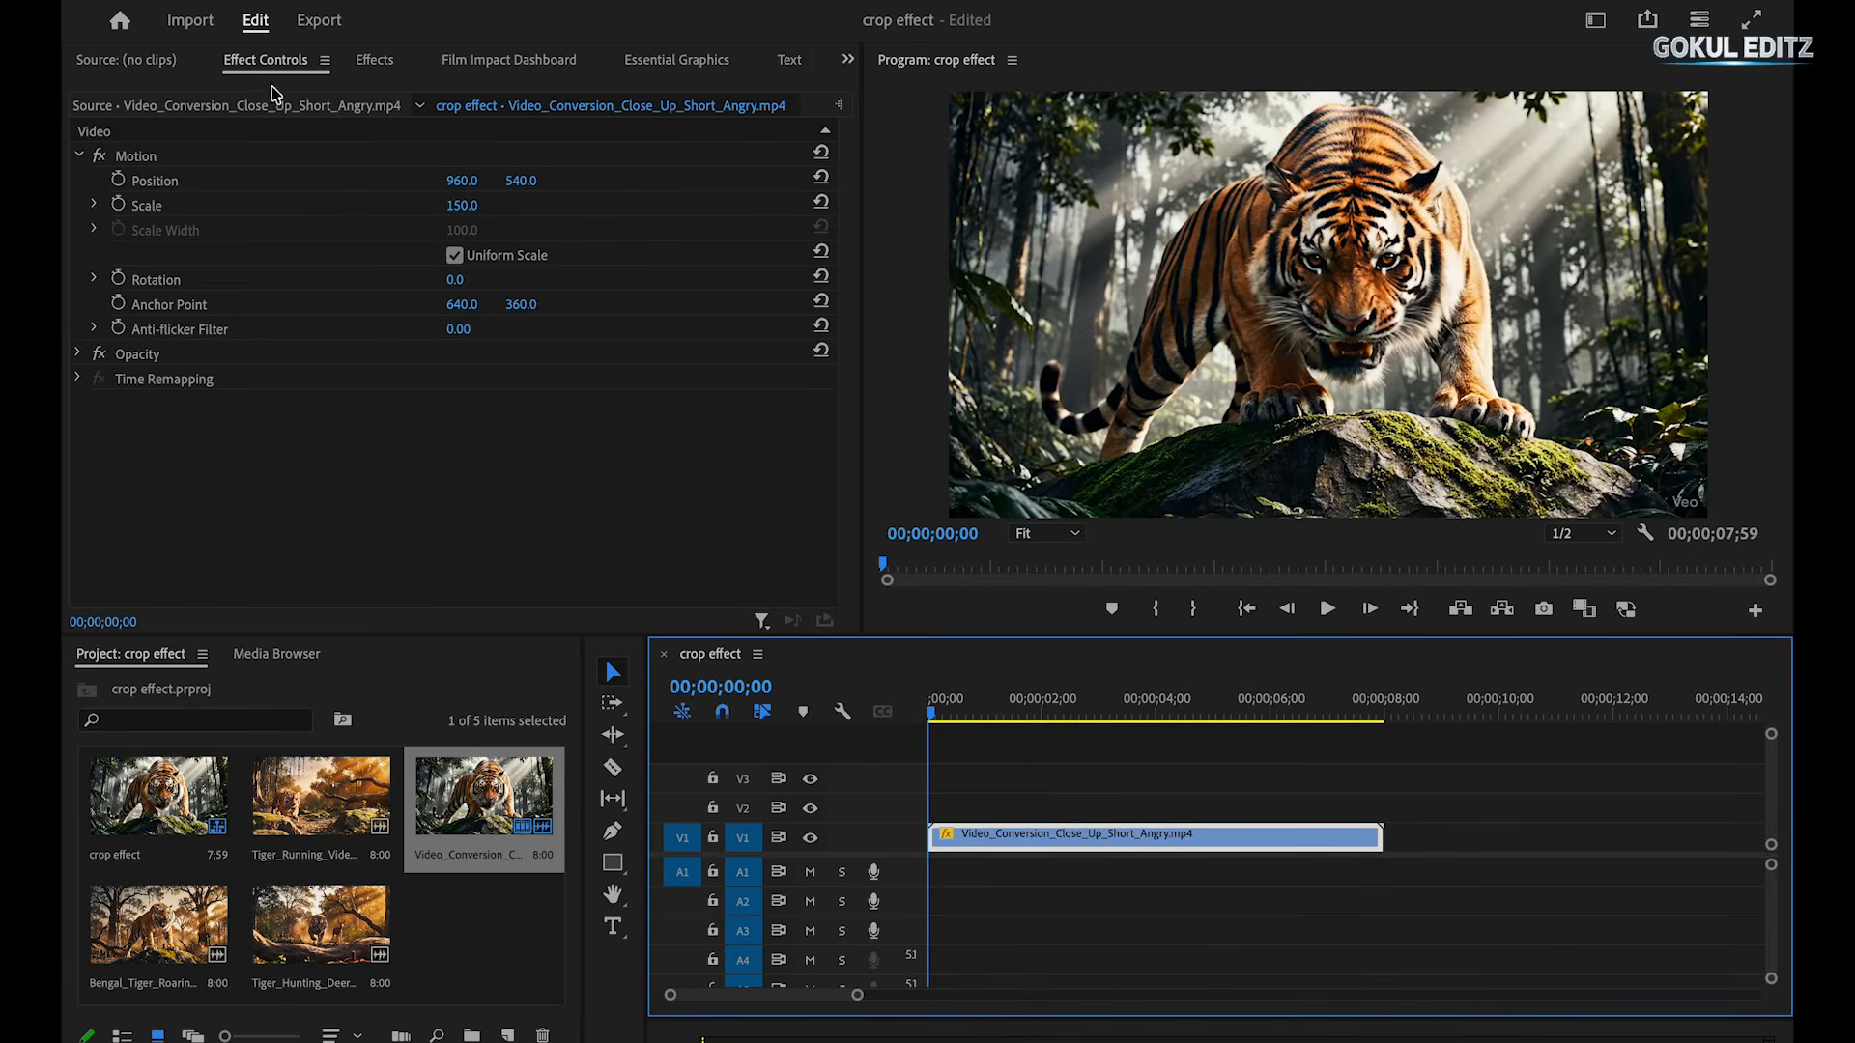
# Search the effects for "crop" and apply the Crop effect to the close-up tiger clip.
pyautogui.click(377, 62)
pyautogui.click(210, 92)
pyautogui.write('crop')
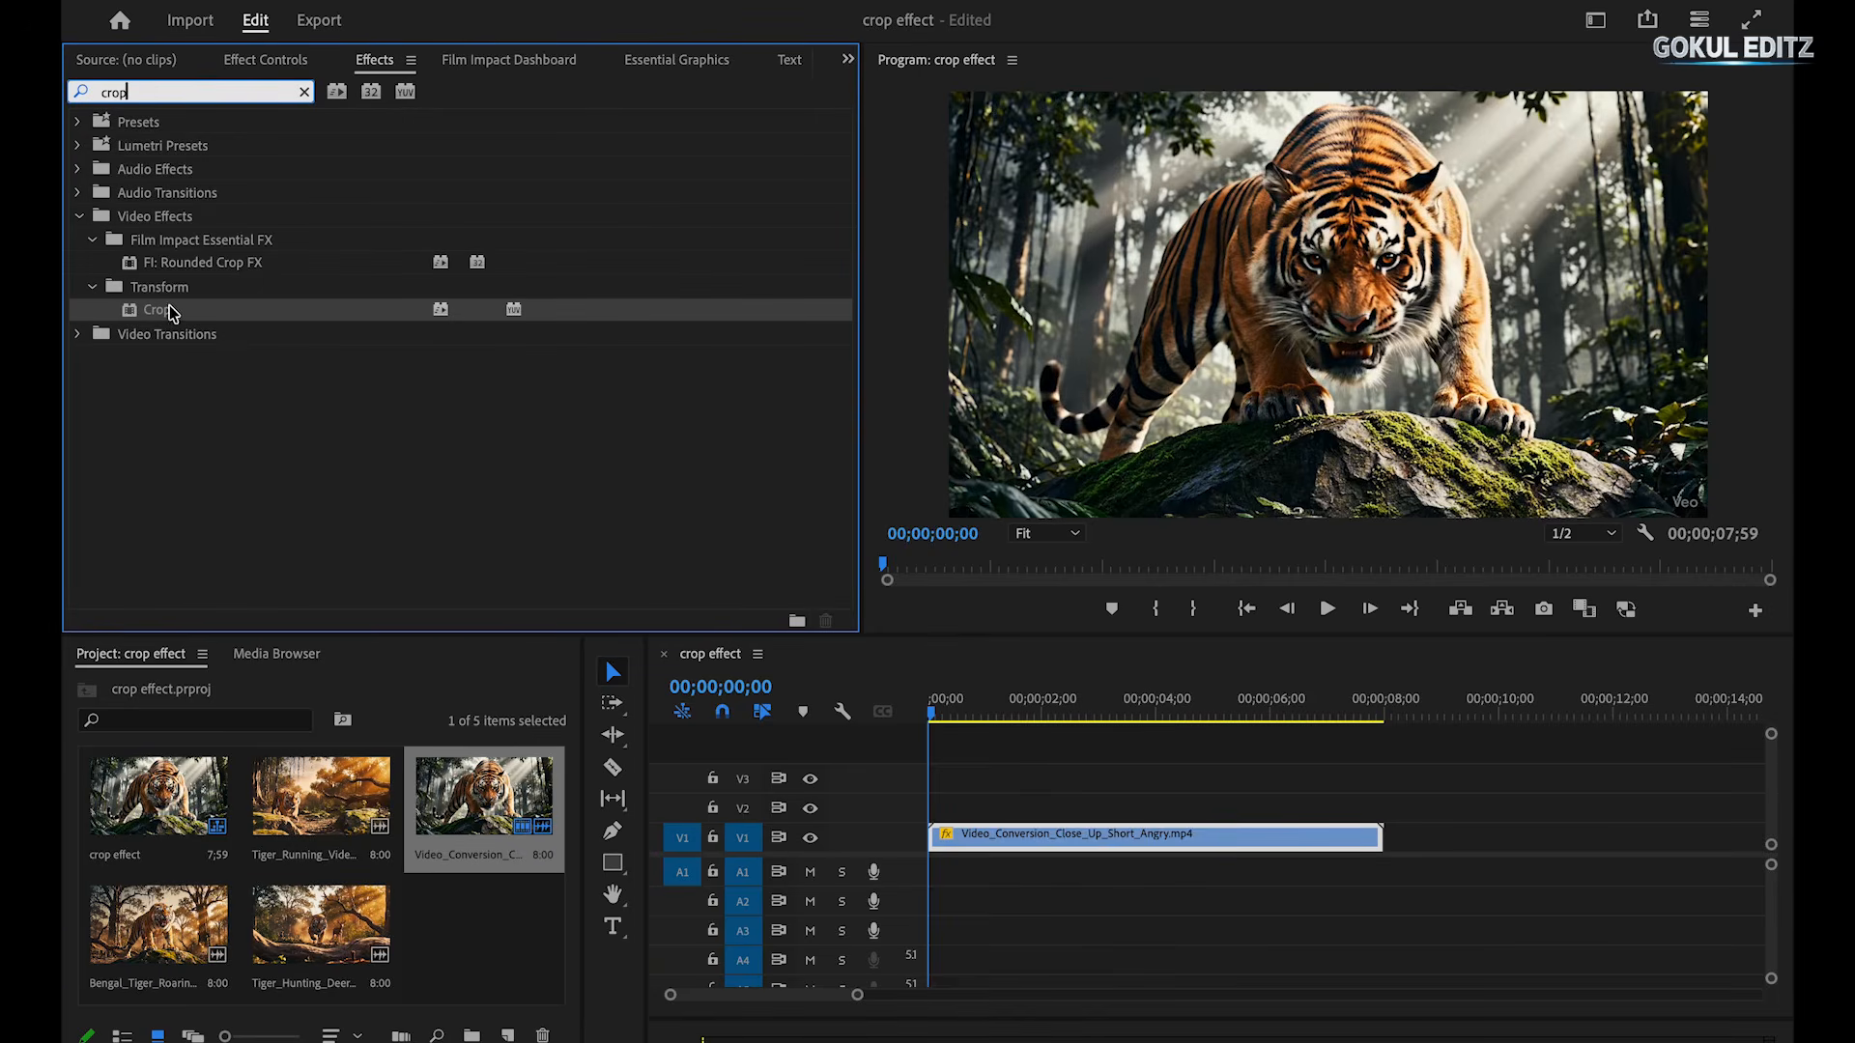
pyautogui.moveTo(170, 311); pyautogui.dragTo(995, 838)
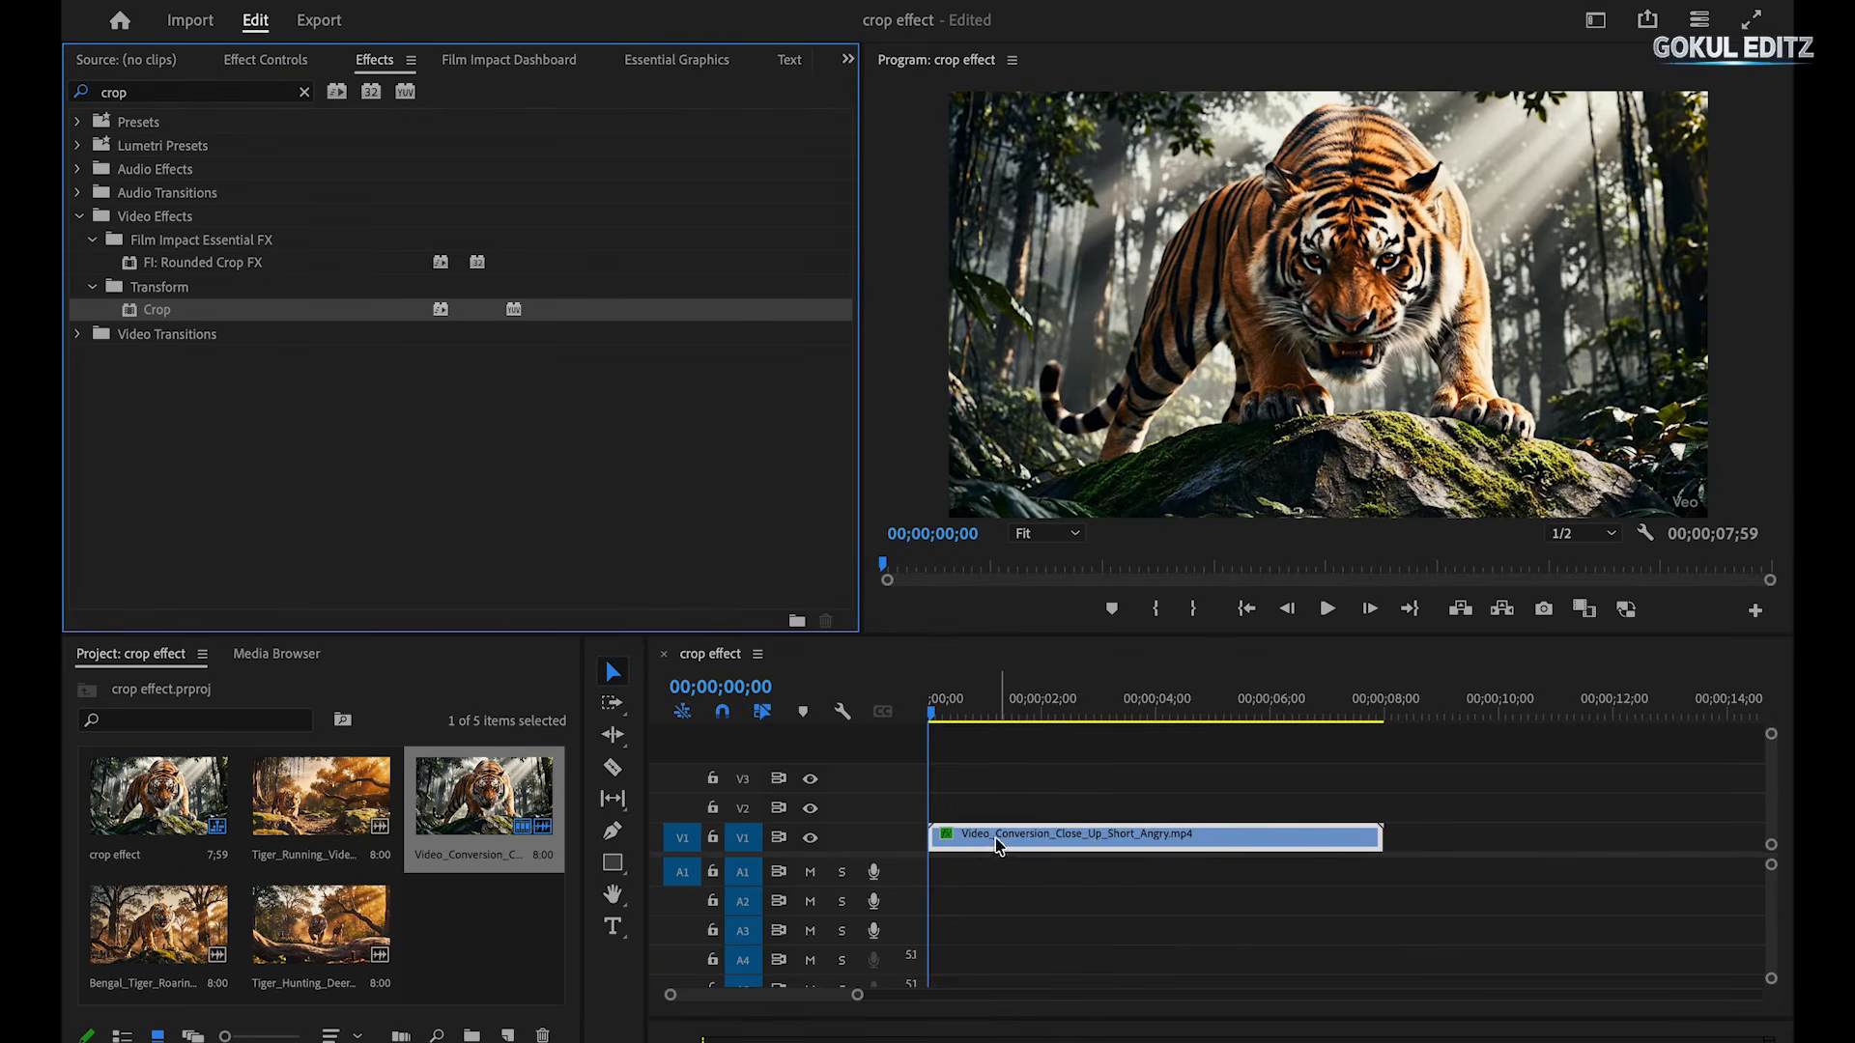
# Crop the close-up tiger clip 36% on the left and 35% on the right, and set its horizontal position to 264.
pyautogui.click(254, 64)
pyautogui.scroll(-1, 664, 507)
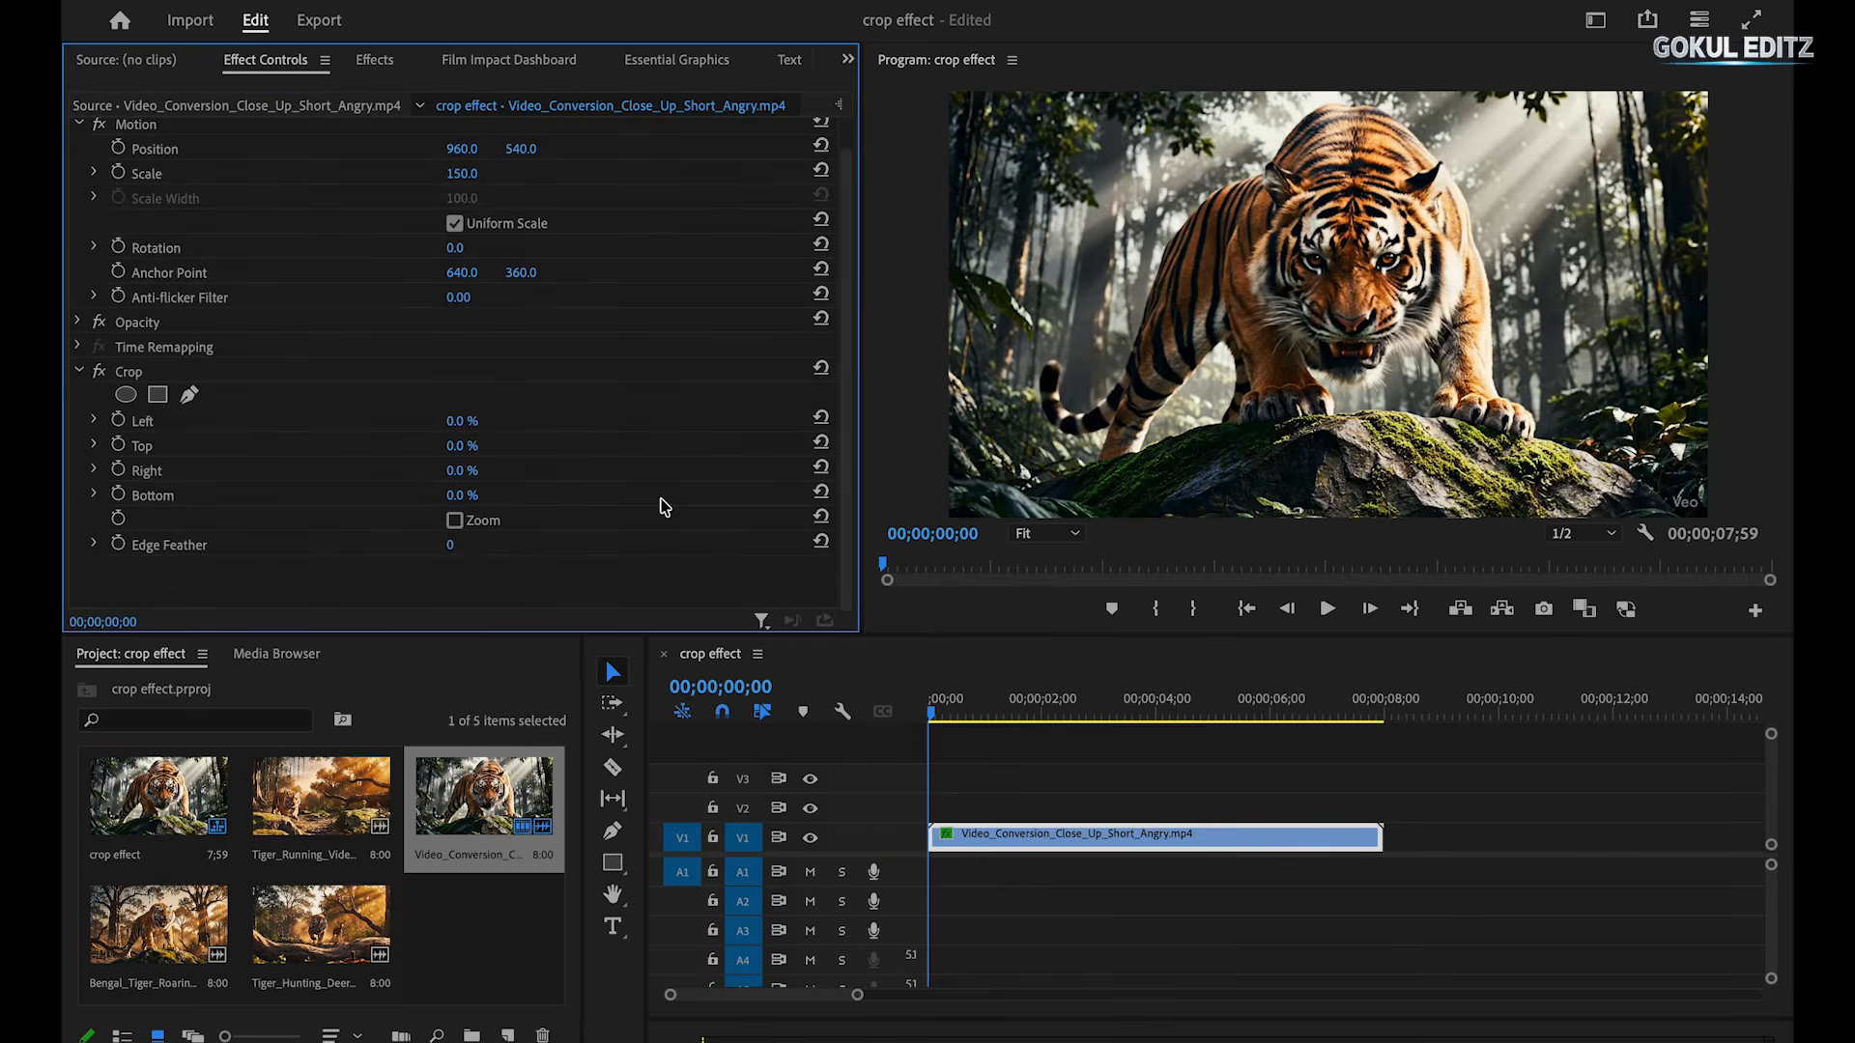
pyautogui.moveTo(457, 428)
pyautogui.mouseDown()
pyautogui.moveTo(480, 422)
pyautogui.moveTo(450, 471)
pyautogui.moveTo(479, 473)
pyautogui.moveTo(454, 422)
pyautogui.mouseUp()
pyautogui.scroll(1, 583, 203)
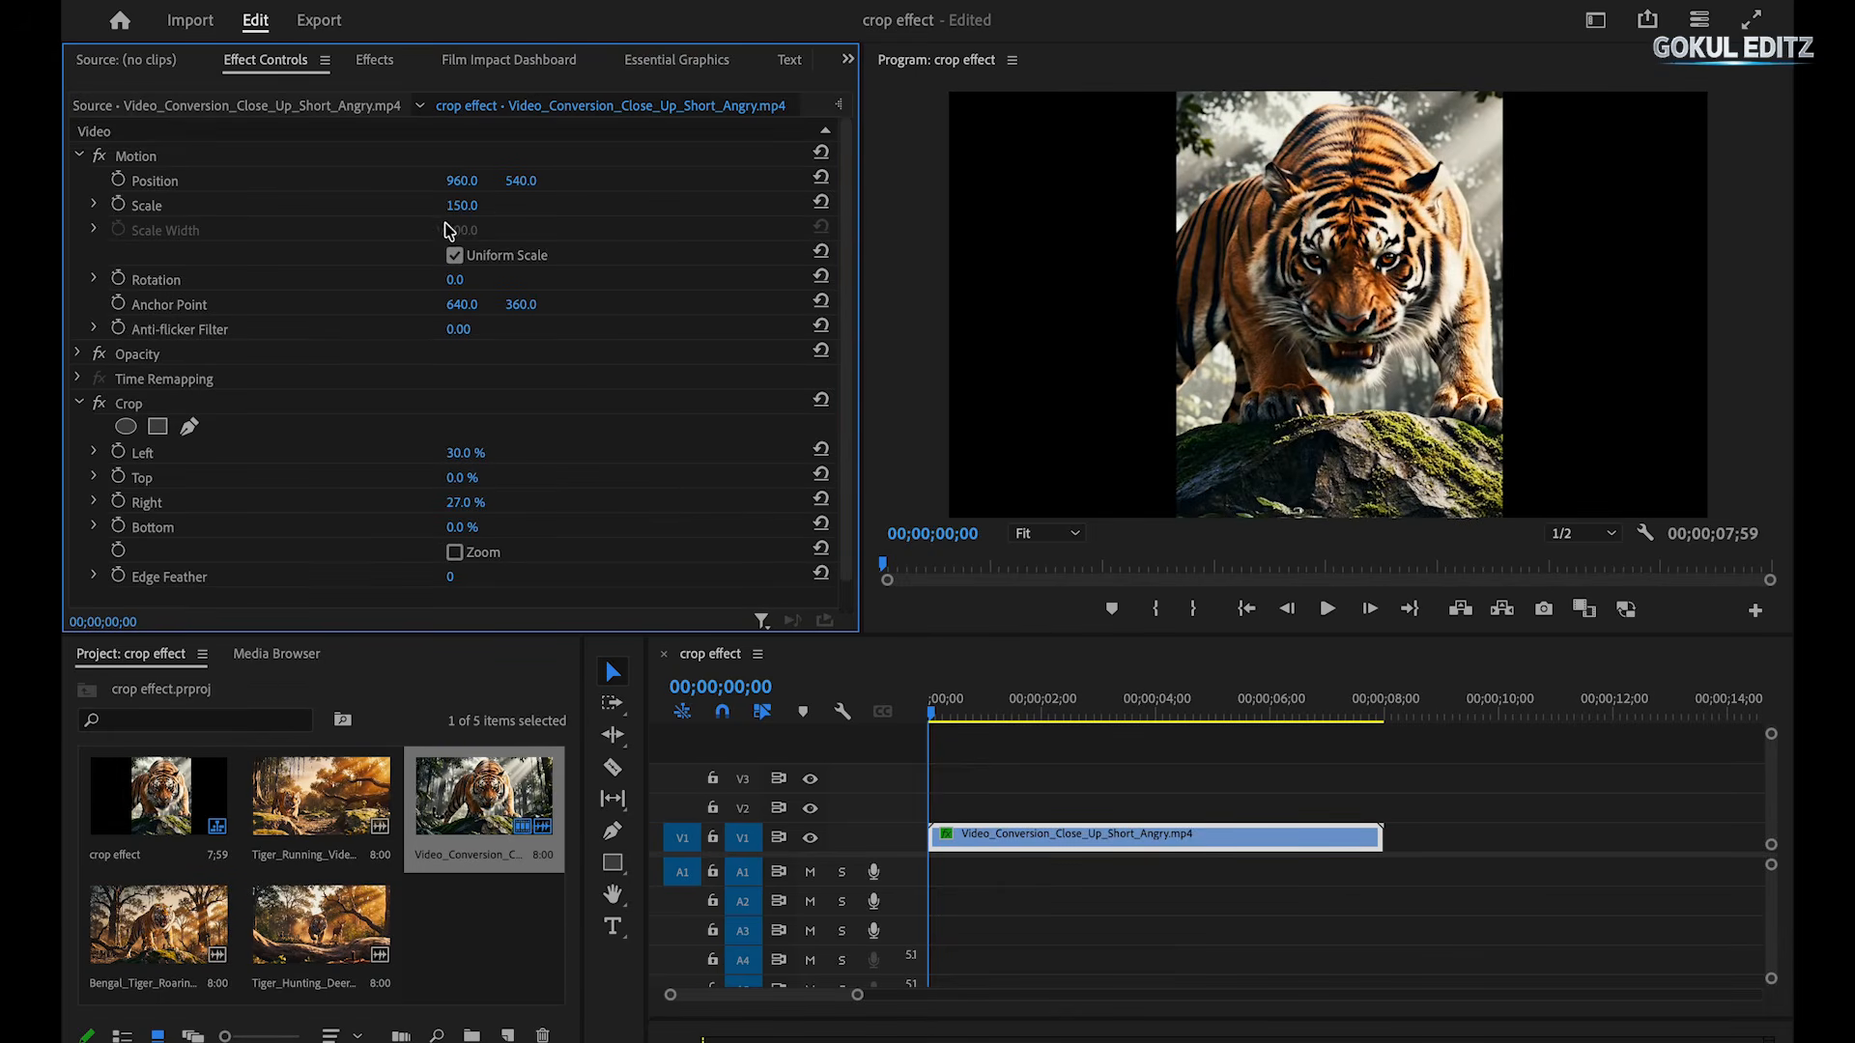
pyautogui.moveTo(473, 183); pyautogui.dragTo(483, 179)
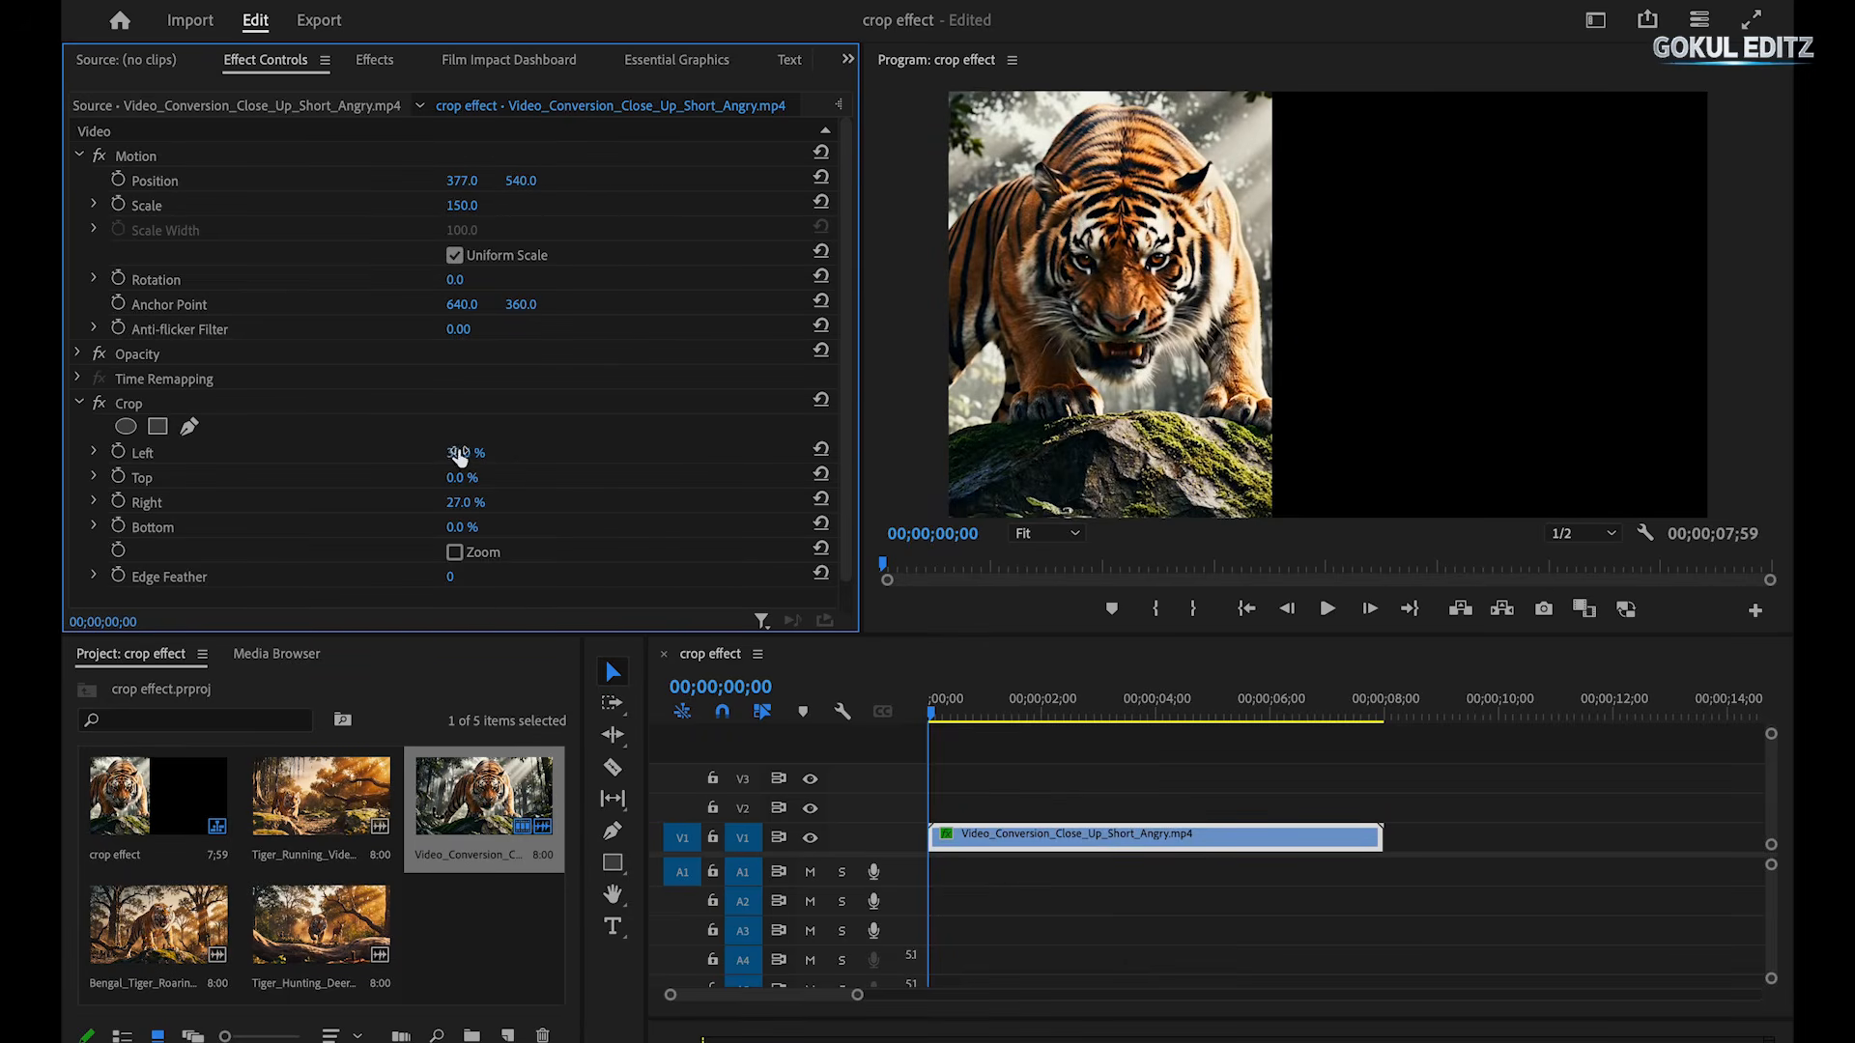
pyautogui.moveTo(450, 510); pyautogui.dragTo(480, 454)
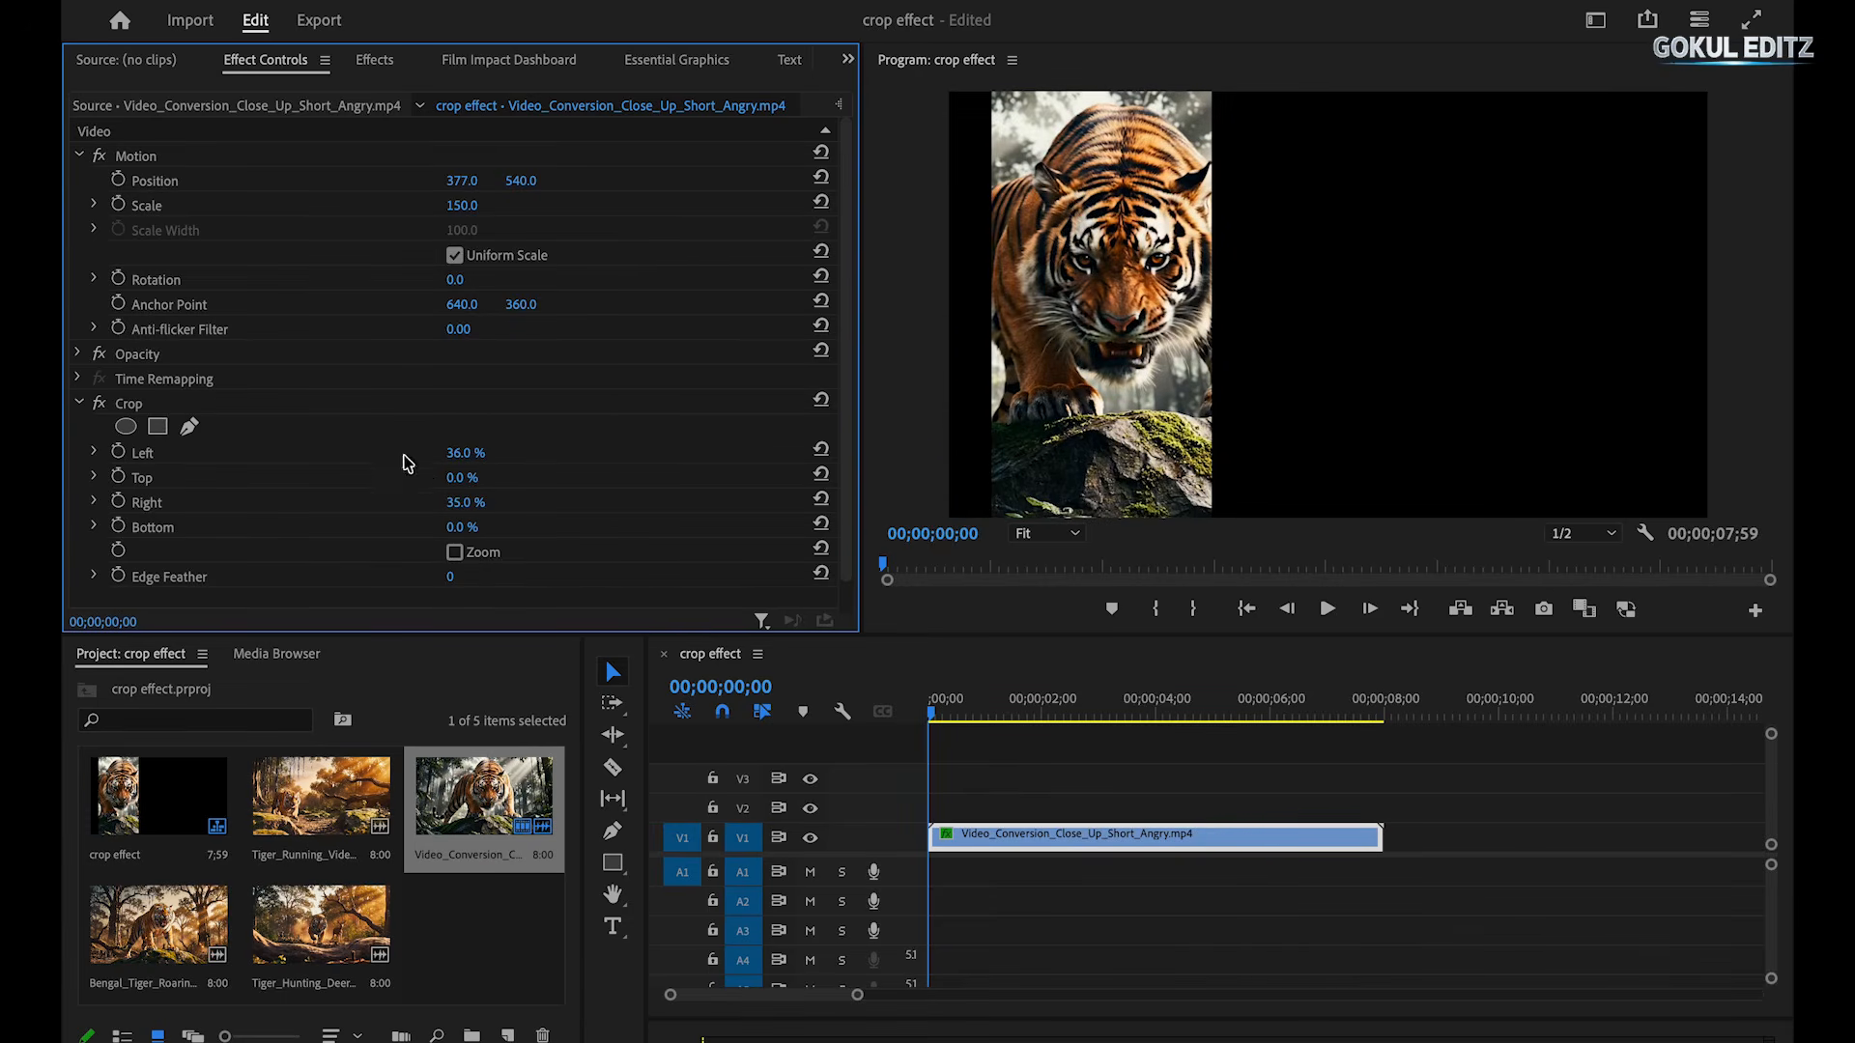
pyautogui.moveTo(467, 186); pyautogui.dragTo(473, 182)
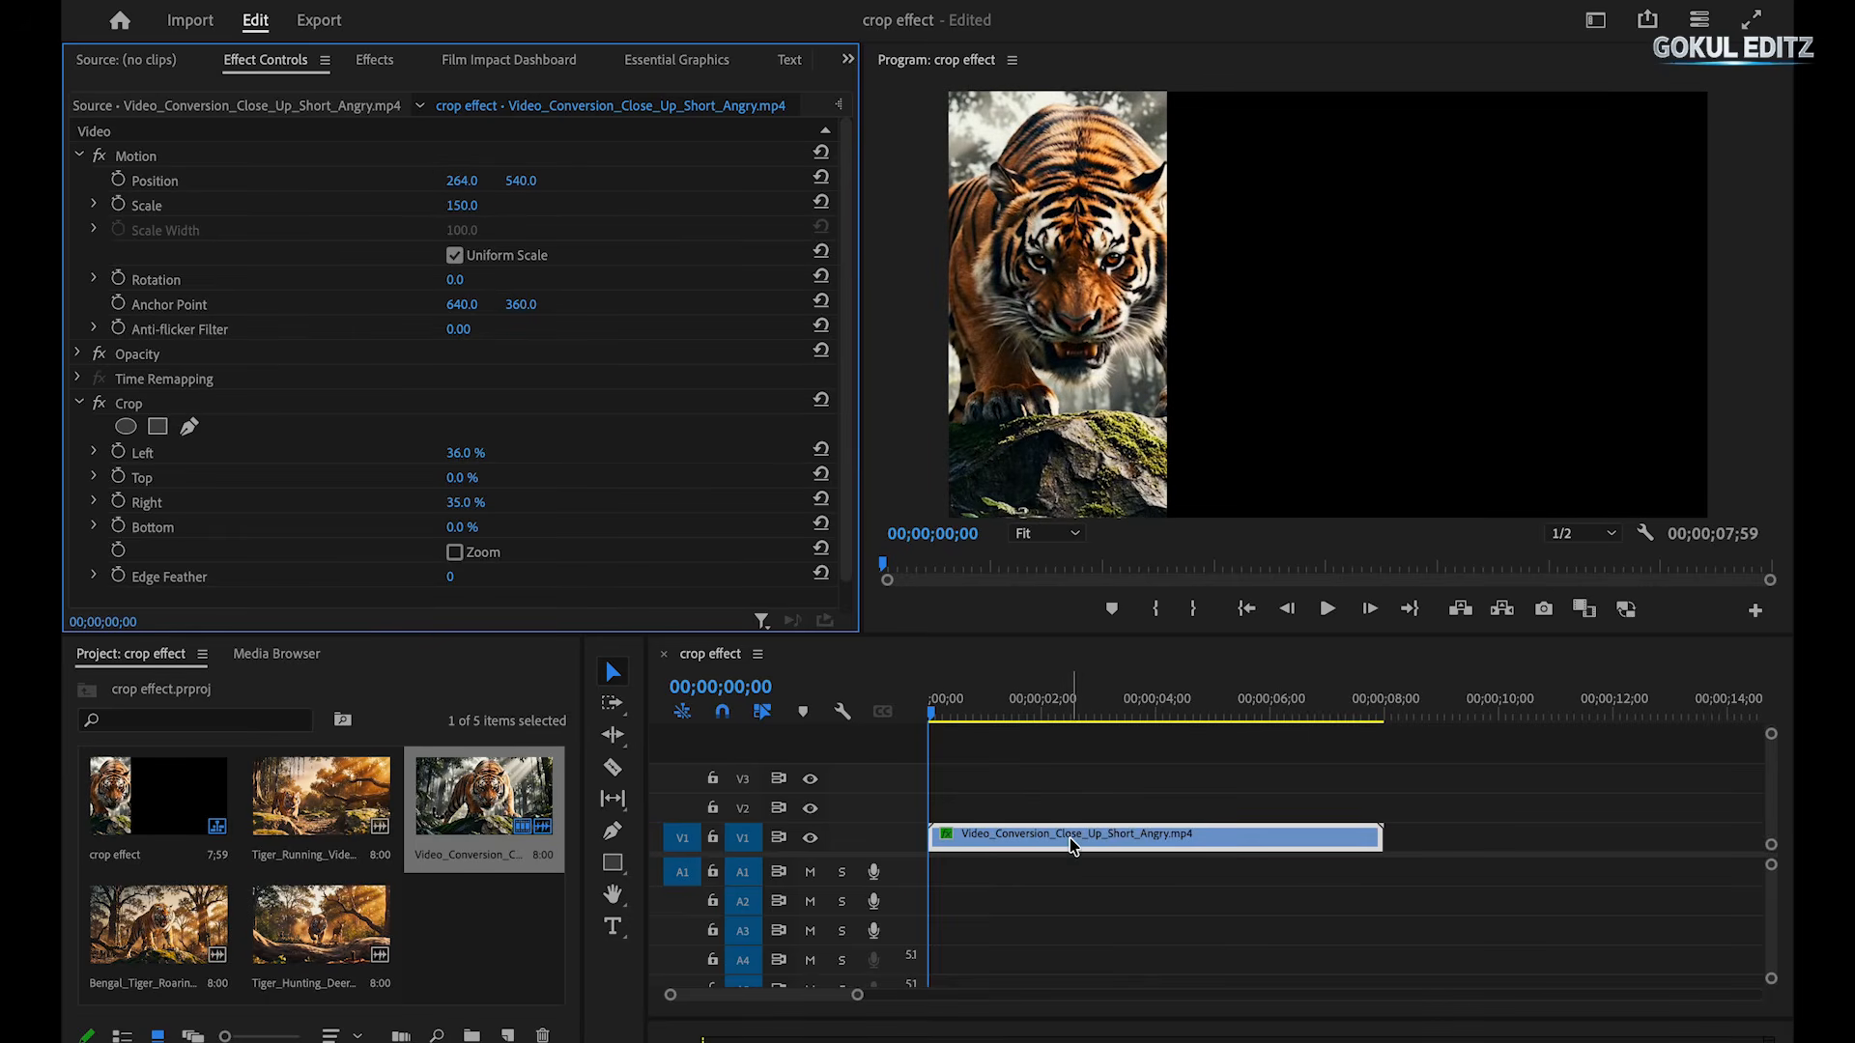
# Place the Tiger_Running clip on V2 at the sequence start, then unlink and delete its audio.
pyautogui.click(299, 807)
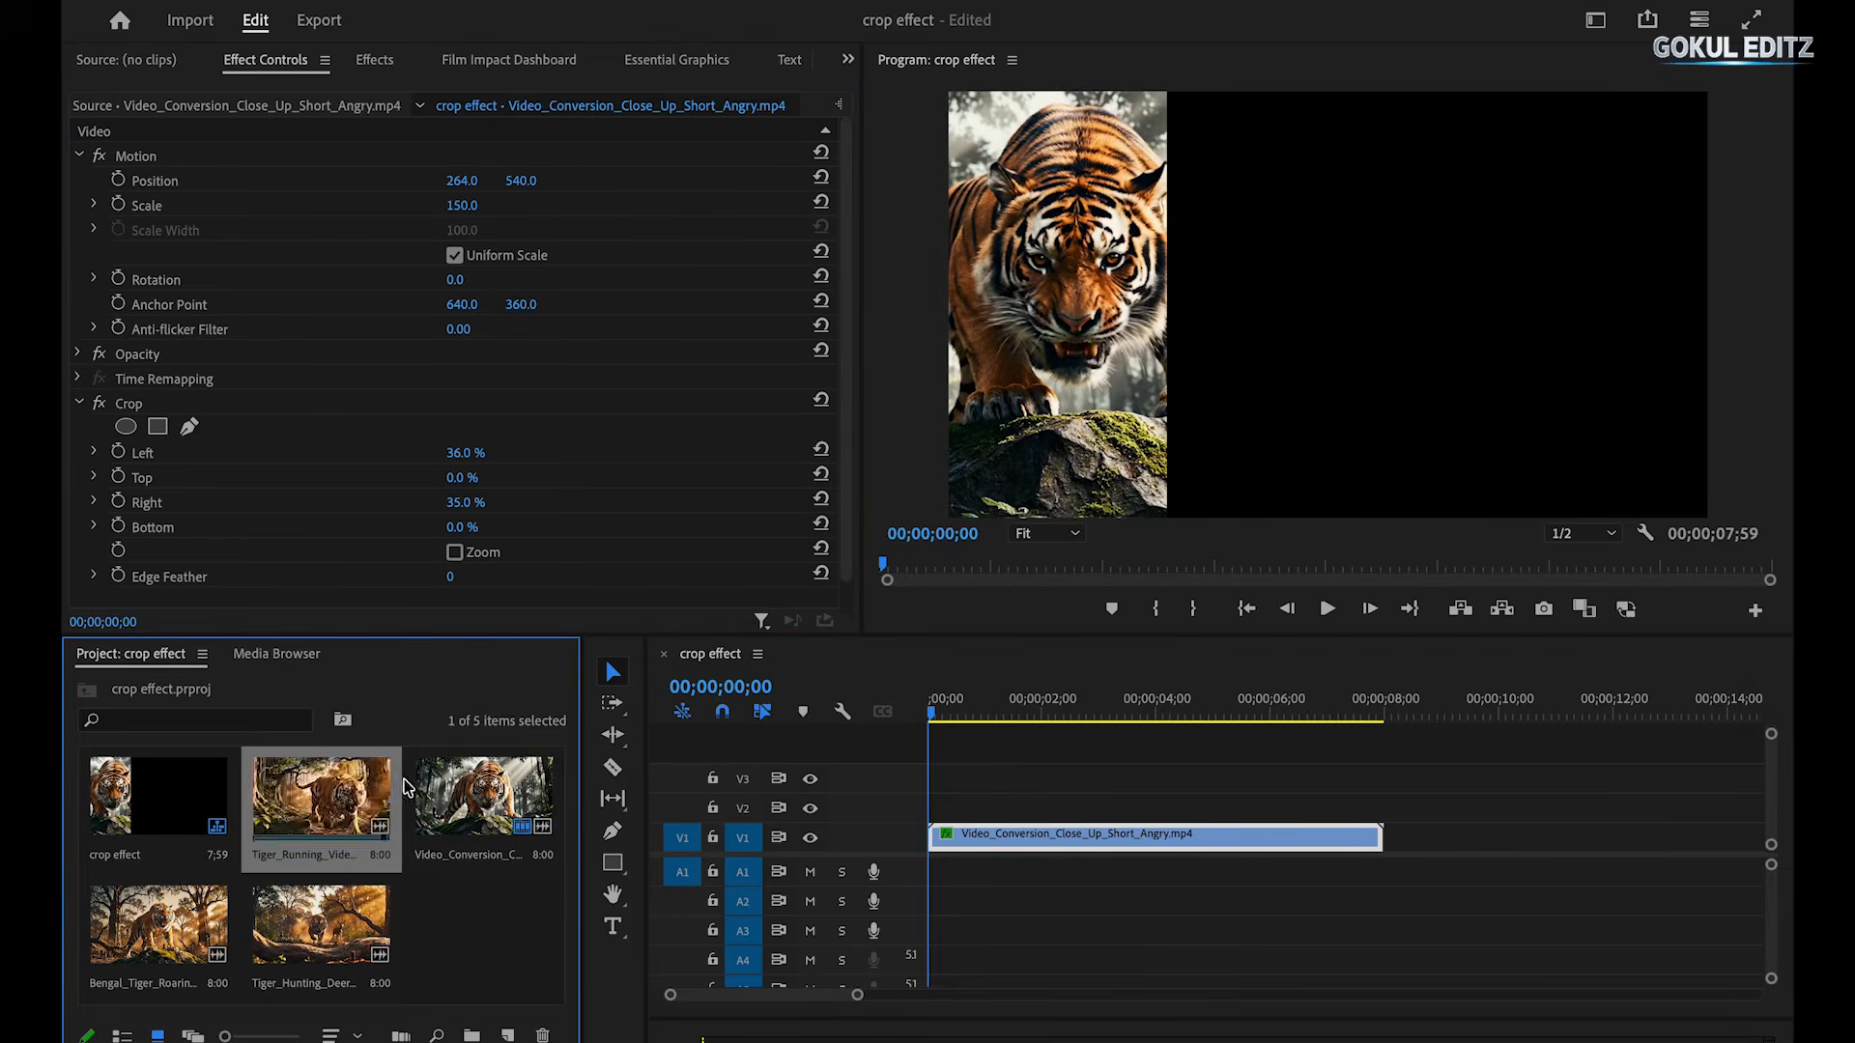
pyautogui.moveTo(338, 802); pyautogui.dragTo(938, 812)
pyautogui.click(1053, 807)
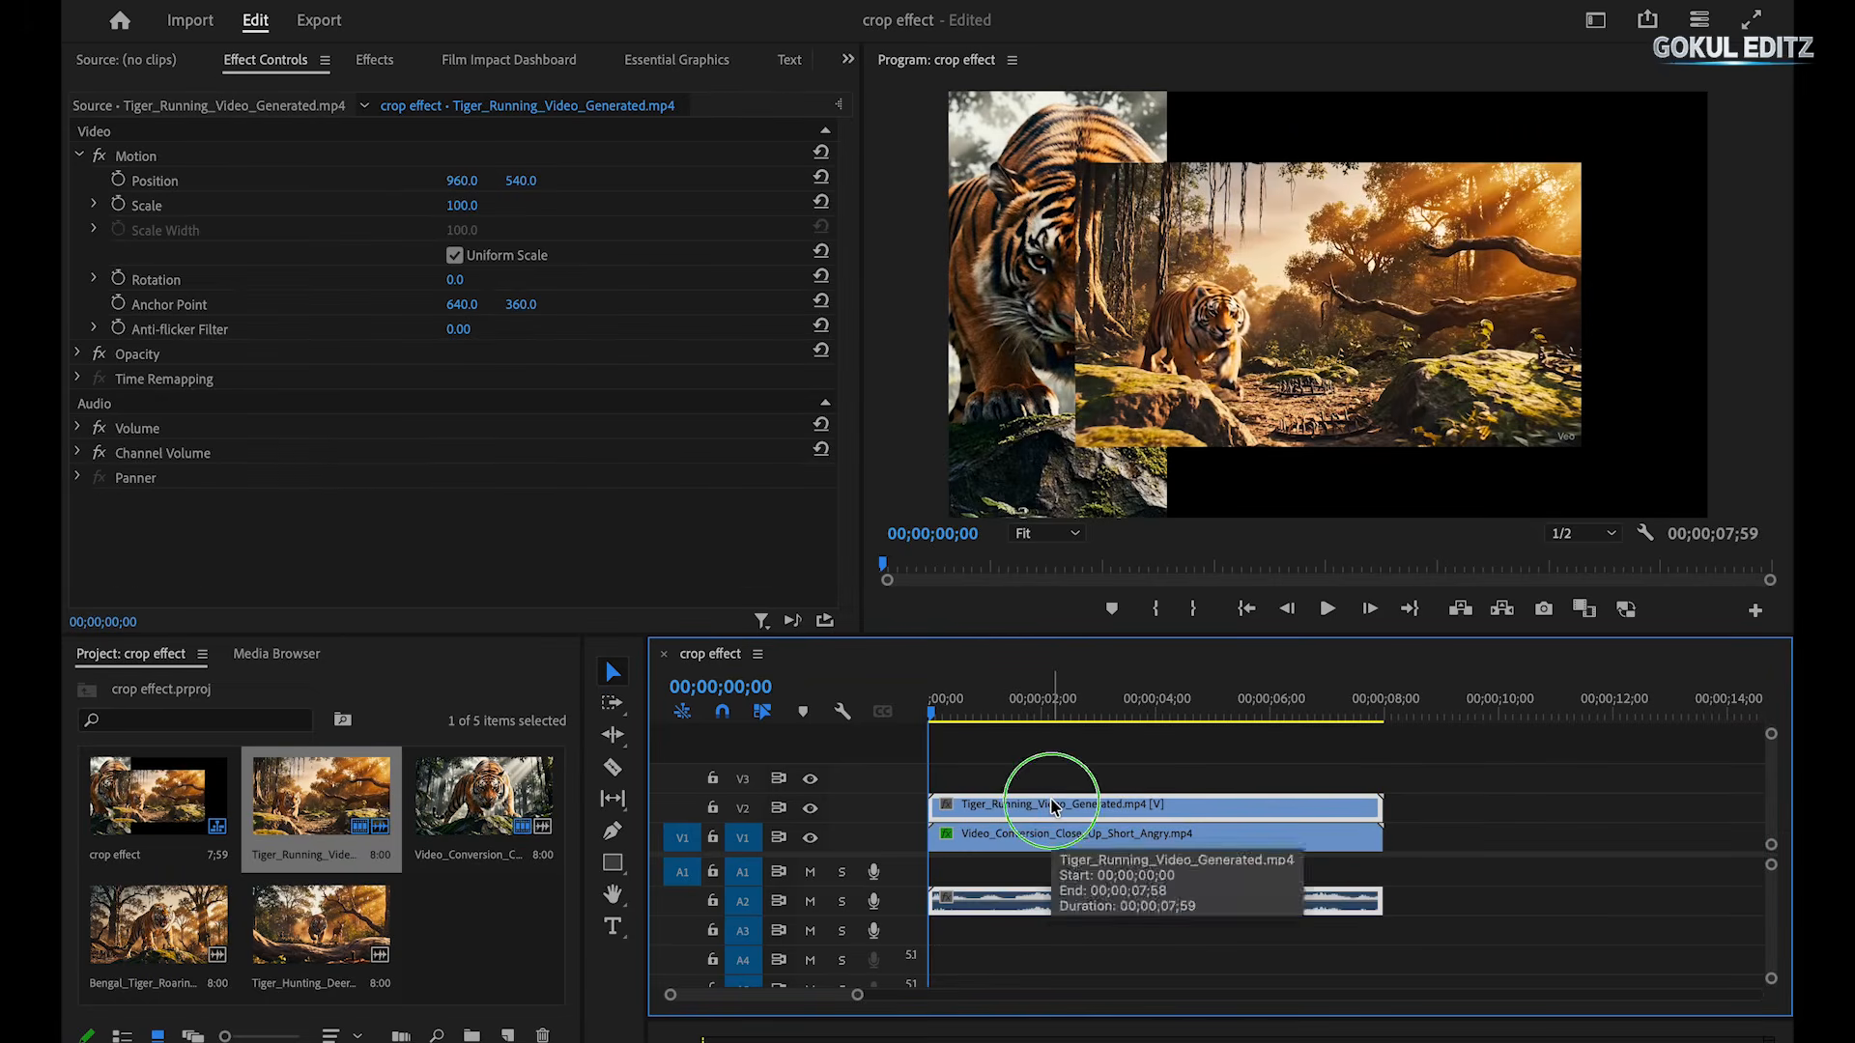
pyautogui.rightClick(1055, 811)
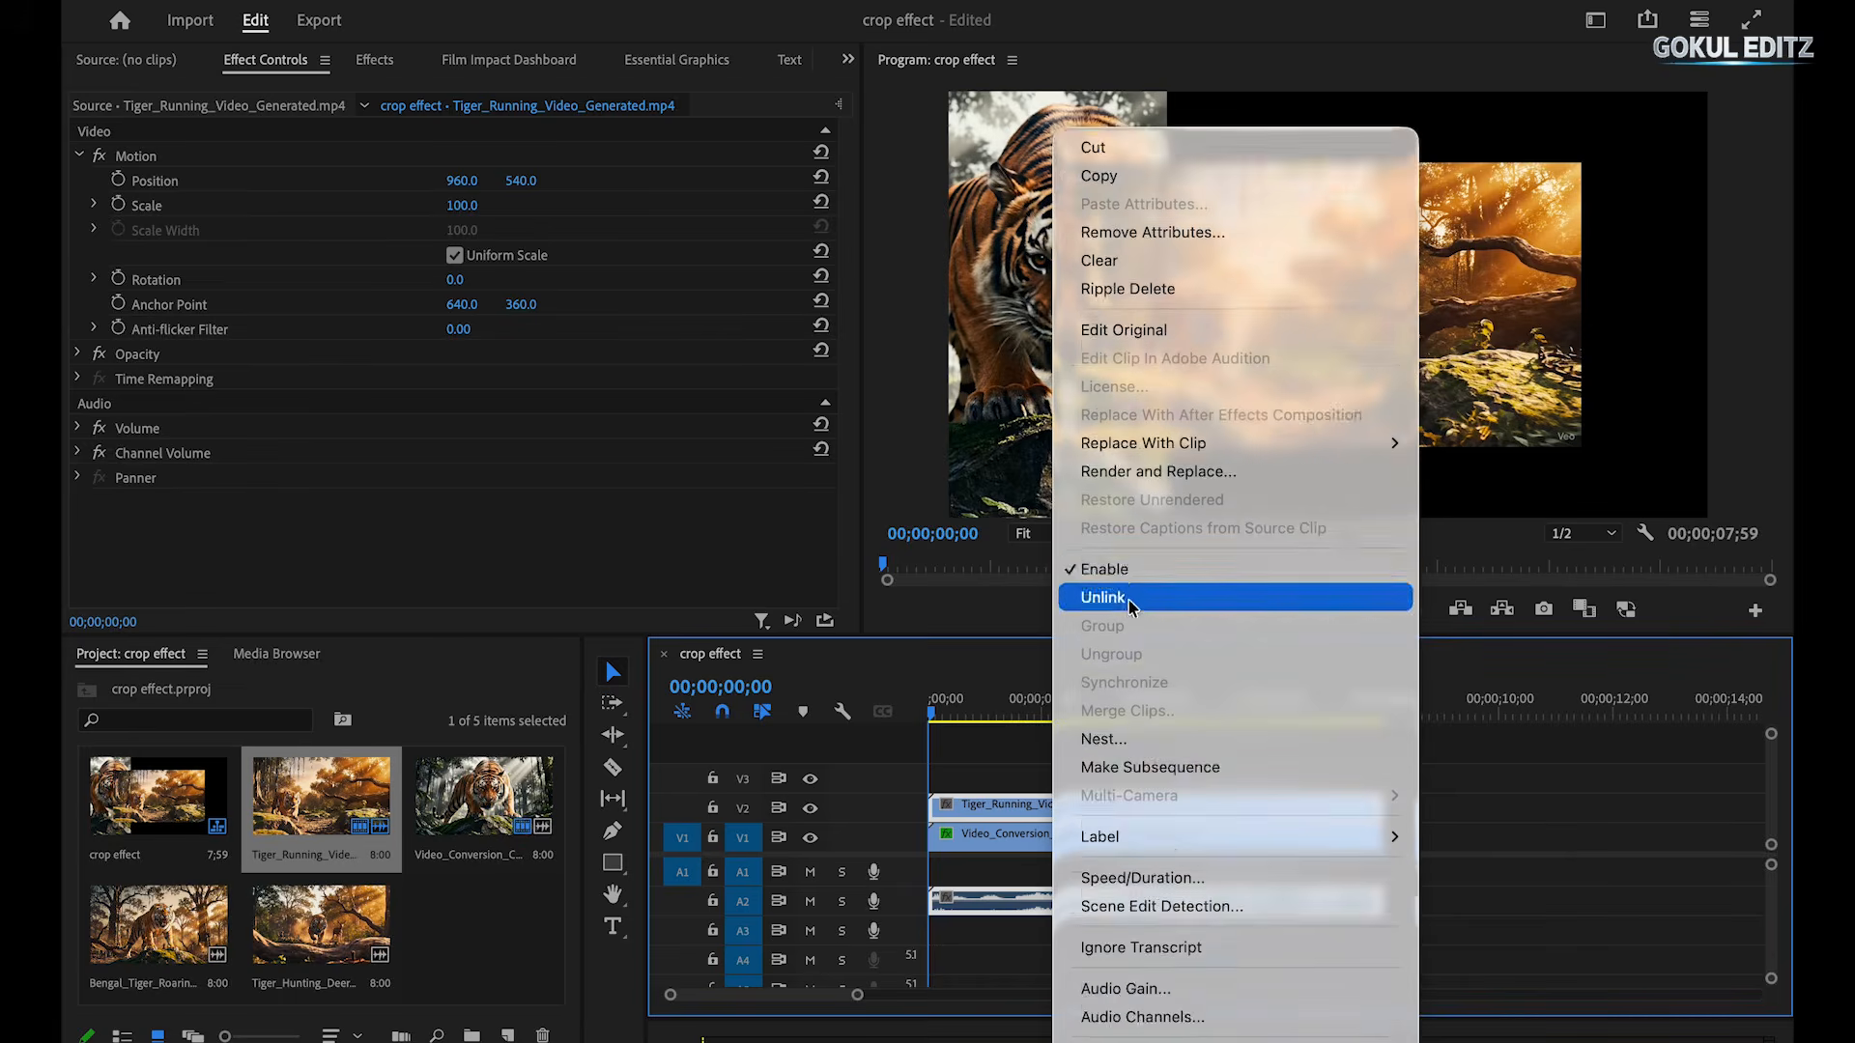
pyautogui.click(1136, 609)
pyautogui.click(1198, 905)
pyautogui.press('Delete')
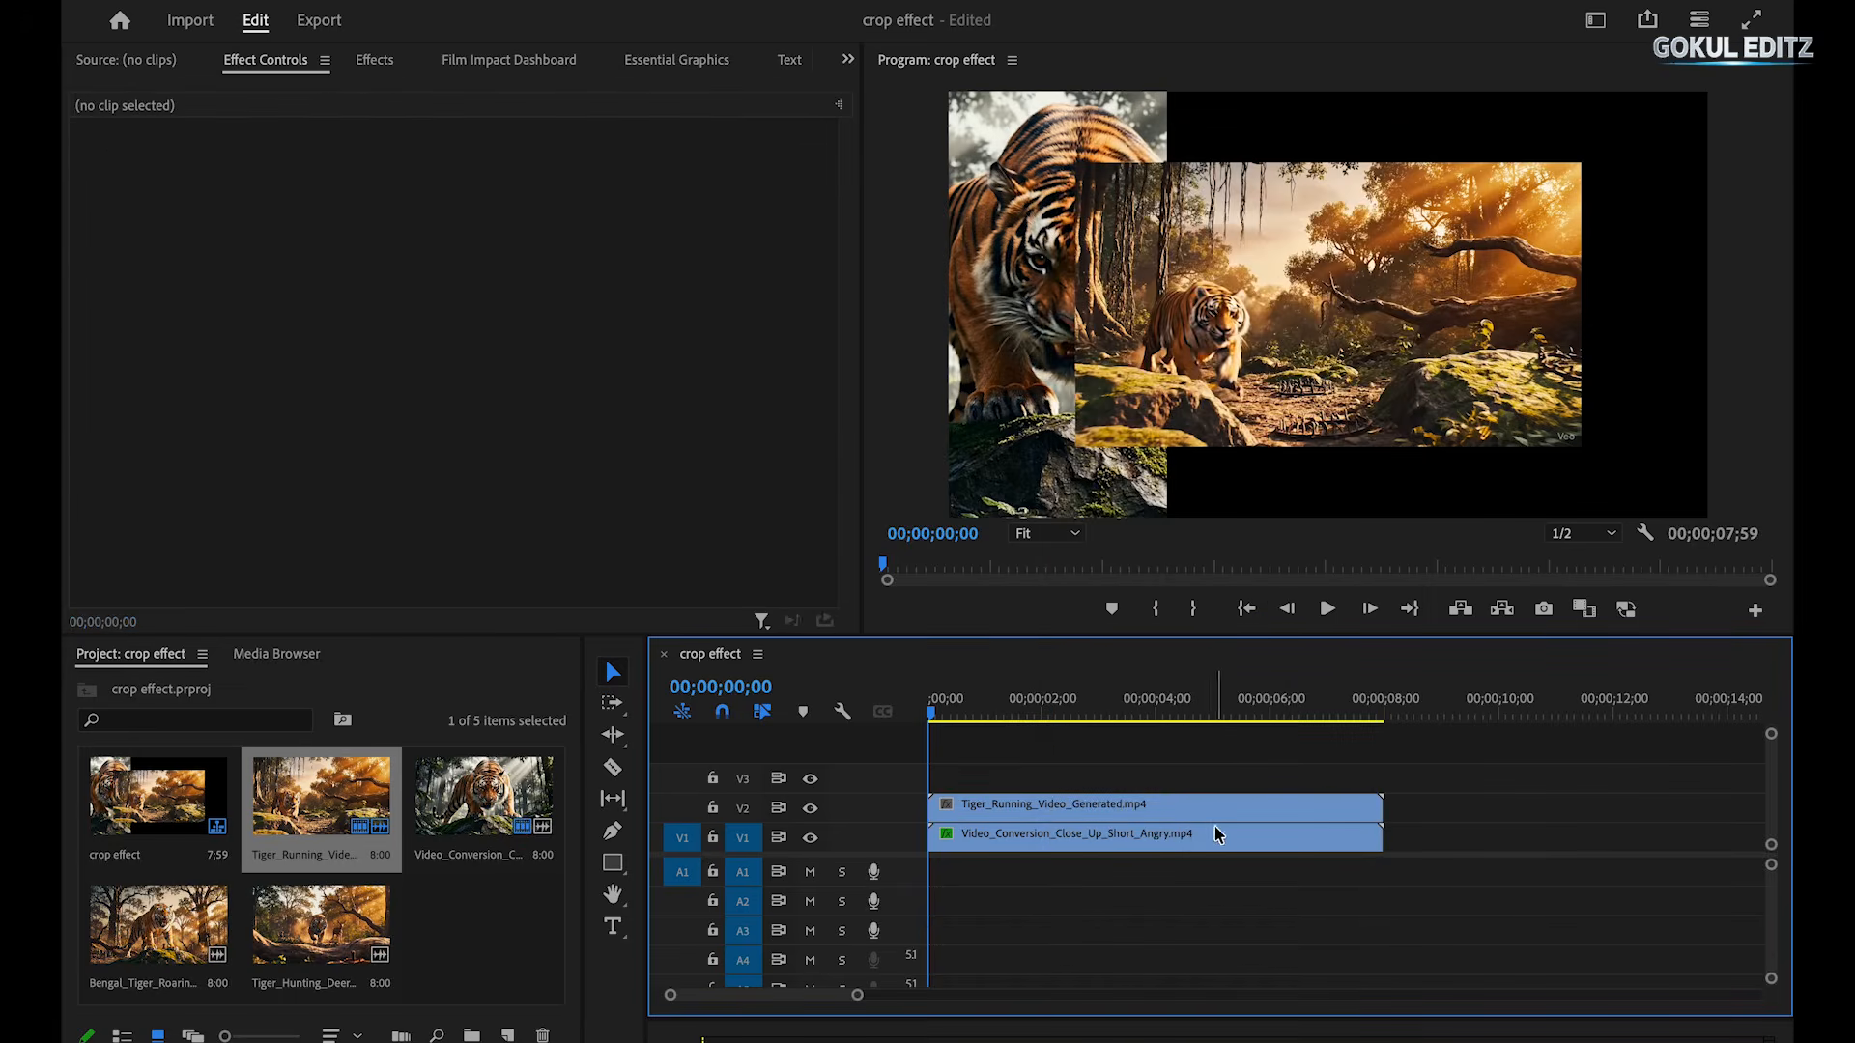
# Apply the Crop effect to the Tiger_Running clip and scale it with Set to Frame Size.
pyautogui.click(1210, 805)
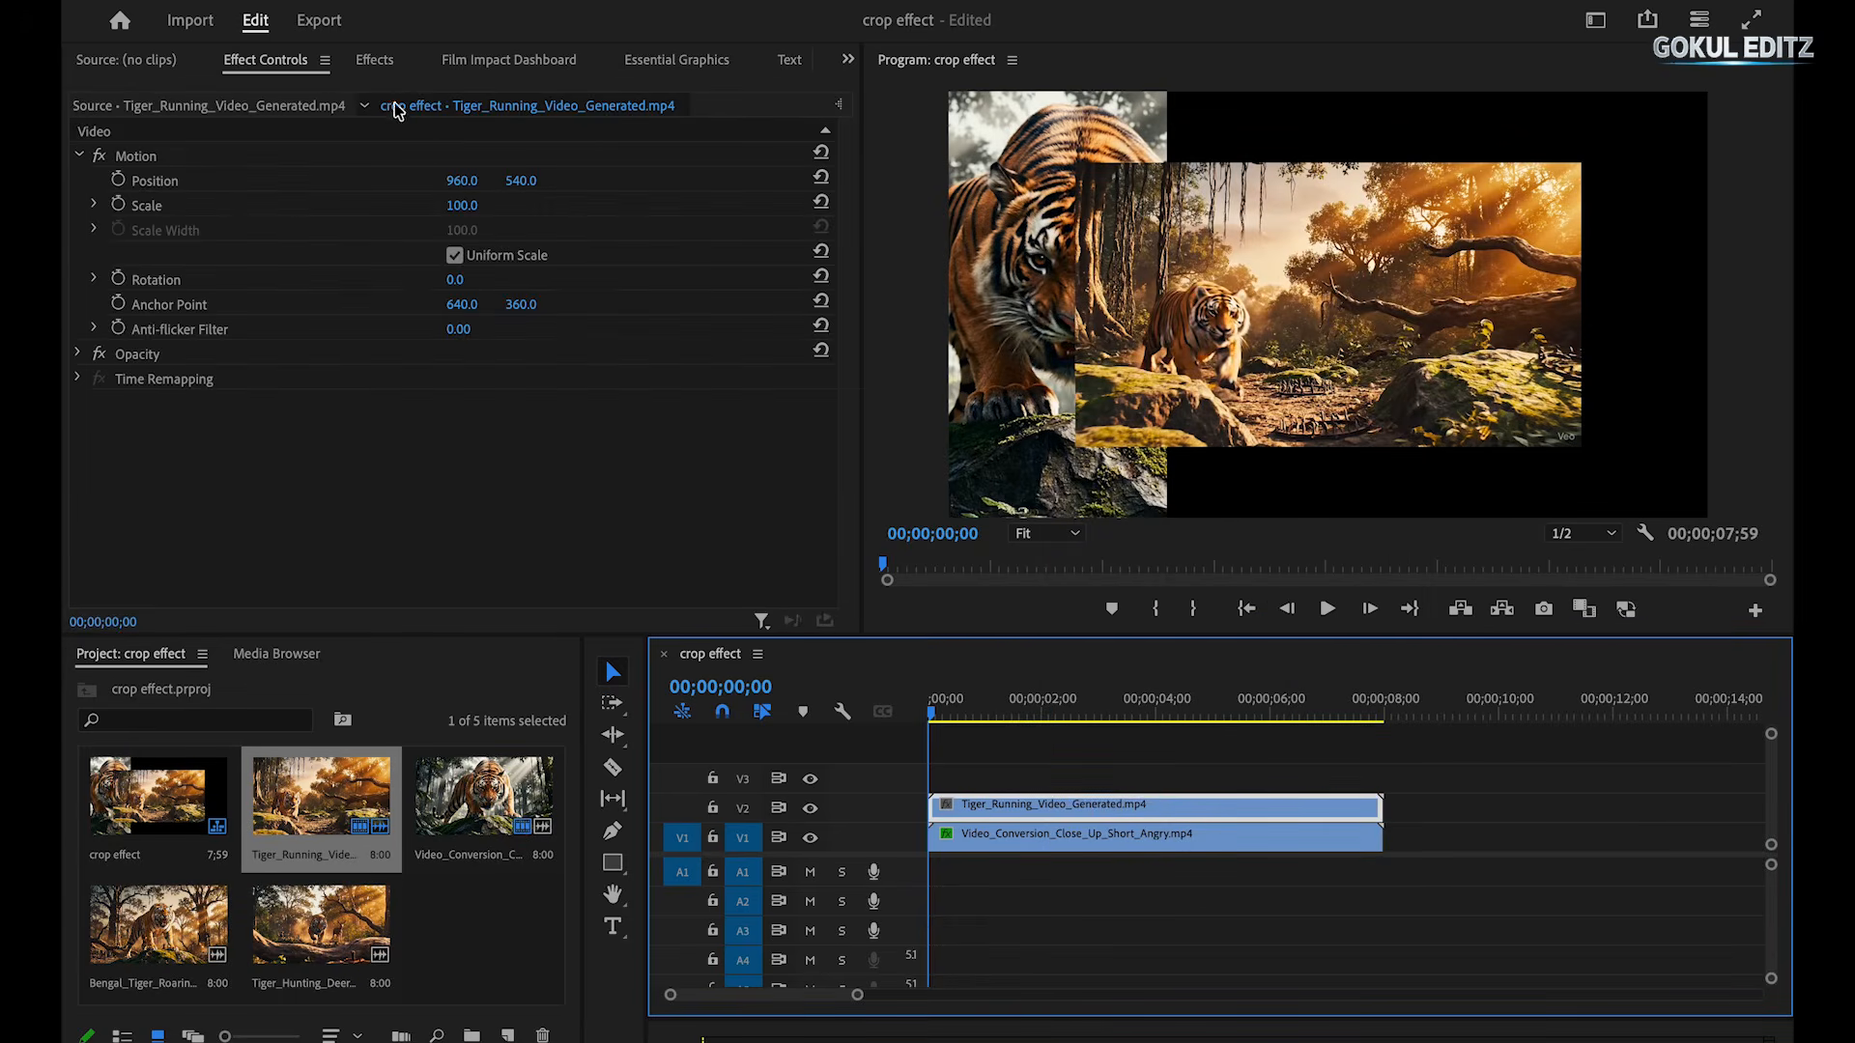
pyautogui.click(400, 64)
pyautogui.moveTo(224, 309); pyautogui.dragTo(1043, 803)
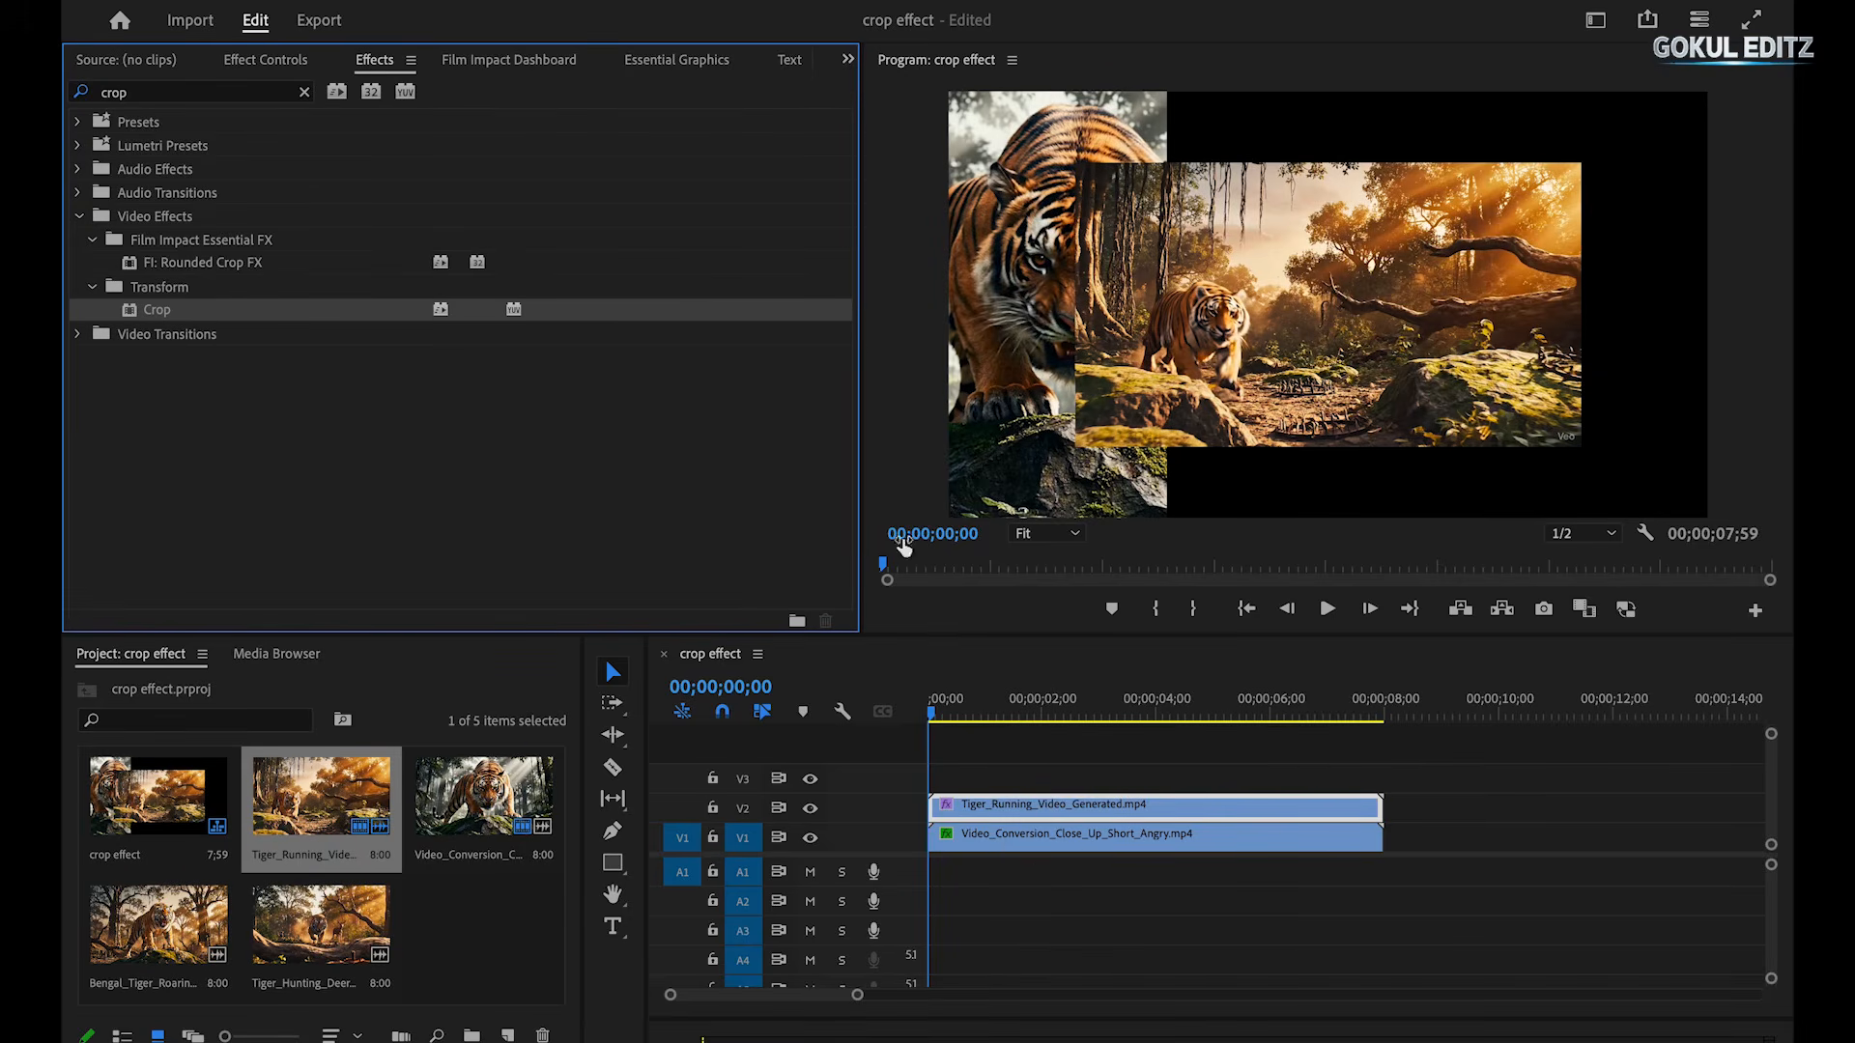
pyautogui.rightClick(1055, 817)
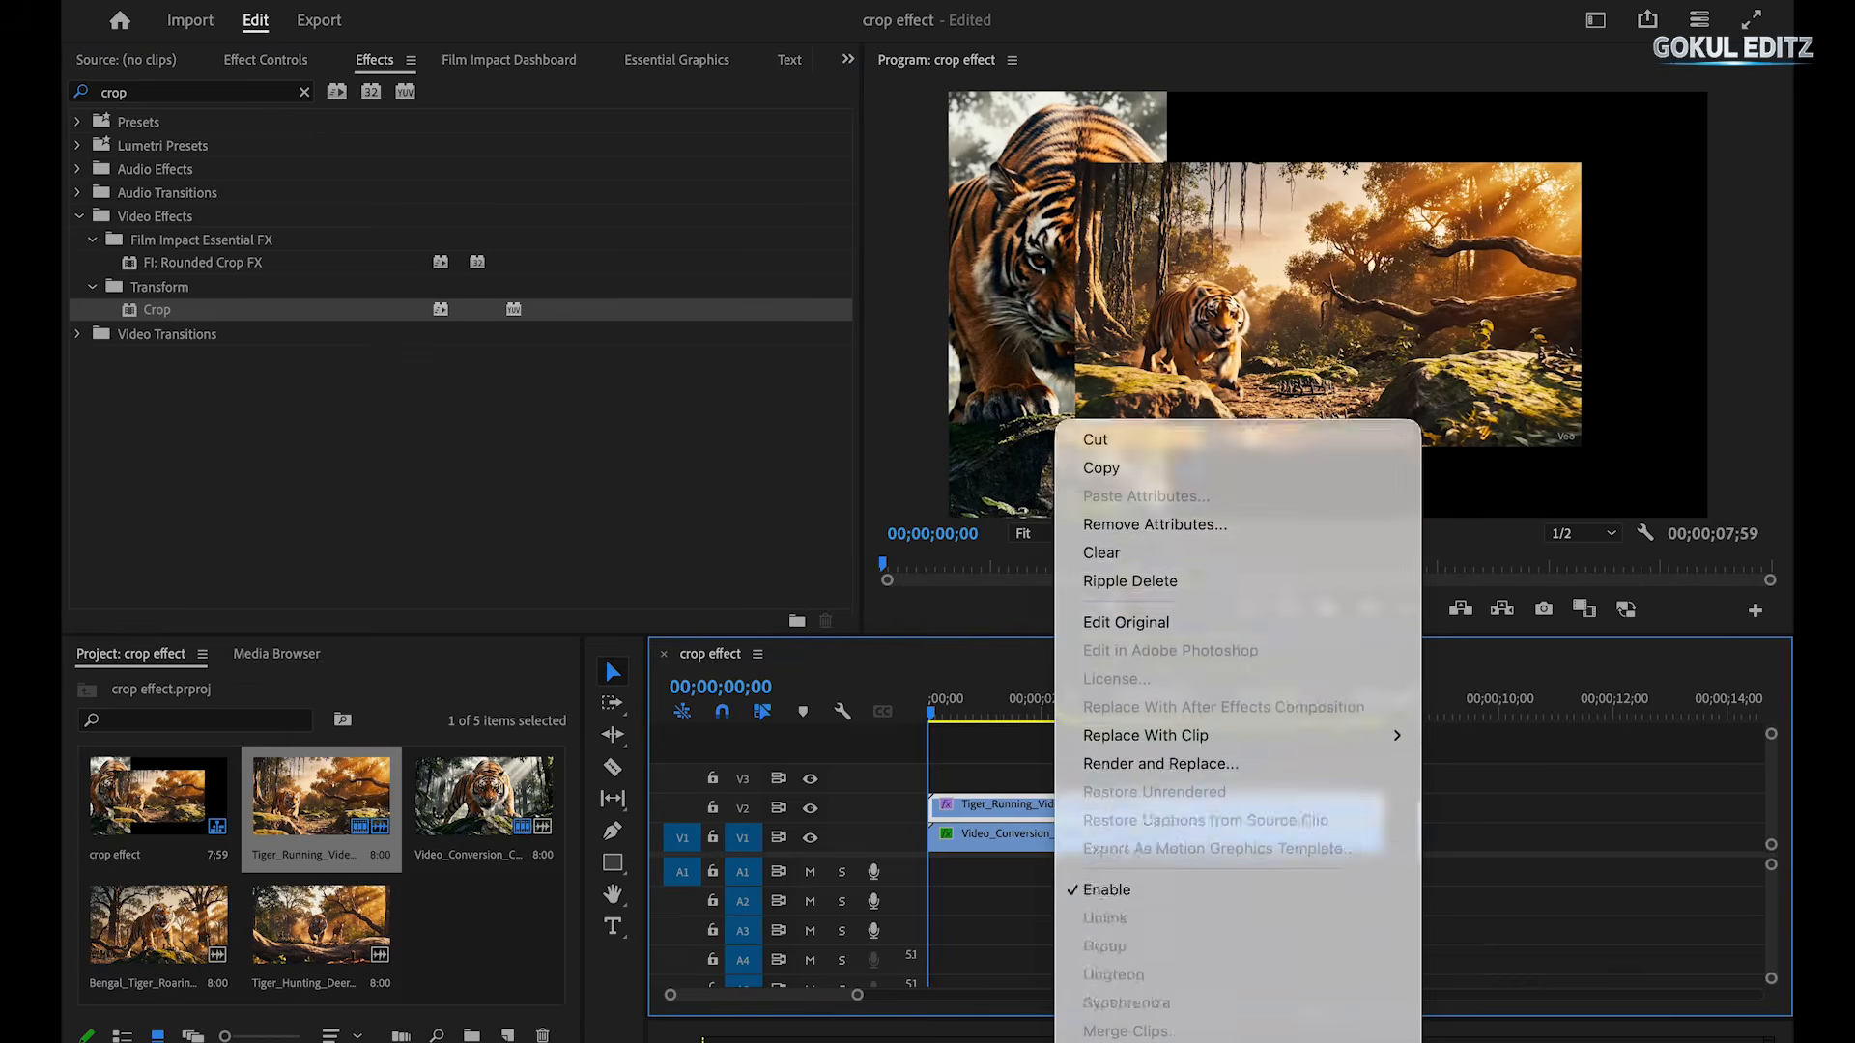
pyautogui.scroll(-2, 1177, 812)
pyautogui.click(1178, 795)
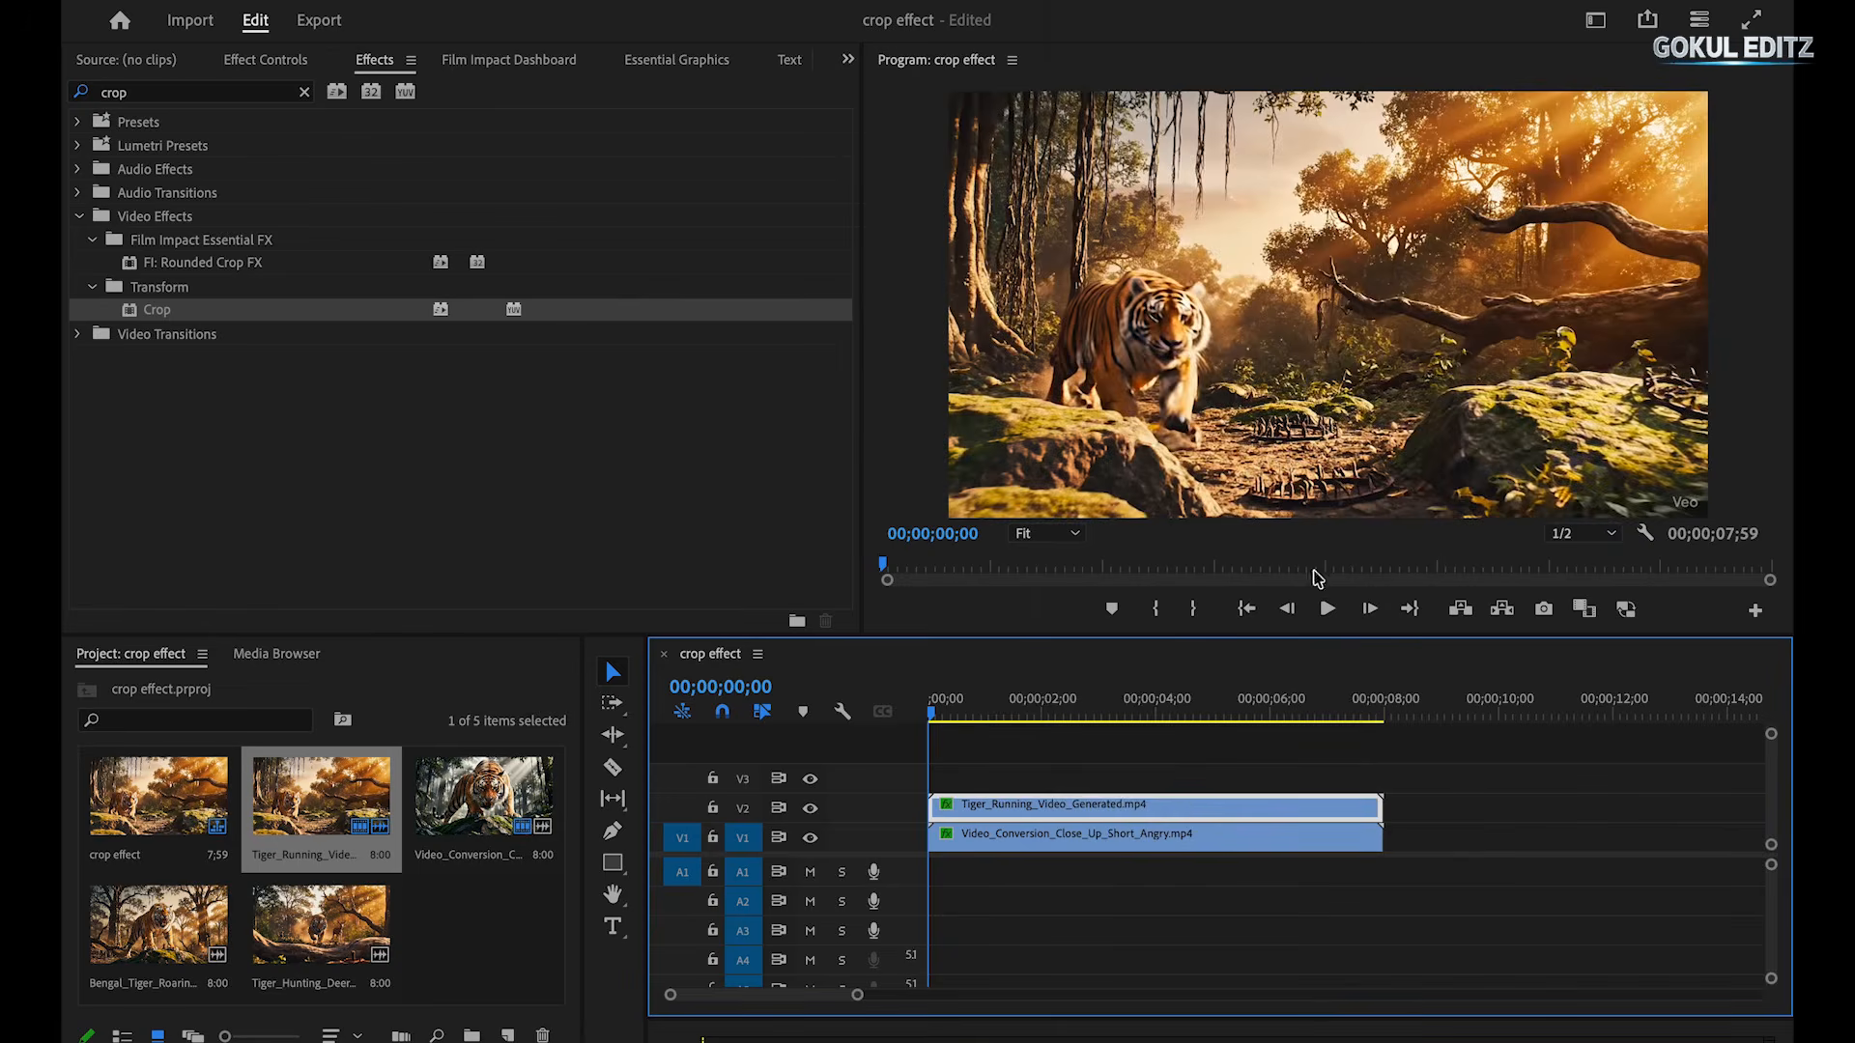
# Crop the Tiger_Running clip 30% on the left and 35% on the right, checking the framing at different times.
pyautogui.click(243, 61)
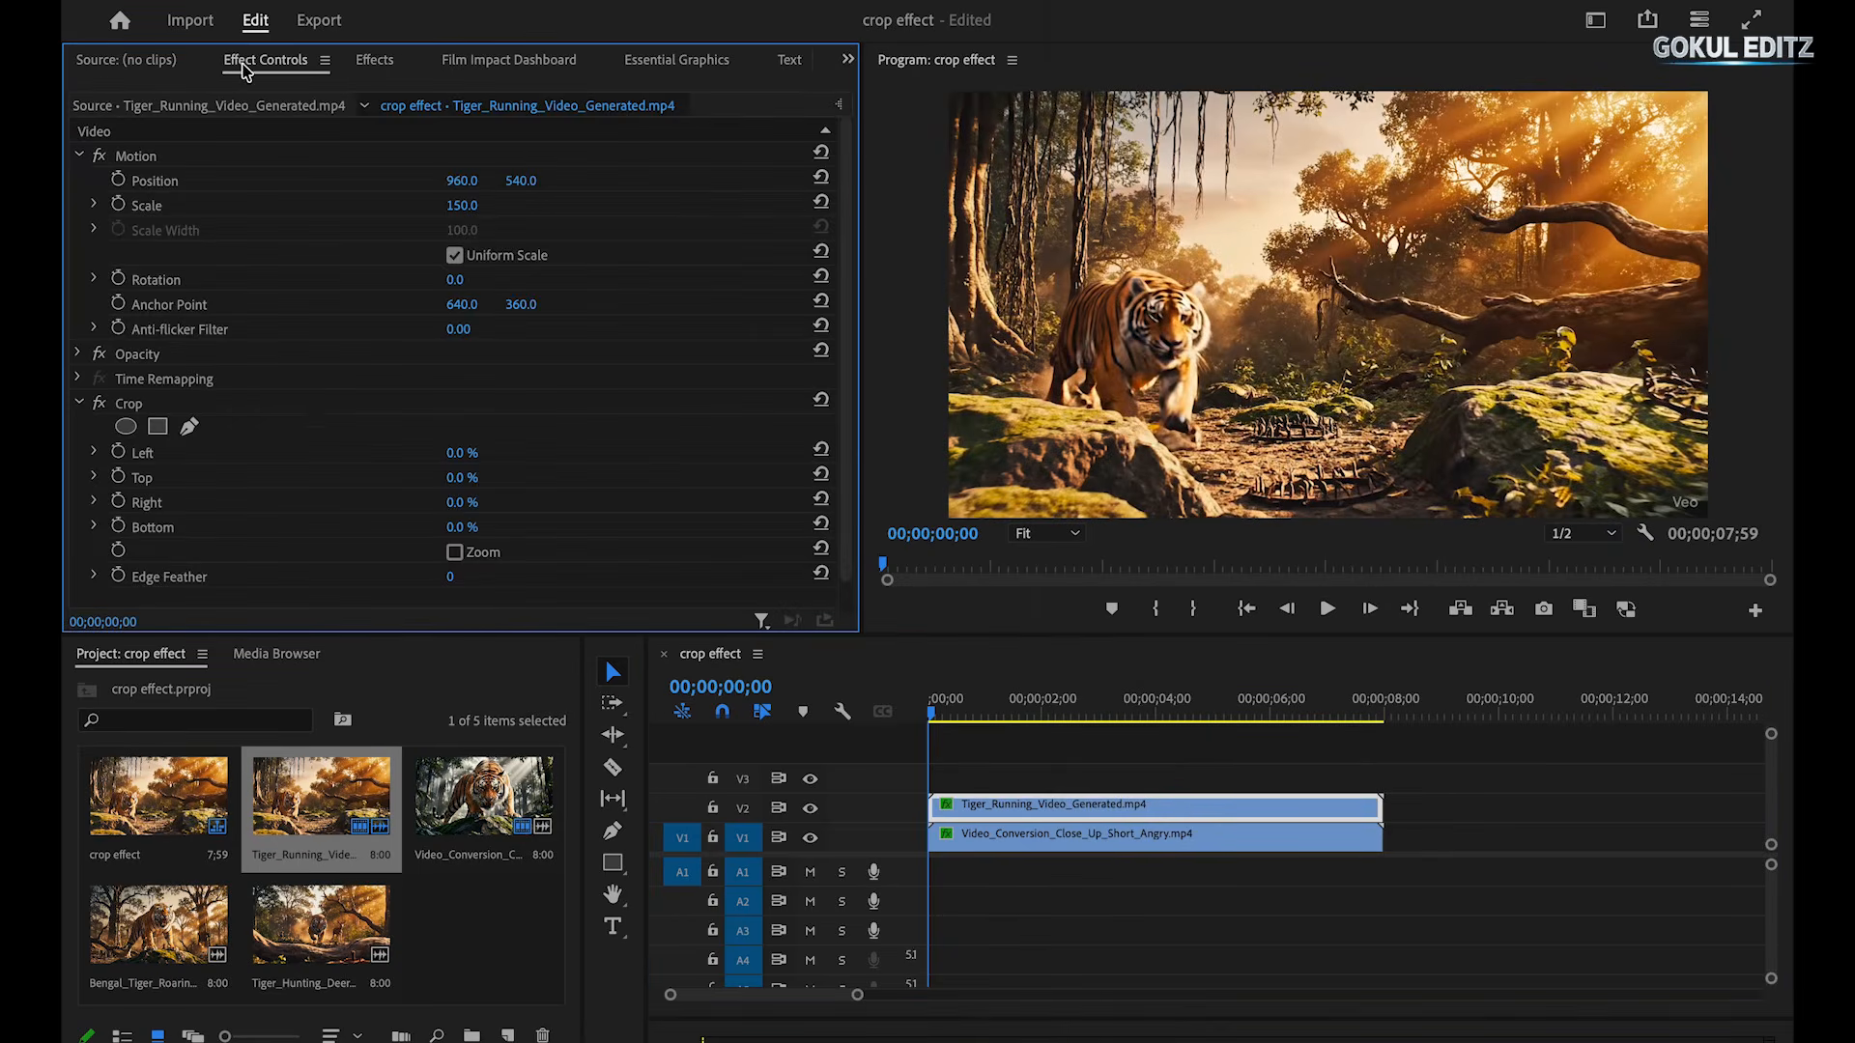
pyautogui.moveTo(456, 454); pyautogui.dragTo(479, 504)
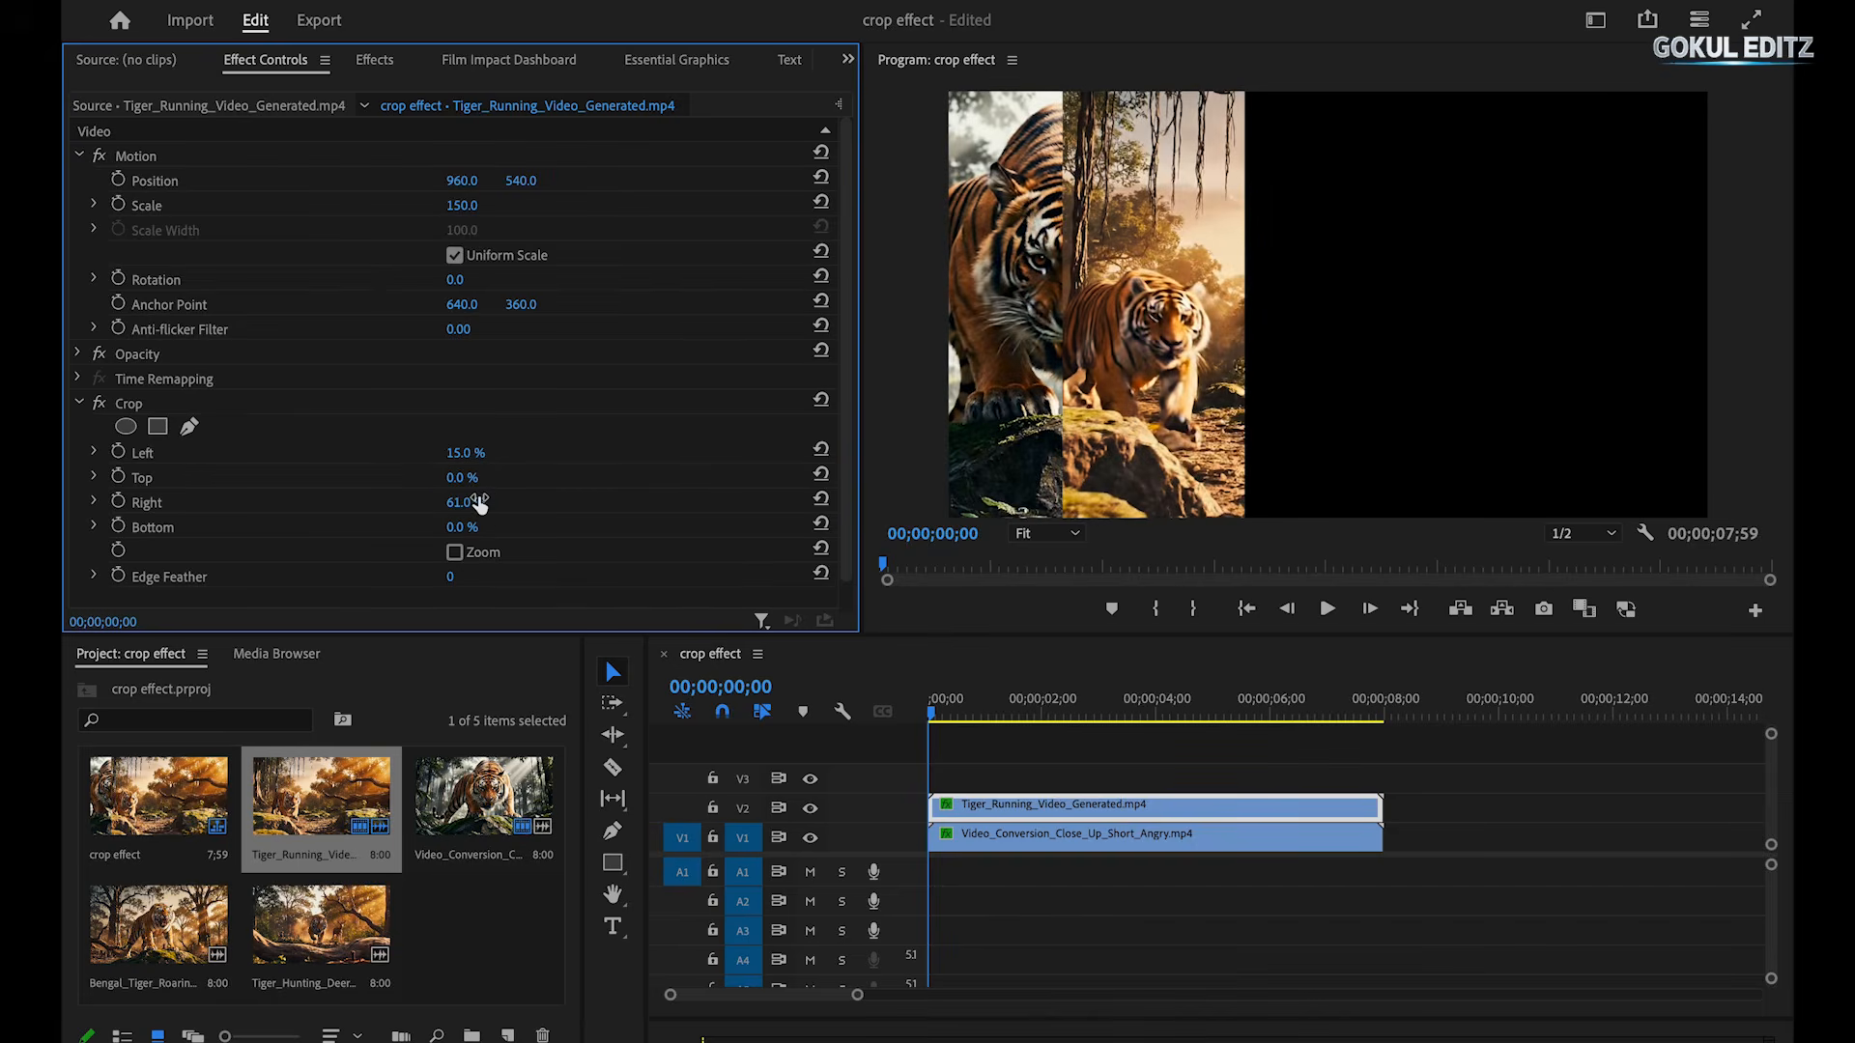
pyautogui.moveTo(936, 713); pyautogui.dragTo(950, 760)
pyautogui.click(460, 454)
pyautogui.write('15')
pyautogui.press('Return')
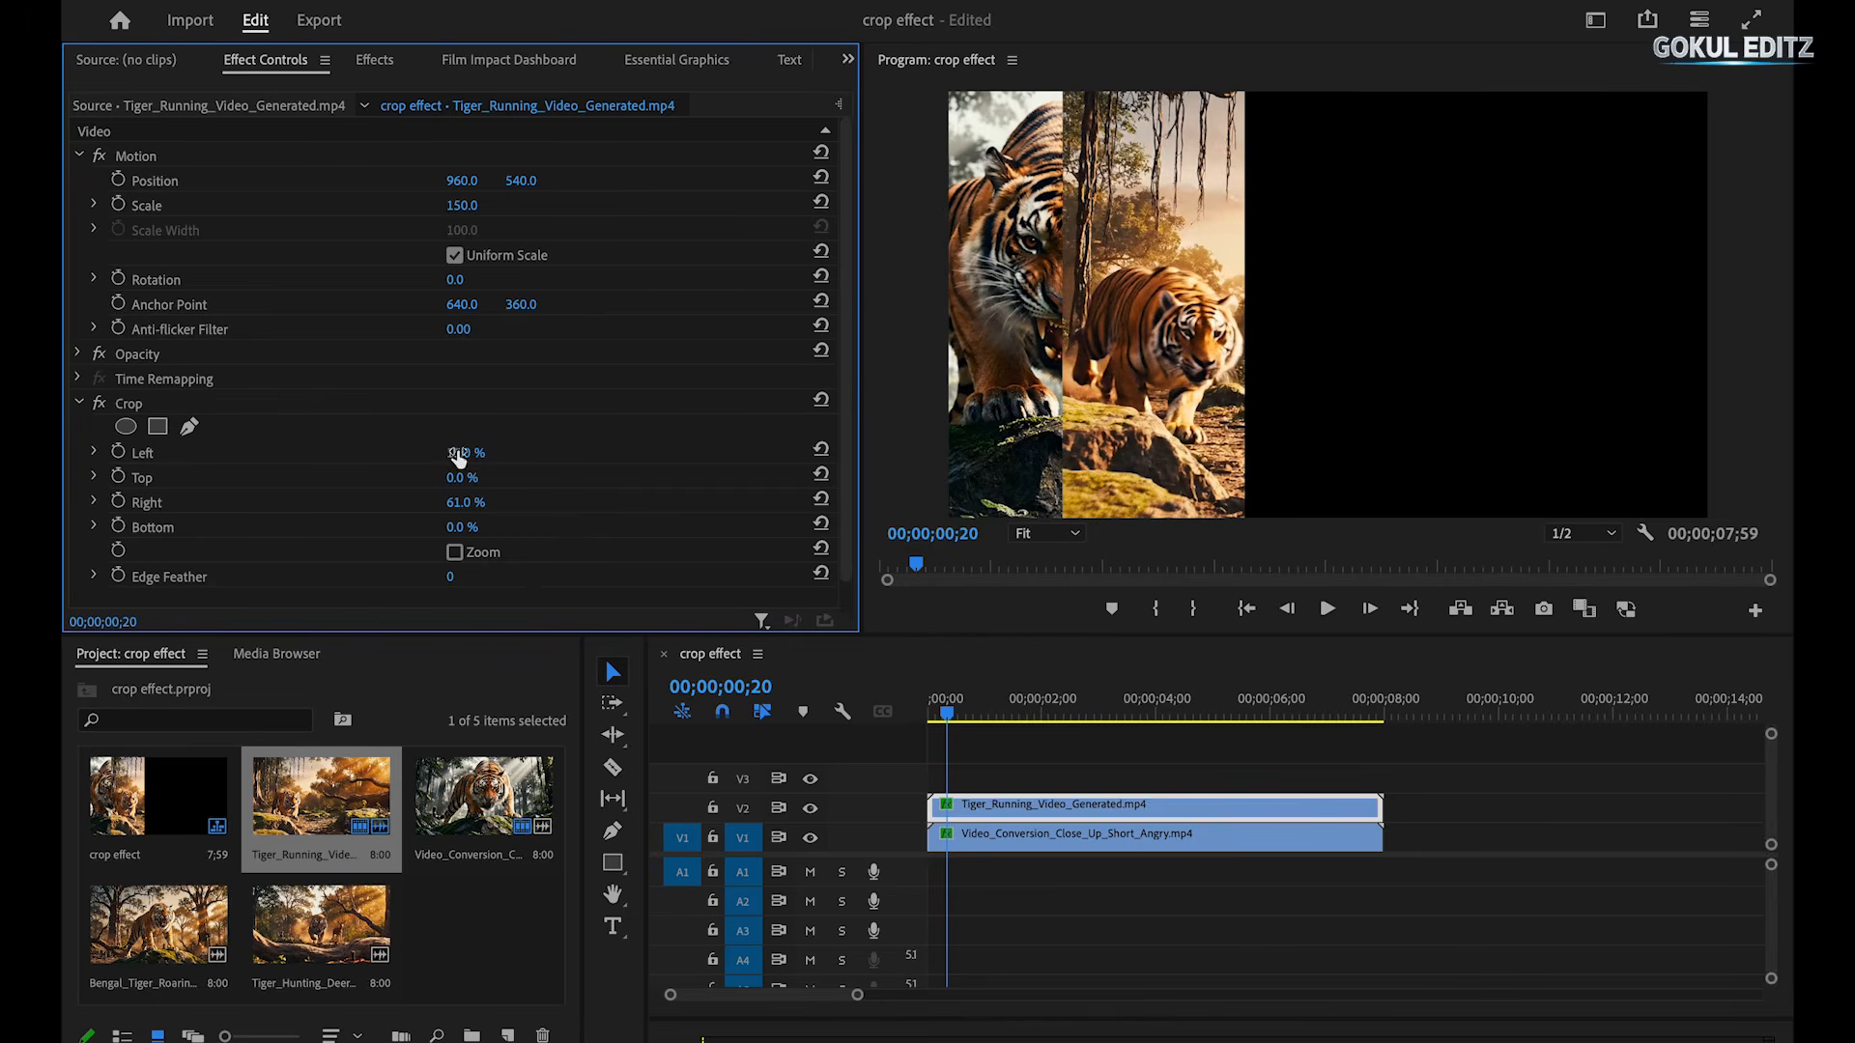
pyautogui.moveTo(465, 504); pyautogui.dragTo(460, 506)
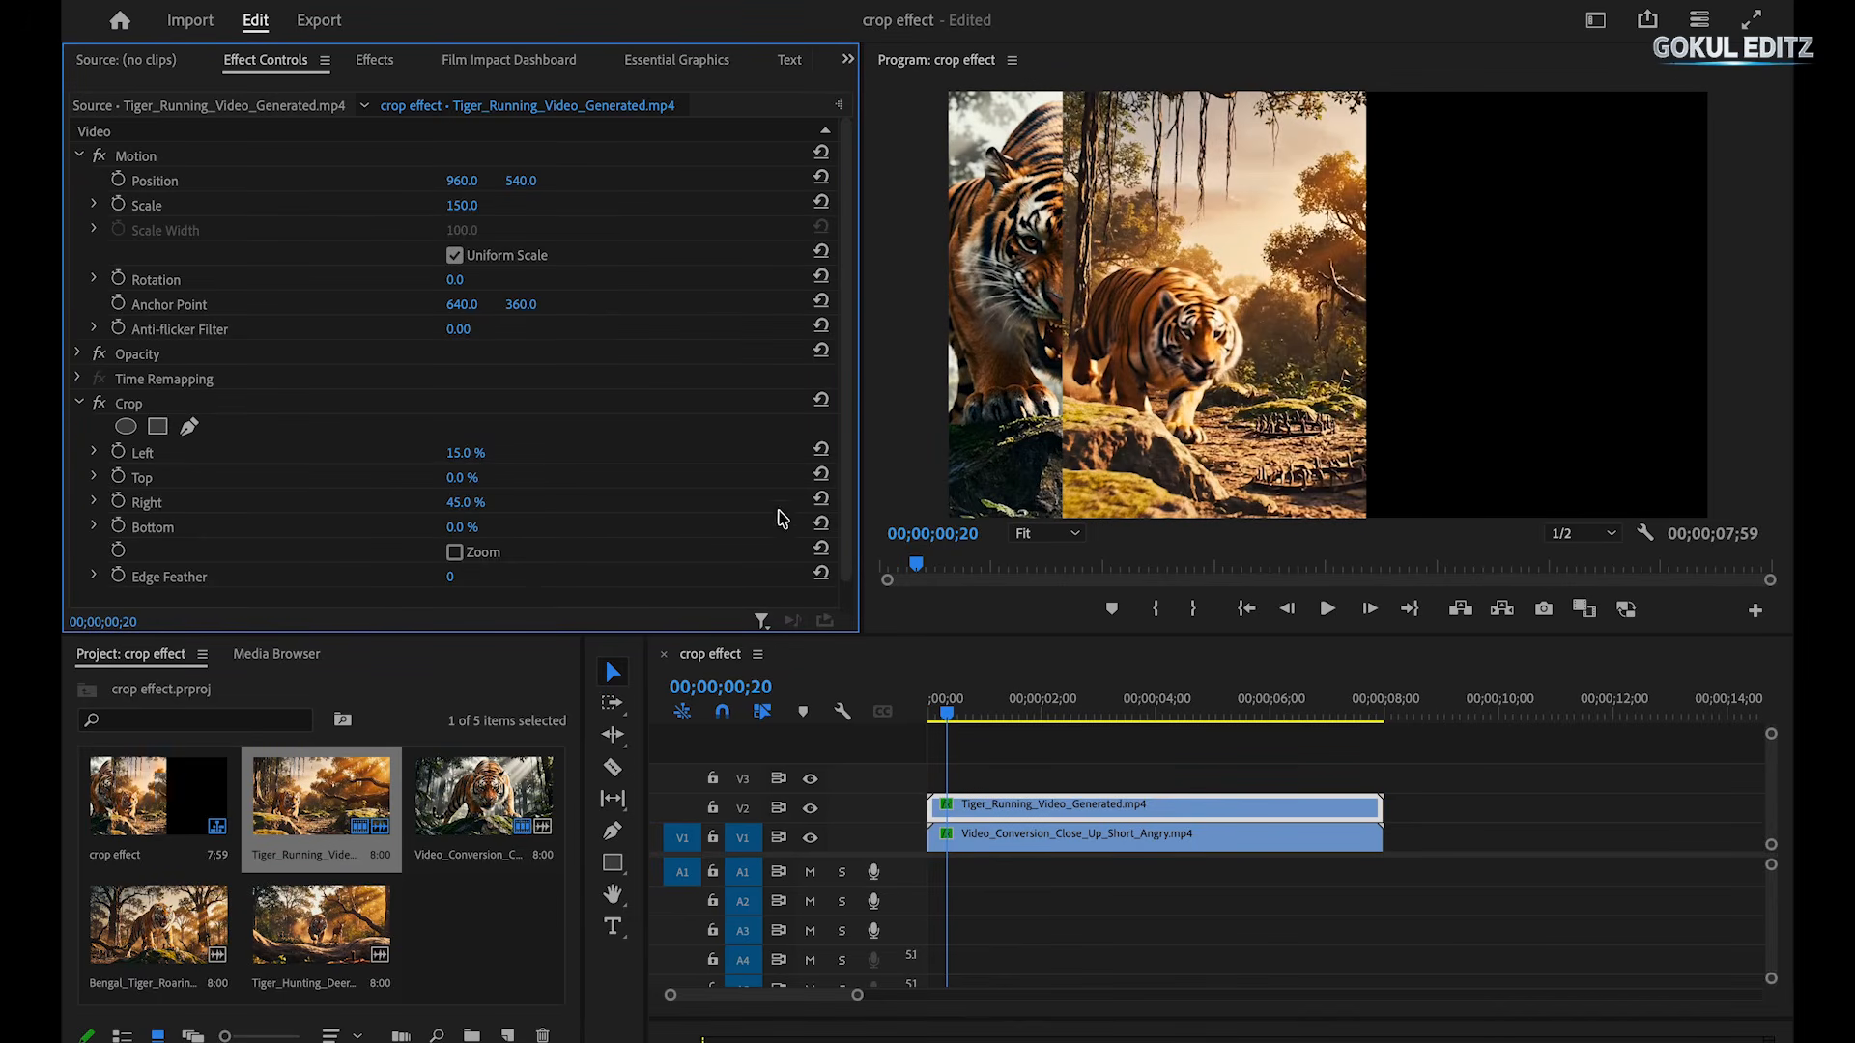
pyautogui.moveTo(957, 717); pyautogui.dragTo(1301, 739)
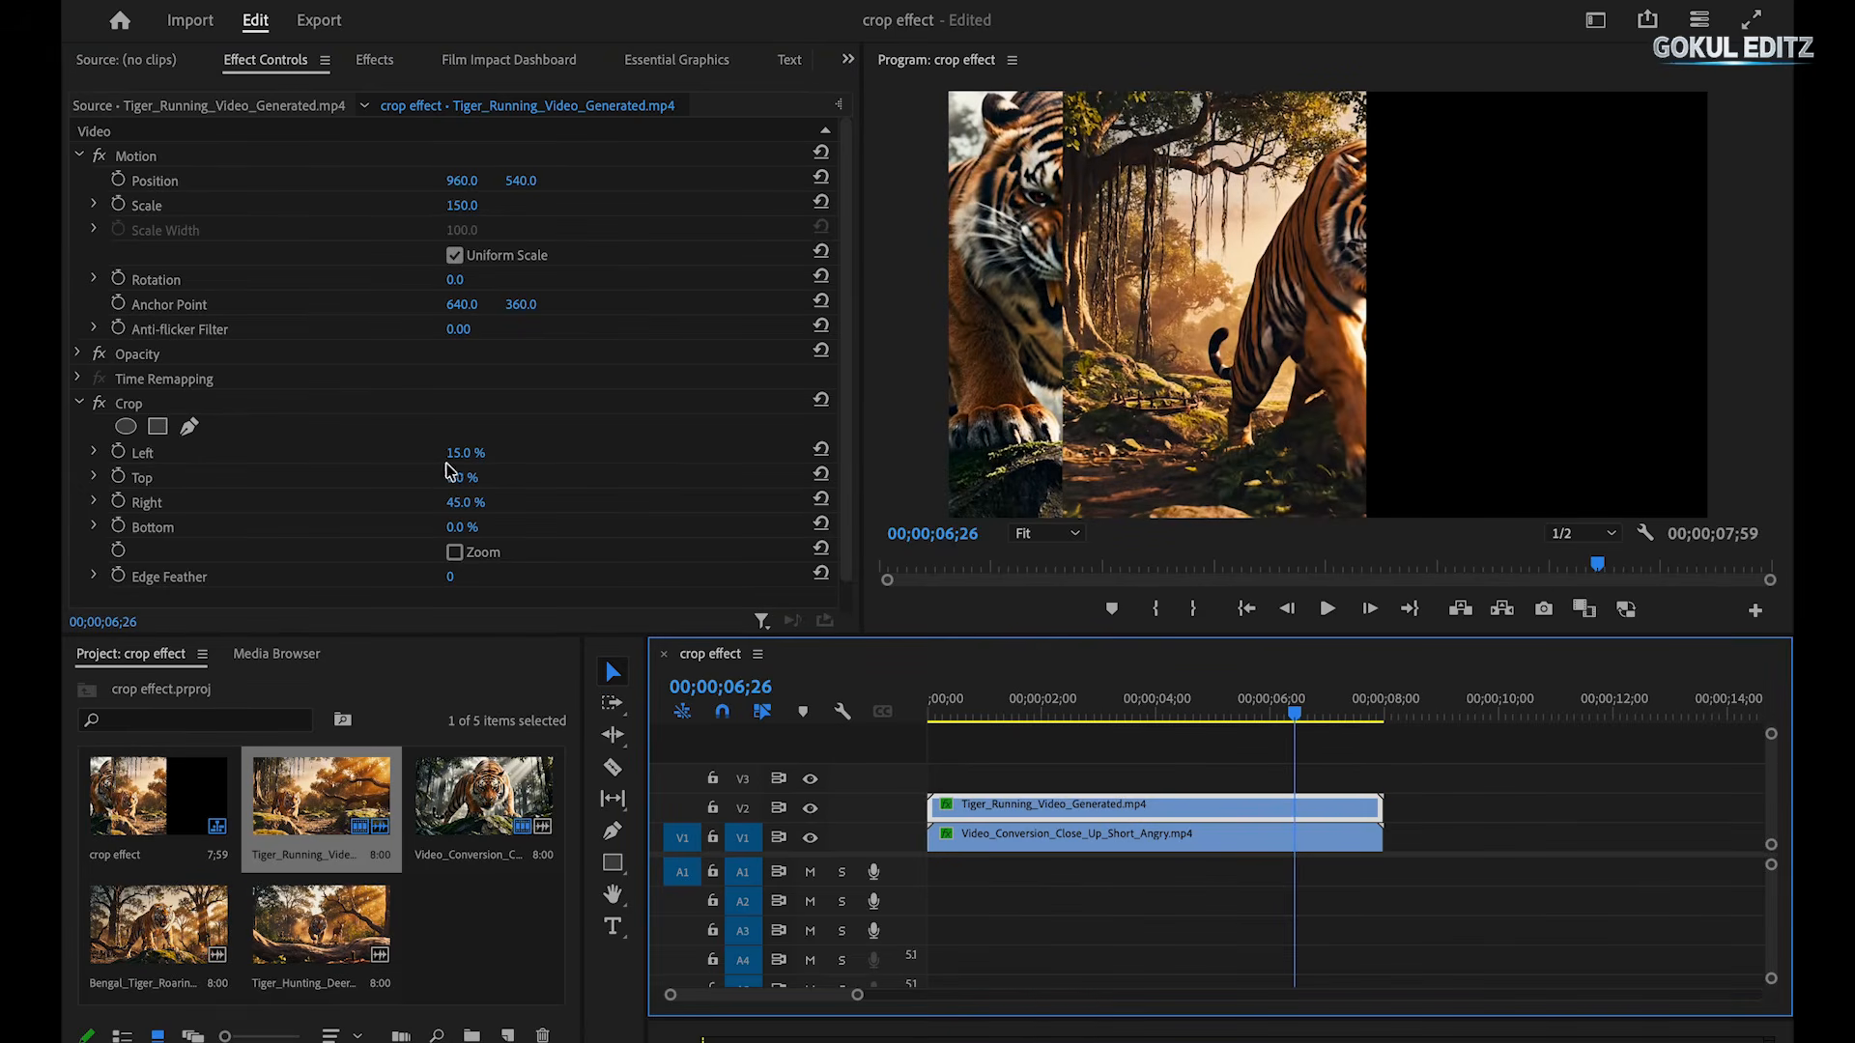
pyautogui.moveTo(468, 505); pyautogui.dragTo(464, 454)
# Preview the two cropped clips from the start and set the Tiger_Running clip's horizontal position to 932.
pyautogui.moveTo(1295, 704); pyautogui.dragTo(927, 744)
pyautogui.press('space')
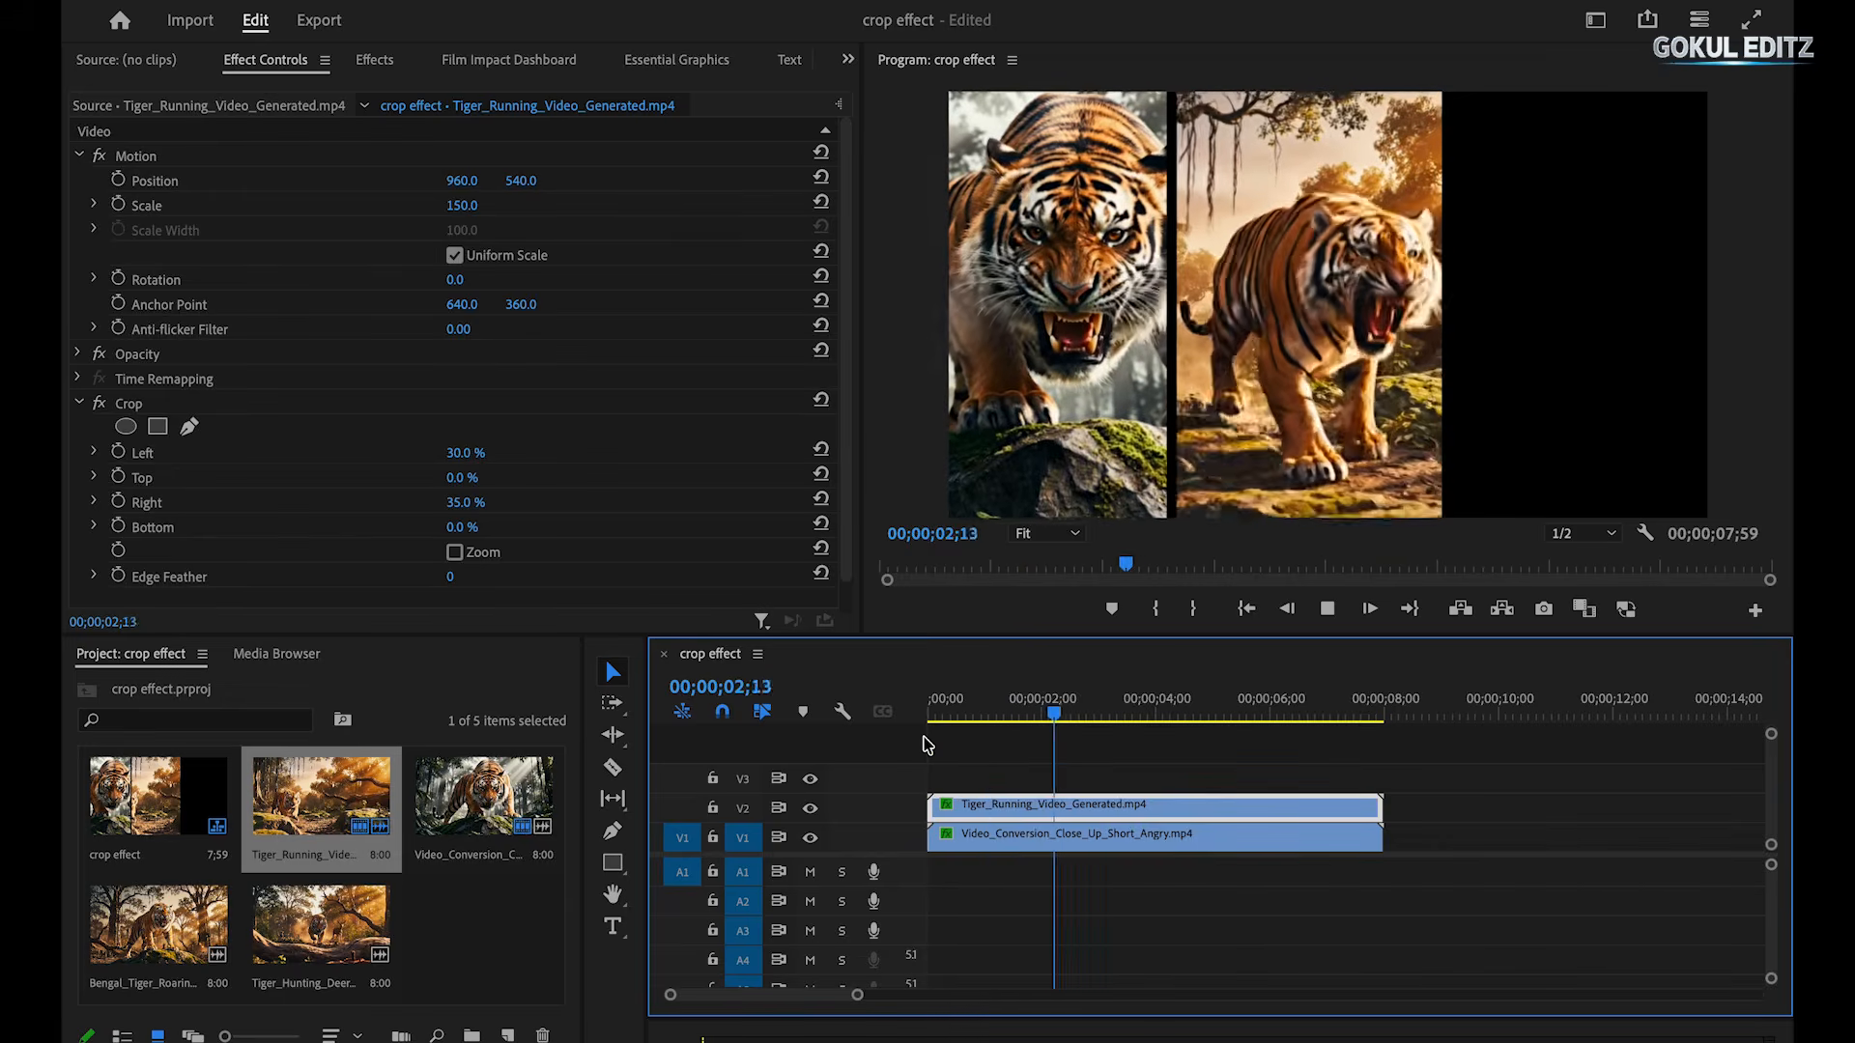
pyautogui.press('space')
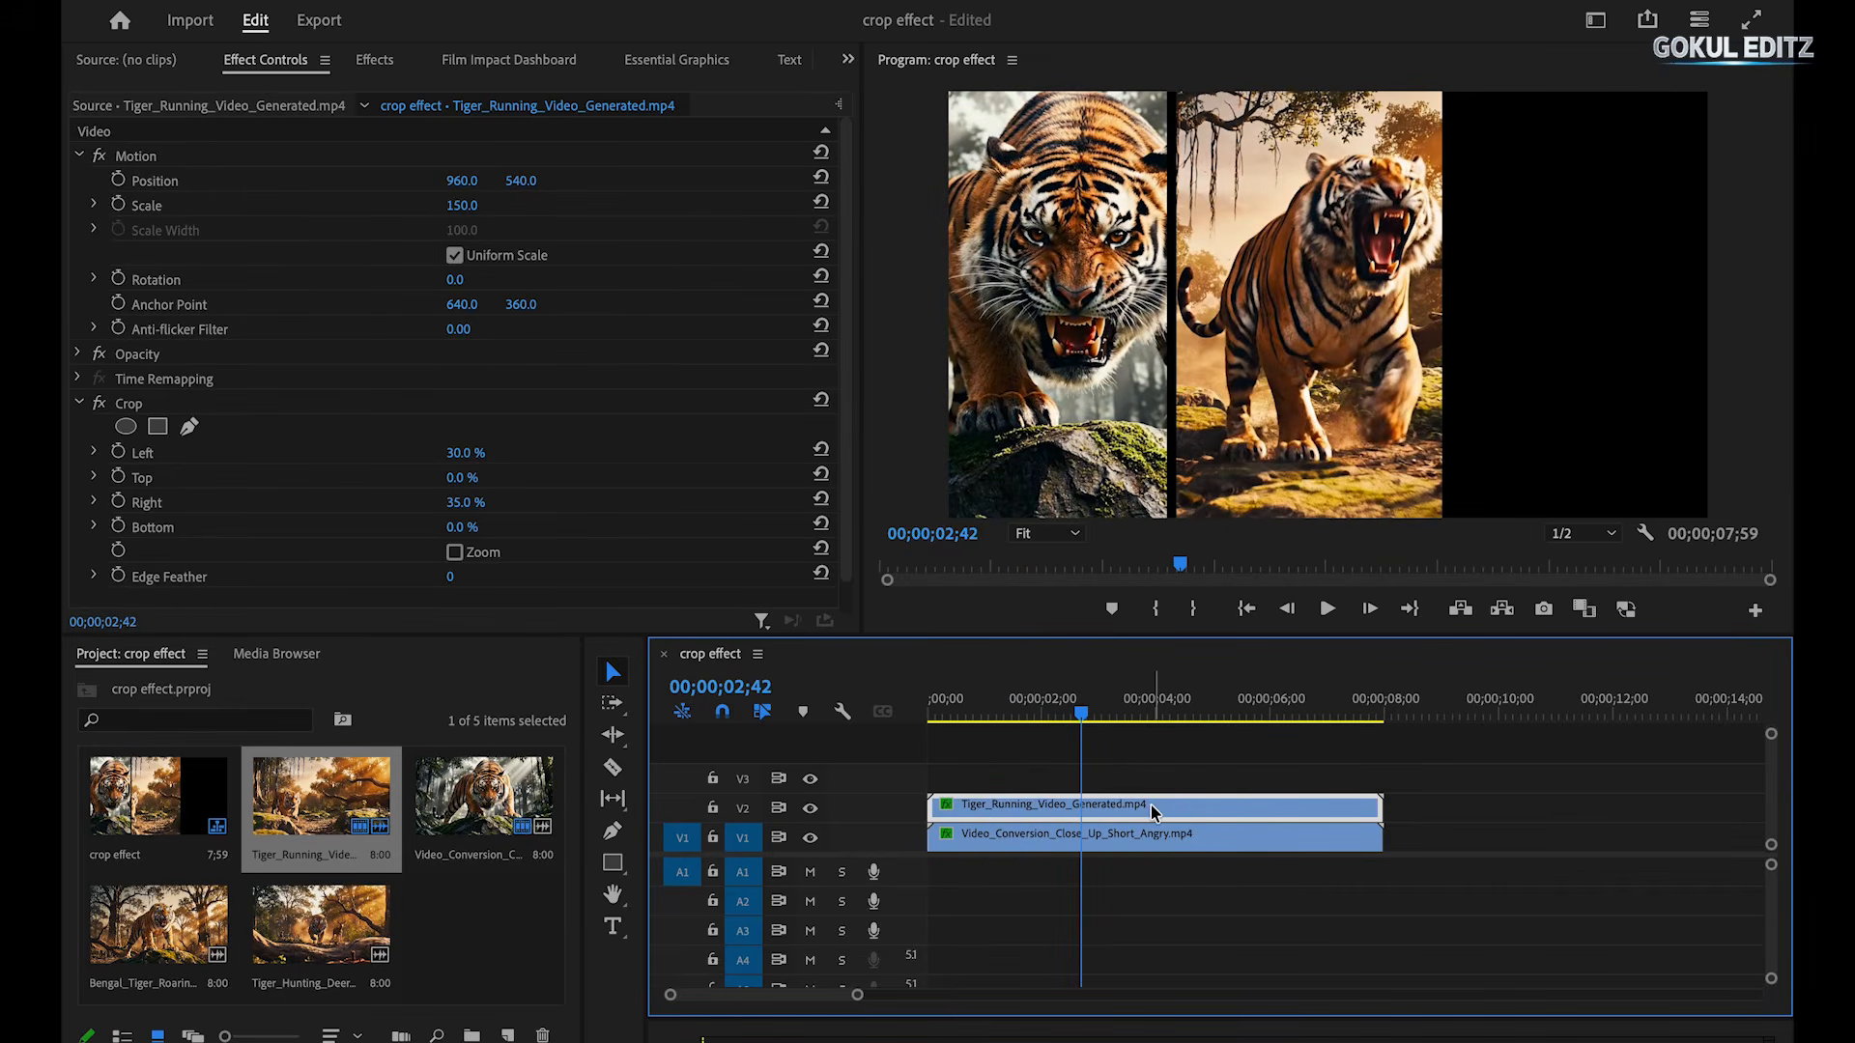
pyautogui.moveTo(462, 181); pyautogui.dragTo(434, 180)
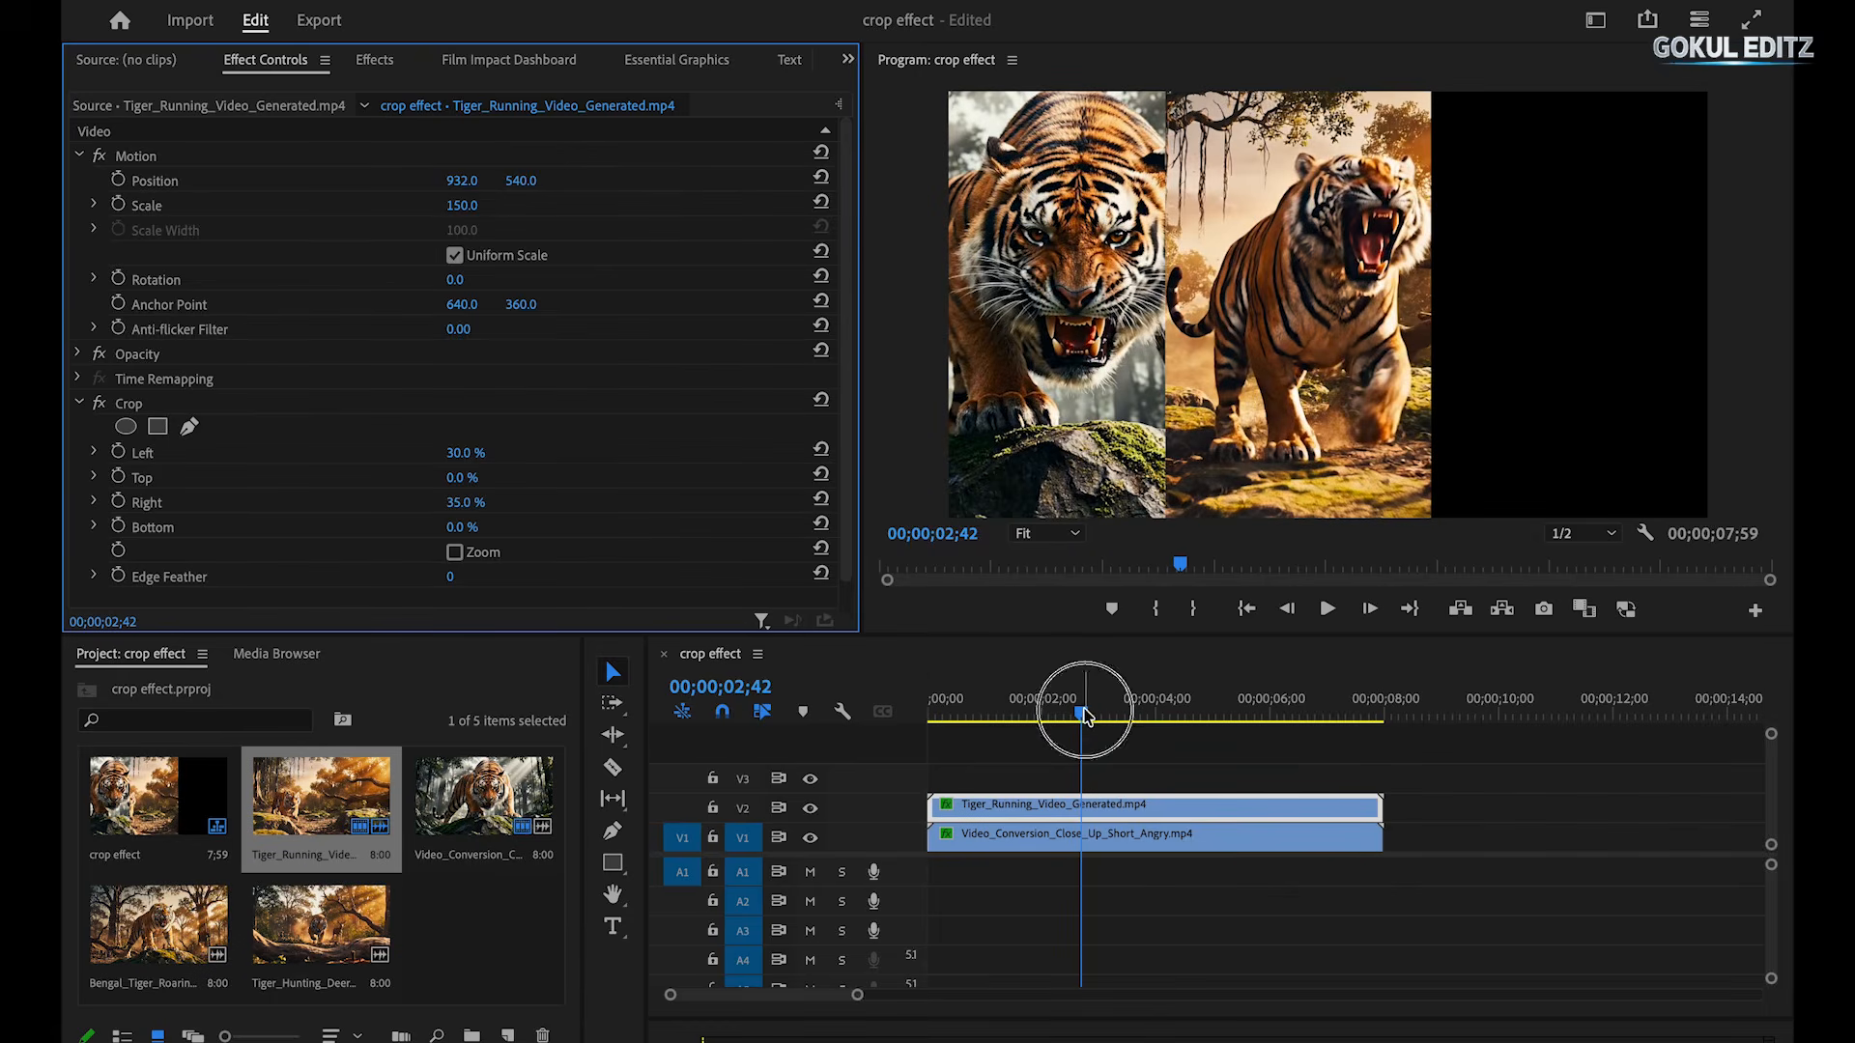
# Return the playhead to the start and place the Tiger_Hunting_Deer clip on V3 at the sequence start.
pyautogui.moveTo(1085, 715); pyautogui.dragTo(731, 736)
pyautogui.click(321, 923)
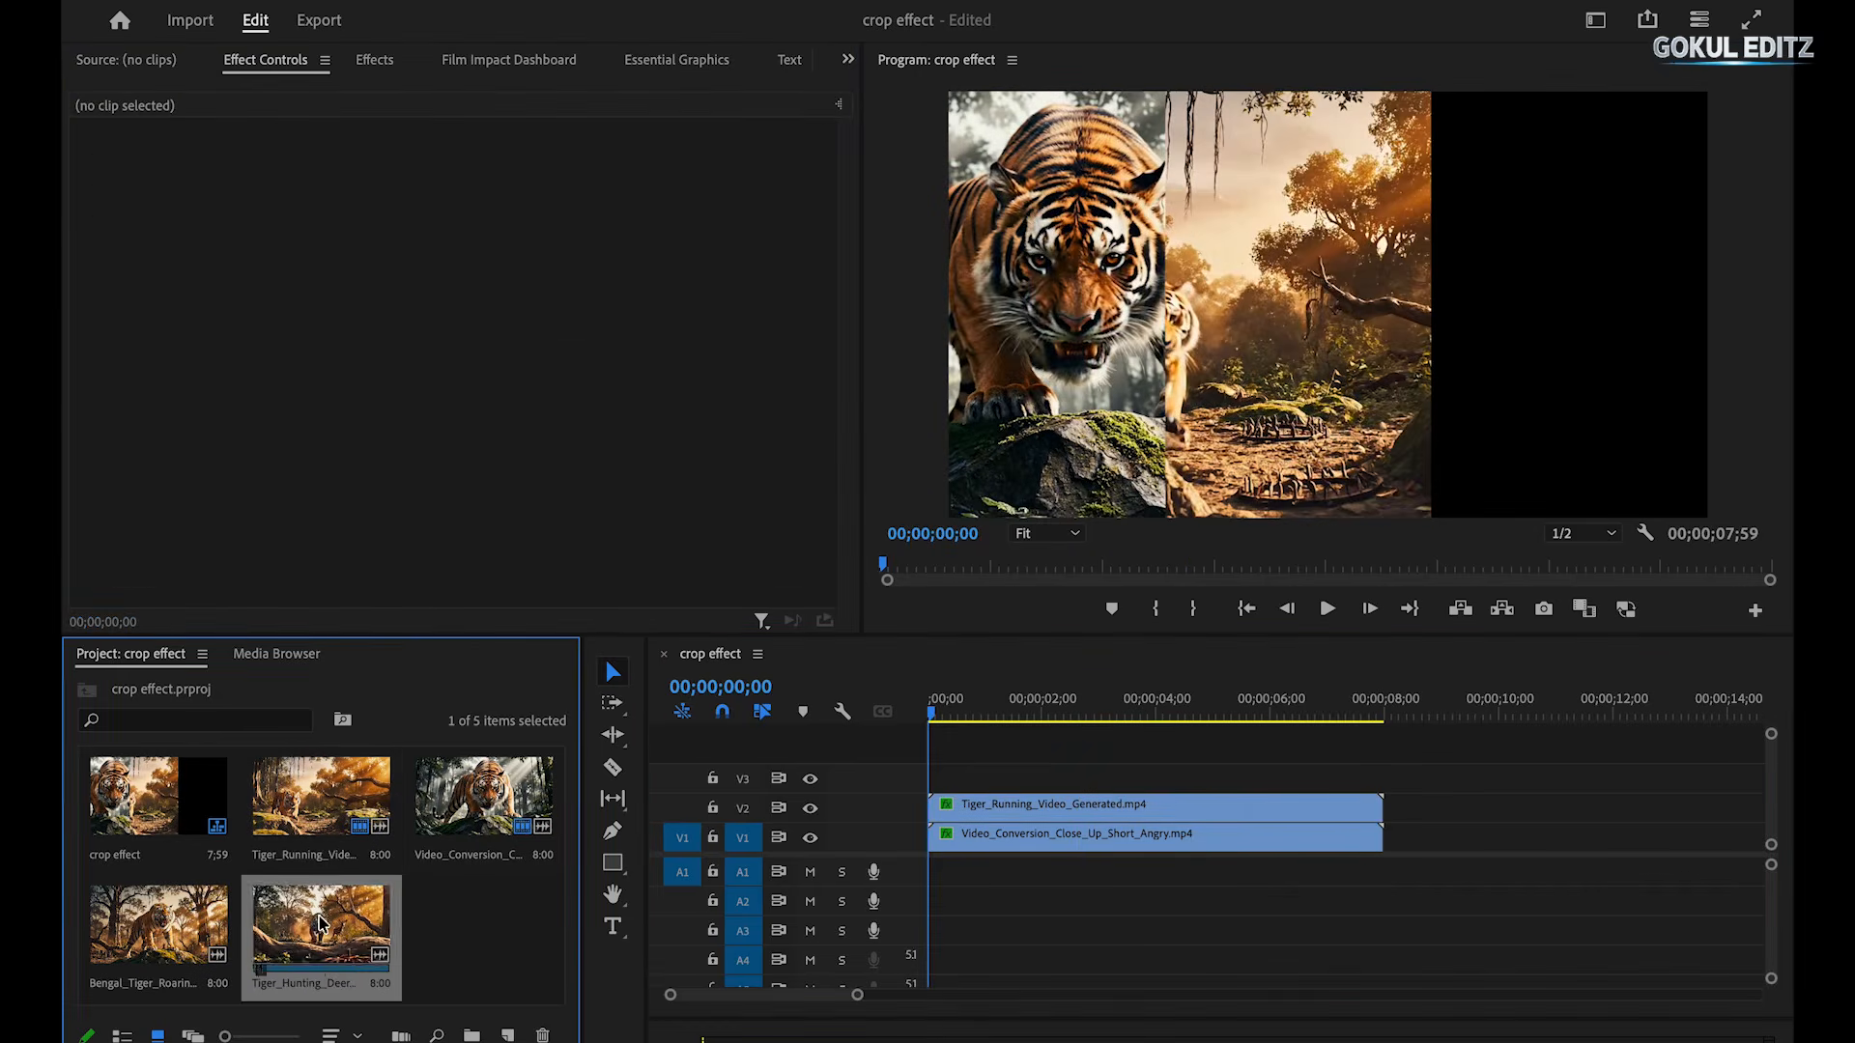
pyautogui.moveTo(320, 923); pyautogui.dragTo(925, 776)
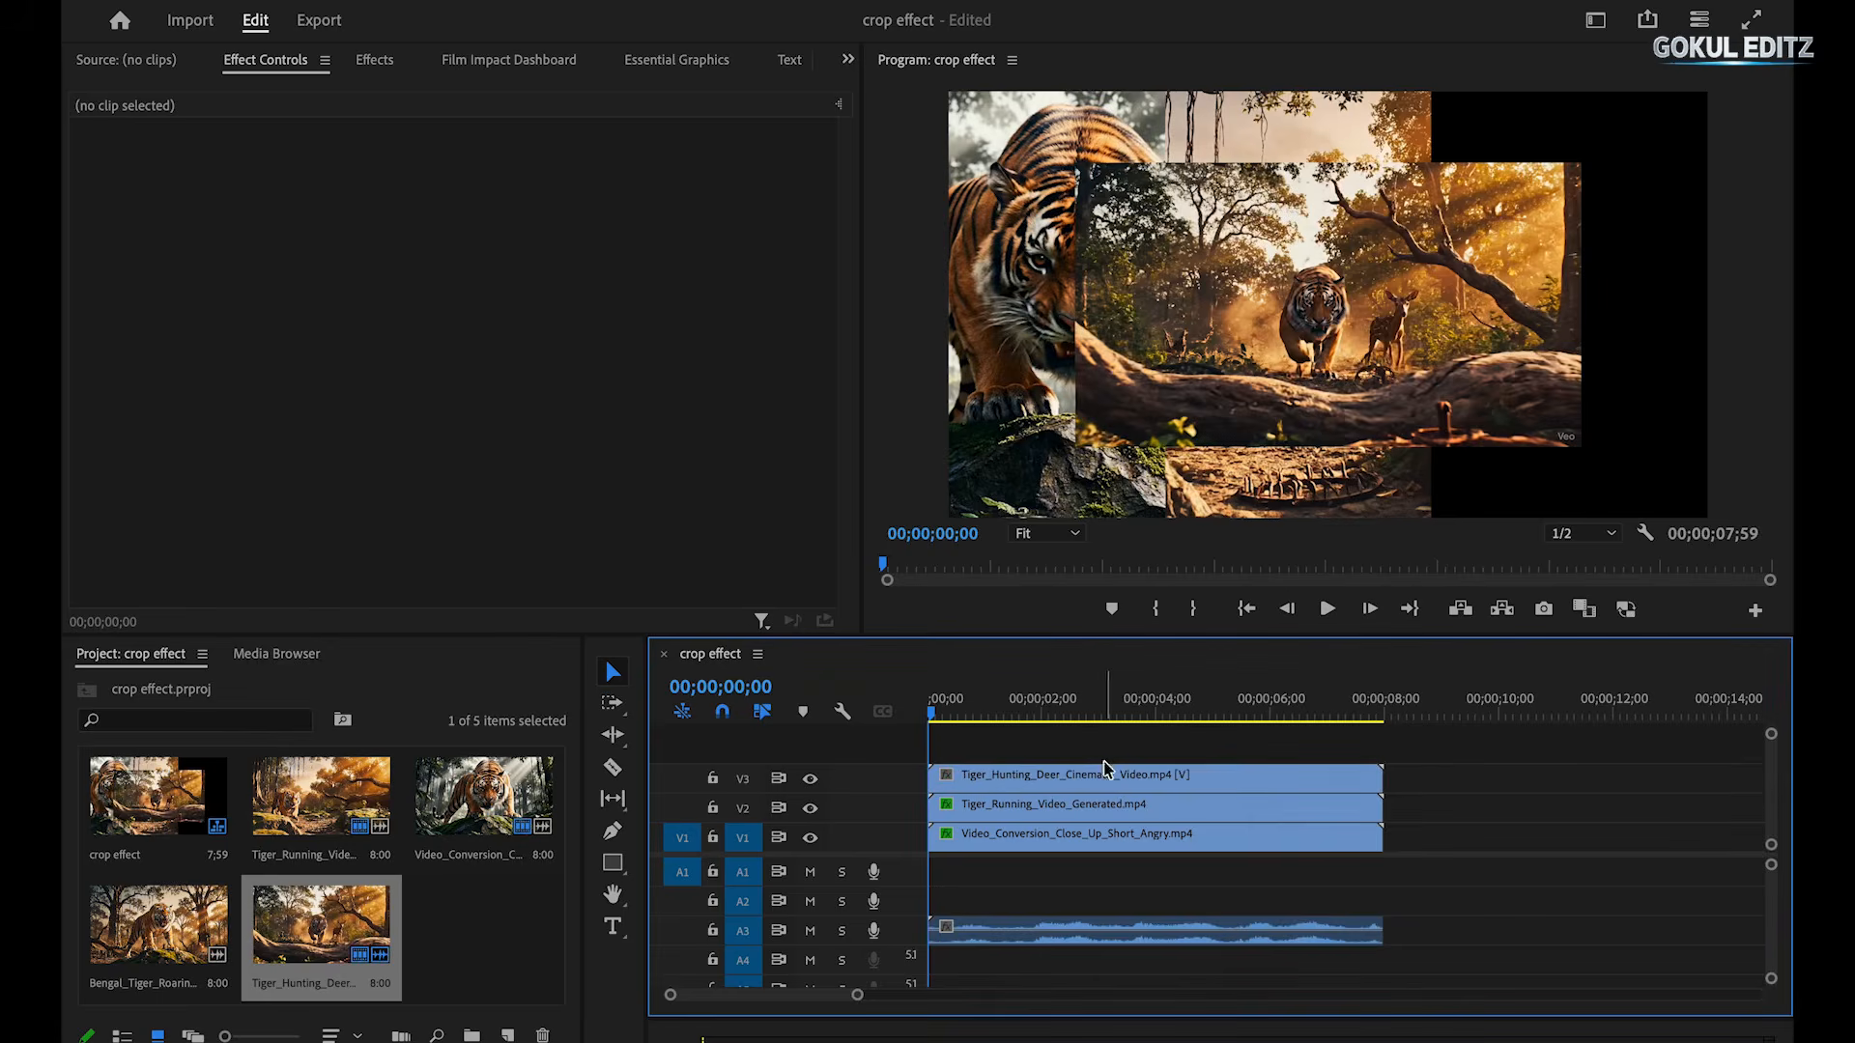
# Unlink the Tiger_Hunting_Deer_Cinematic_Video clip on V3 from its audio.
pyautogui.click(1064, 800)
pyautogui.click(1065, 780)
pyautogui.rightClick(1065, 780)
pyautogui.scroll(-5, 1199, 787)
pyautogui.click(1192, 745)
# Scale the Tiger_Hunting_Deer clip to the sequence with Set to Frame Size.
pyautogui.rightClick(1064, 776)
pyautogui.scroll(-5, 1159, 787)
pyautogui.click(1140, 786)
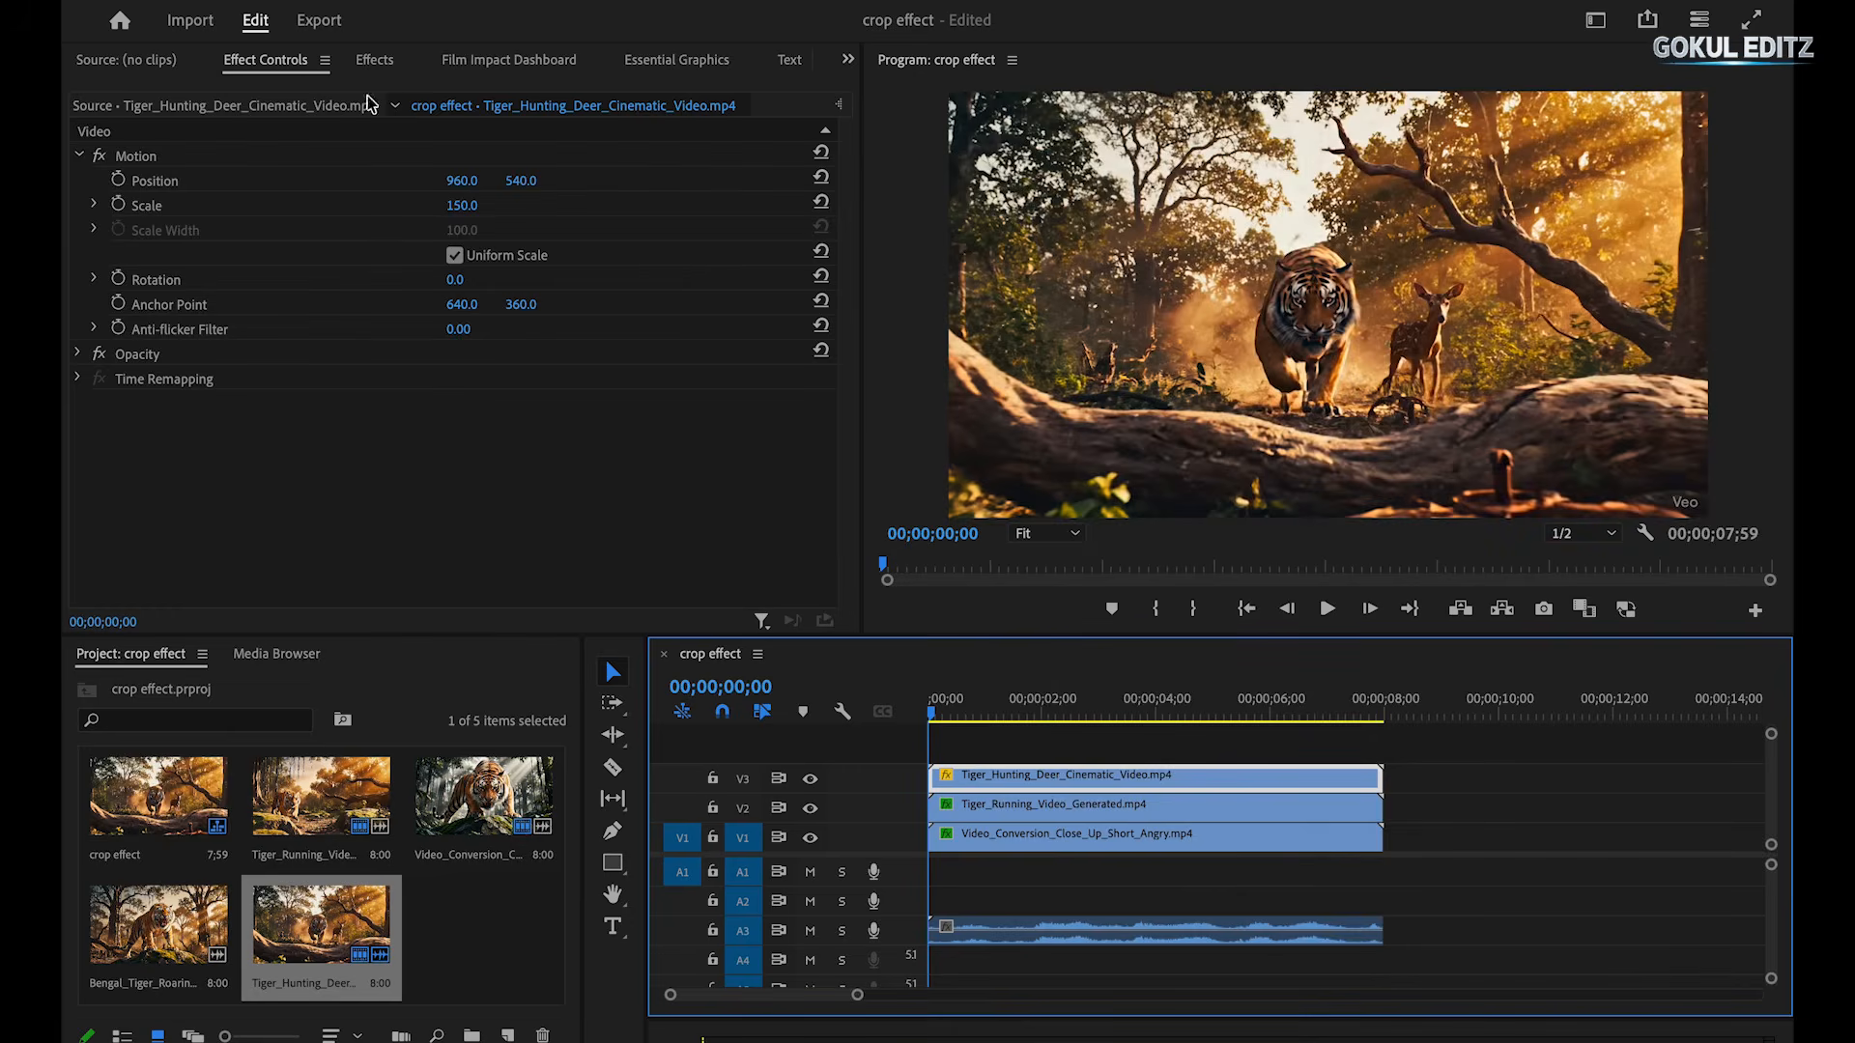
# Apply the Crop effect to the Tiger_Hunting_Deer clip and crop it 39% on the left and 28% on the right.
pyautogui.click(373, 60)
pyautogui.moveTo(203, 317); pyautogui.dragTo(1109, 775)
pyautogui.click(296, 63)
pyautogui.moveTo(447, 458); pyautogui.dragTo(497, 502)
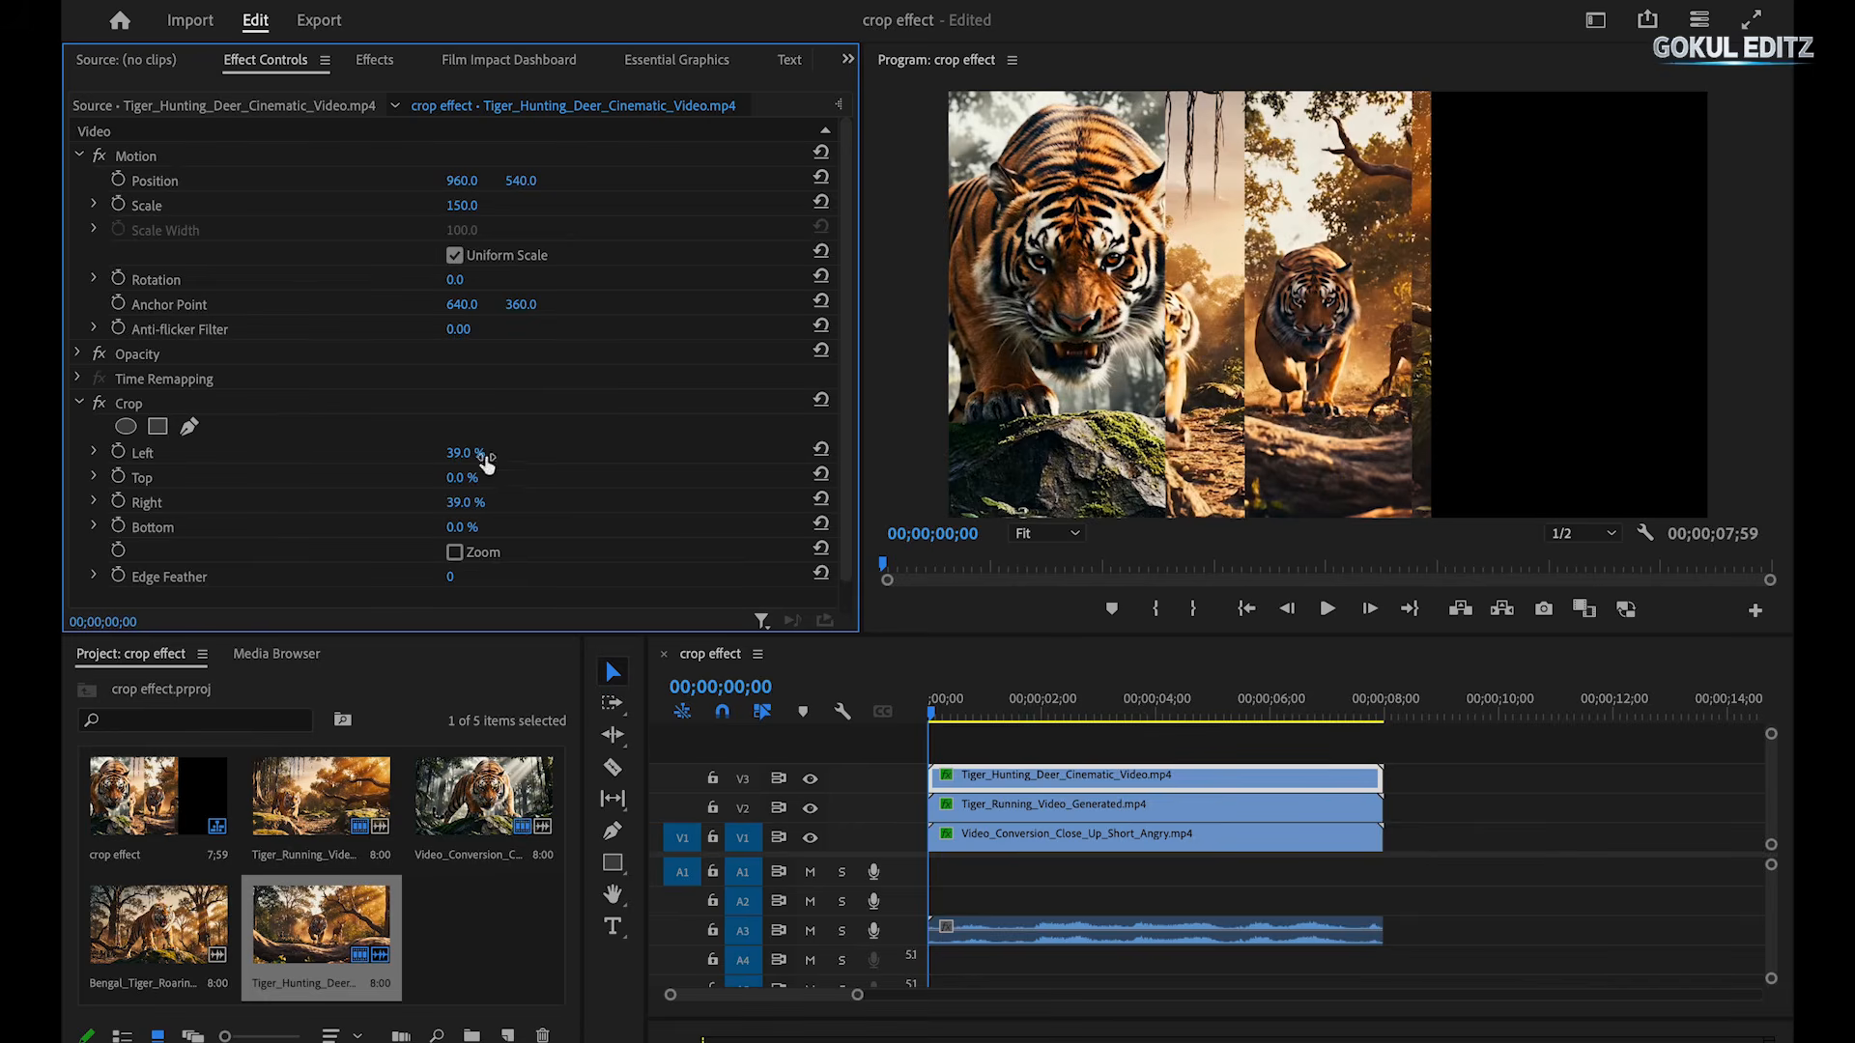
pyautogui.moveTo(457, 506); pyautogui.dragTo(437, 503)
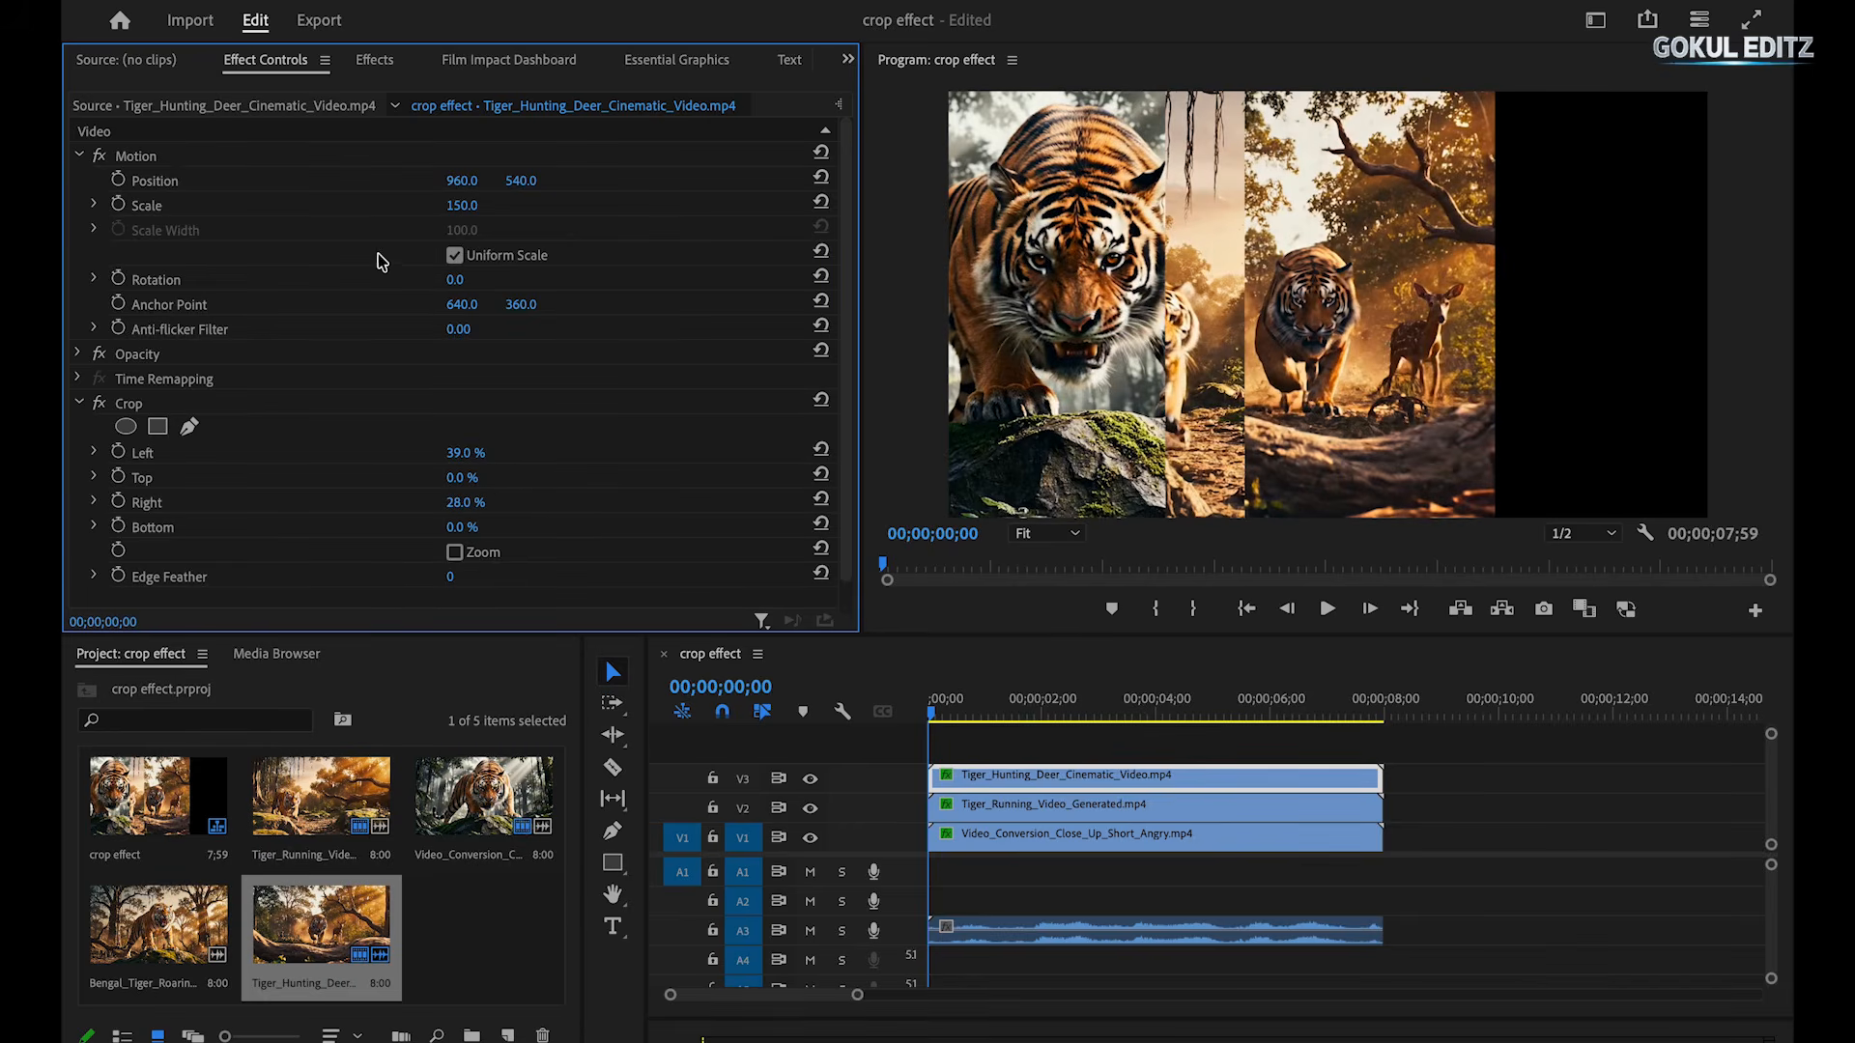
# Set the Tiger_Hunting_Deer clip's horizontal position to 1430 and its right crop to 20%, and play back the result.
pyautogui.moveTo(462, 181); pyautogui.dragTo(541, 181)
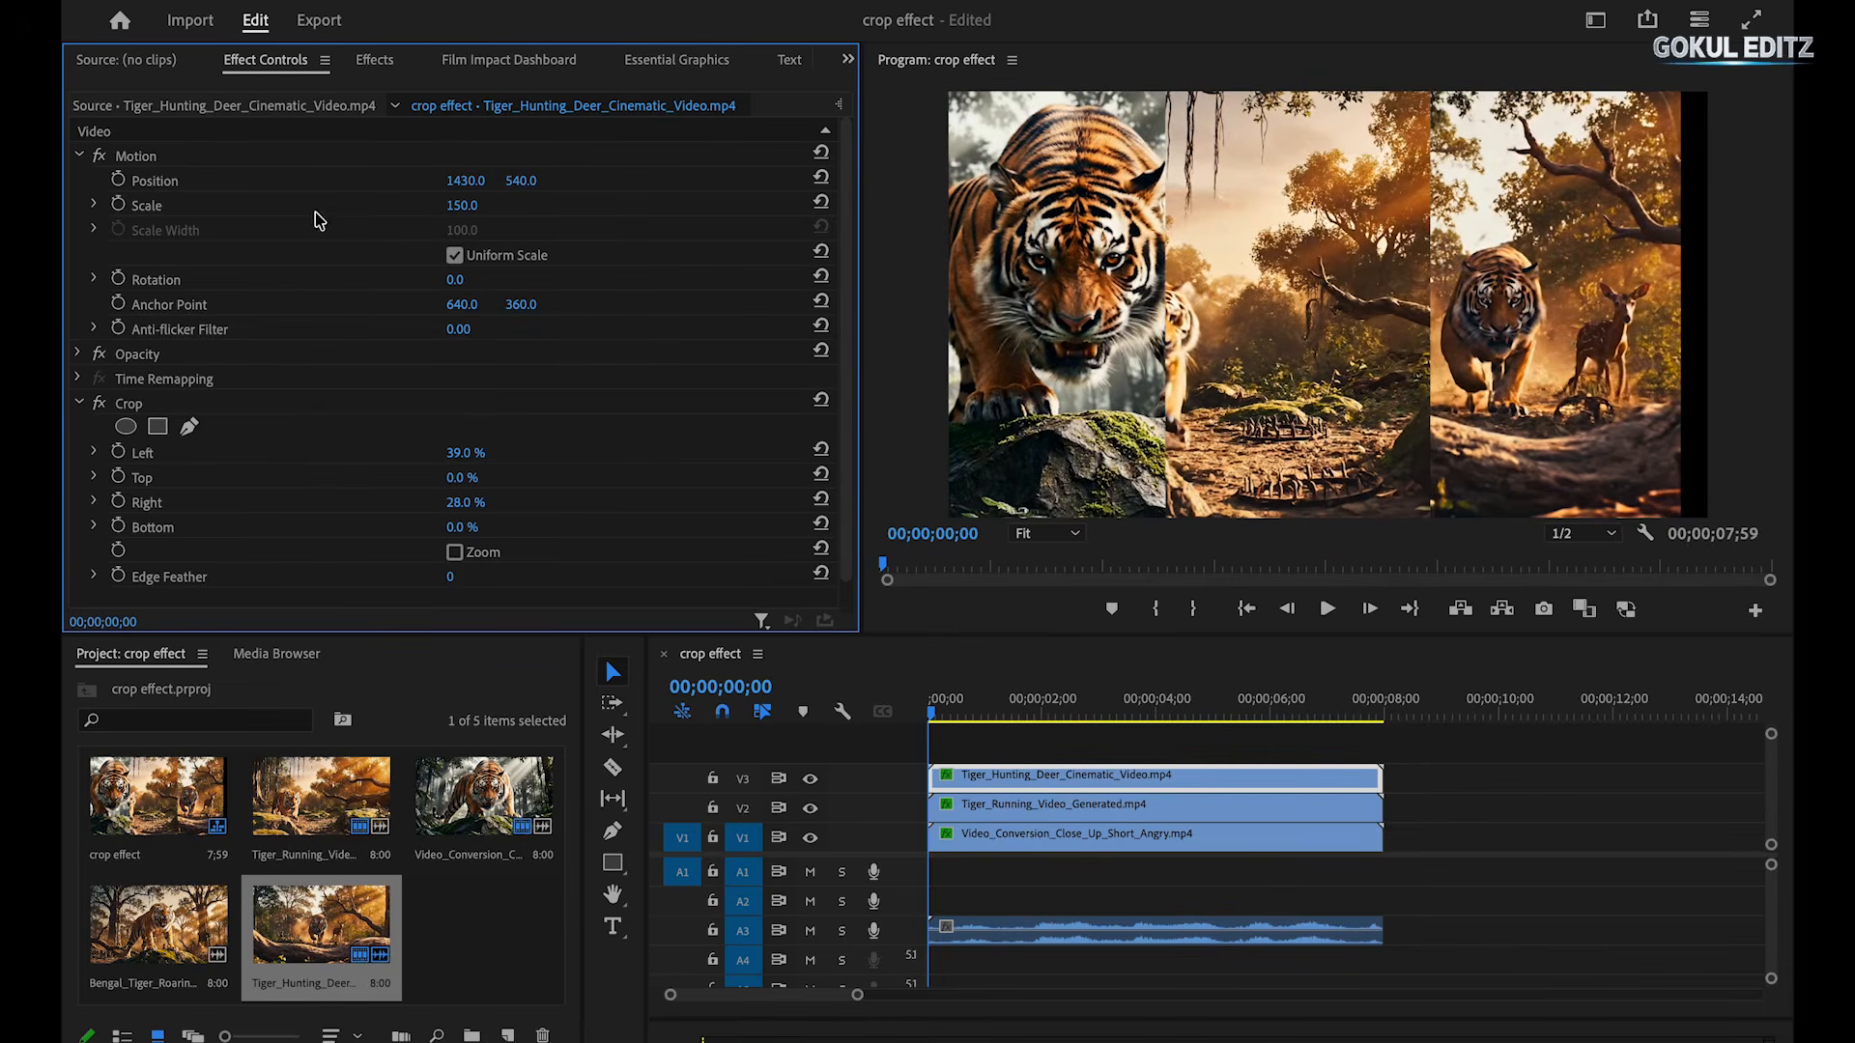
pyautogui.moveTo(463, 503); pyautogui.dragTo(480, 503)
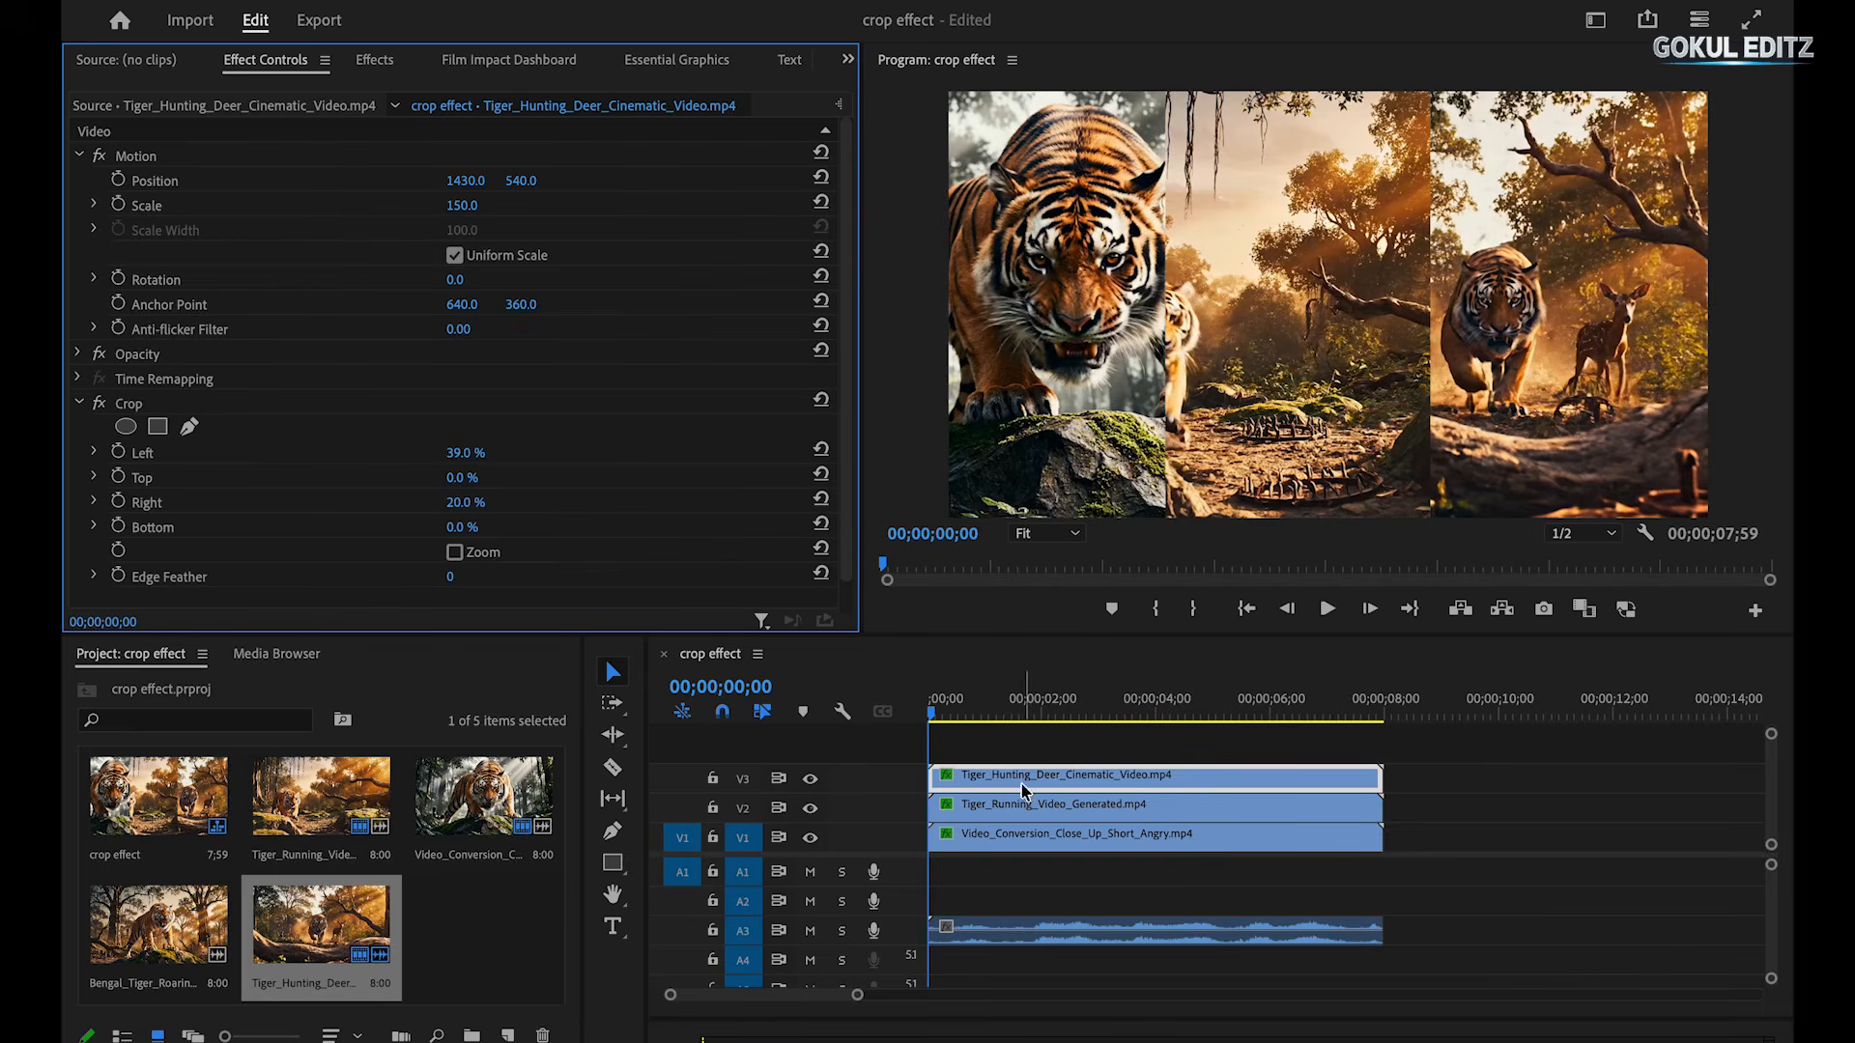
pyautogui.press('space')
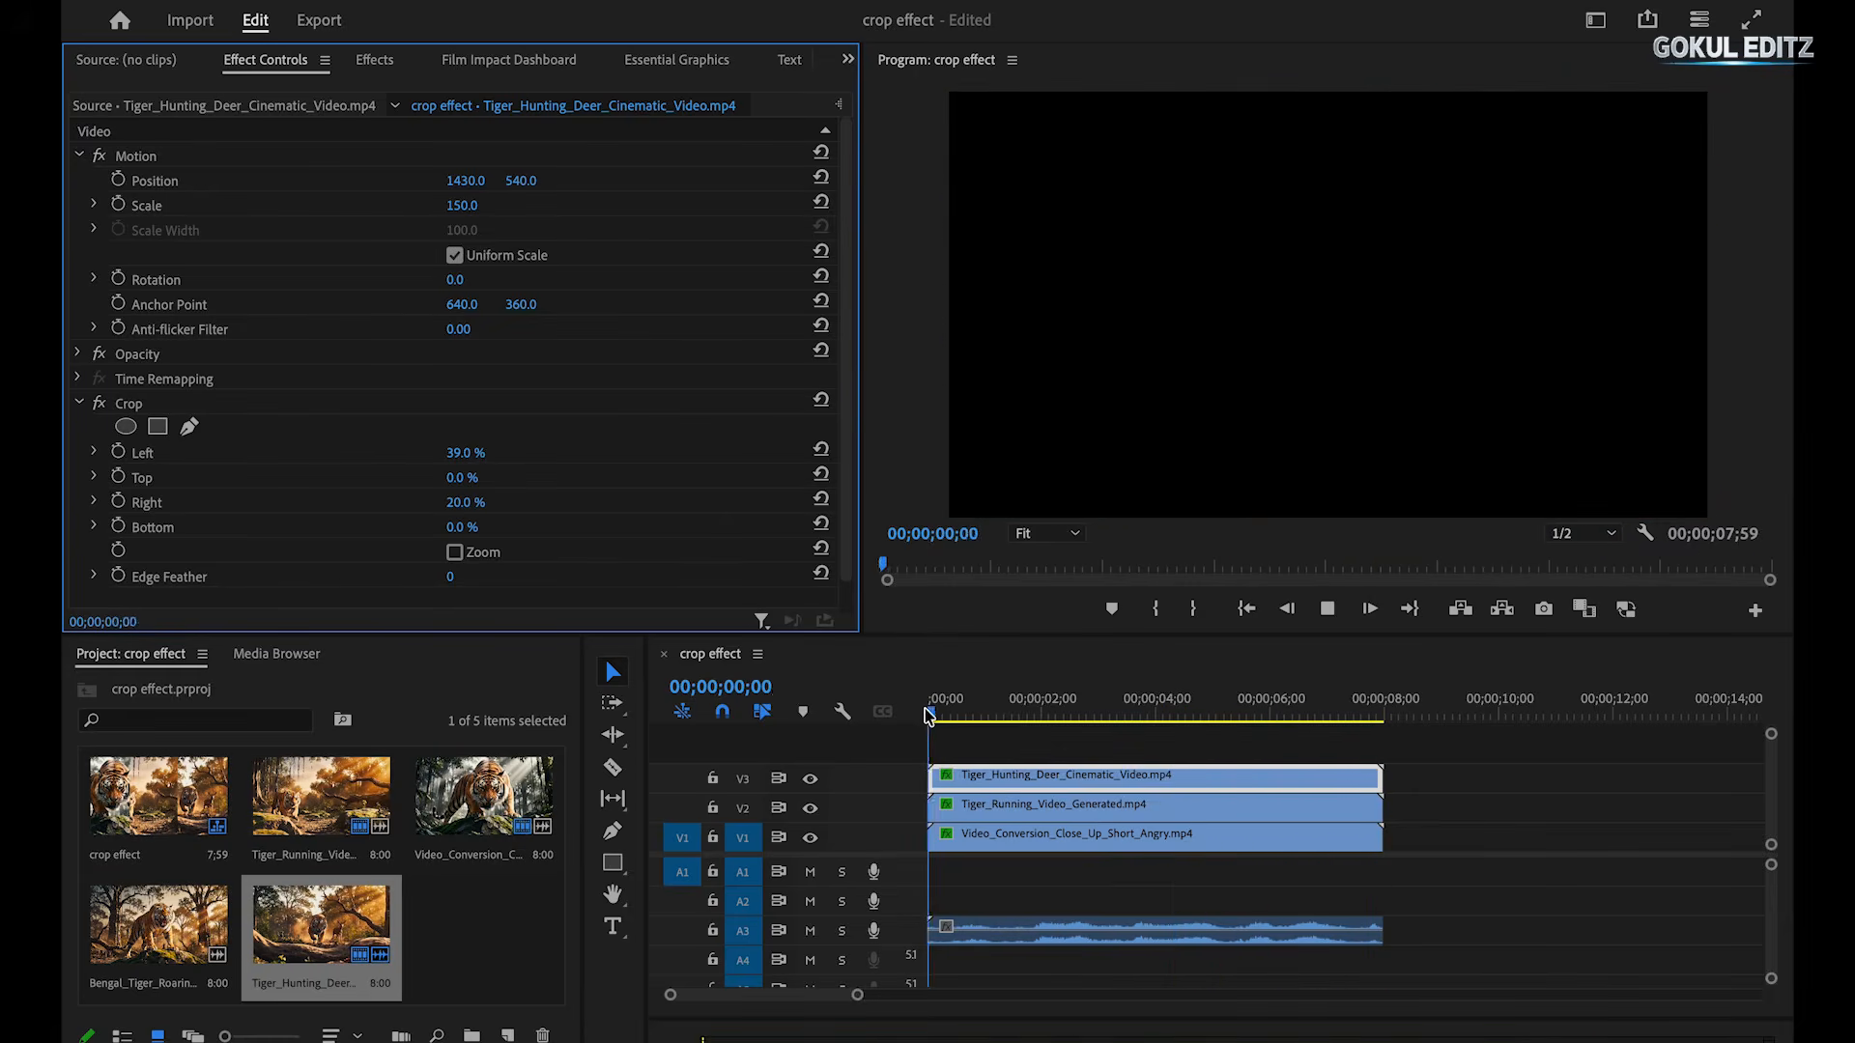
pyautogui.press('space')
pyautogui.moveTo(960, 712); pyautogui.dragTo(931, 715)
# Create a white (FFFFFF) 1920 x 1080 color matte at 59.94 fps named Color Matte.
pyautogui.click(507, 1036)
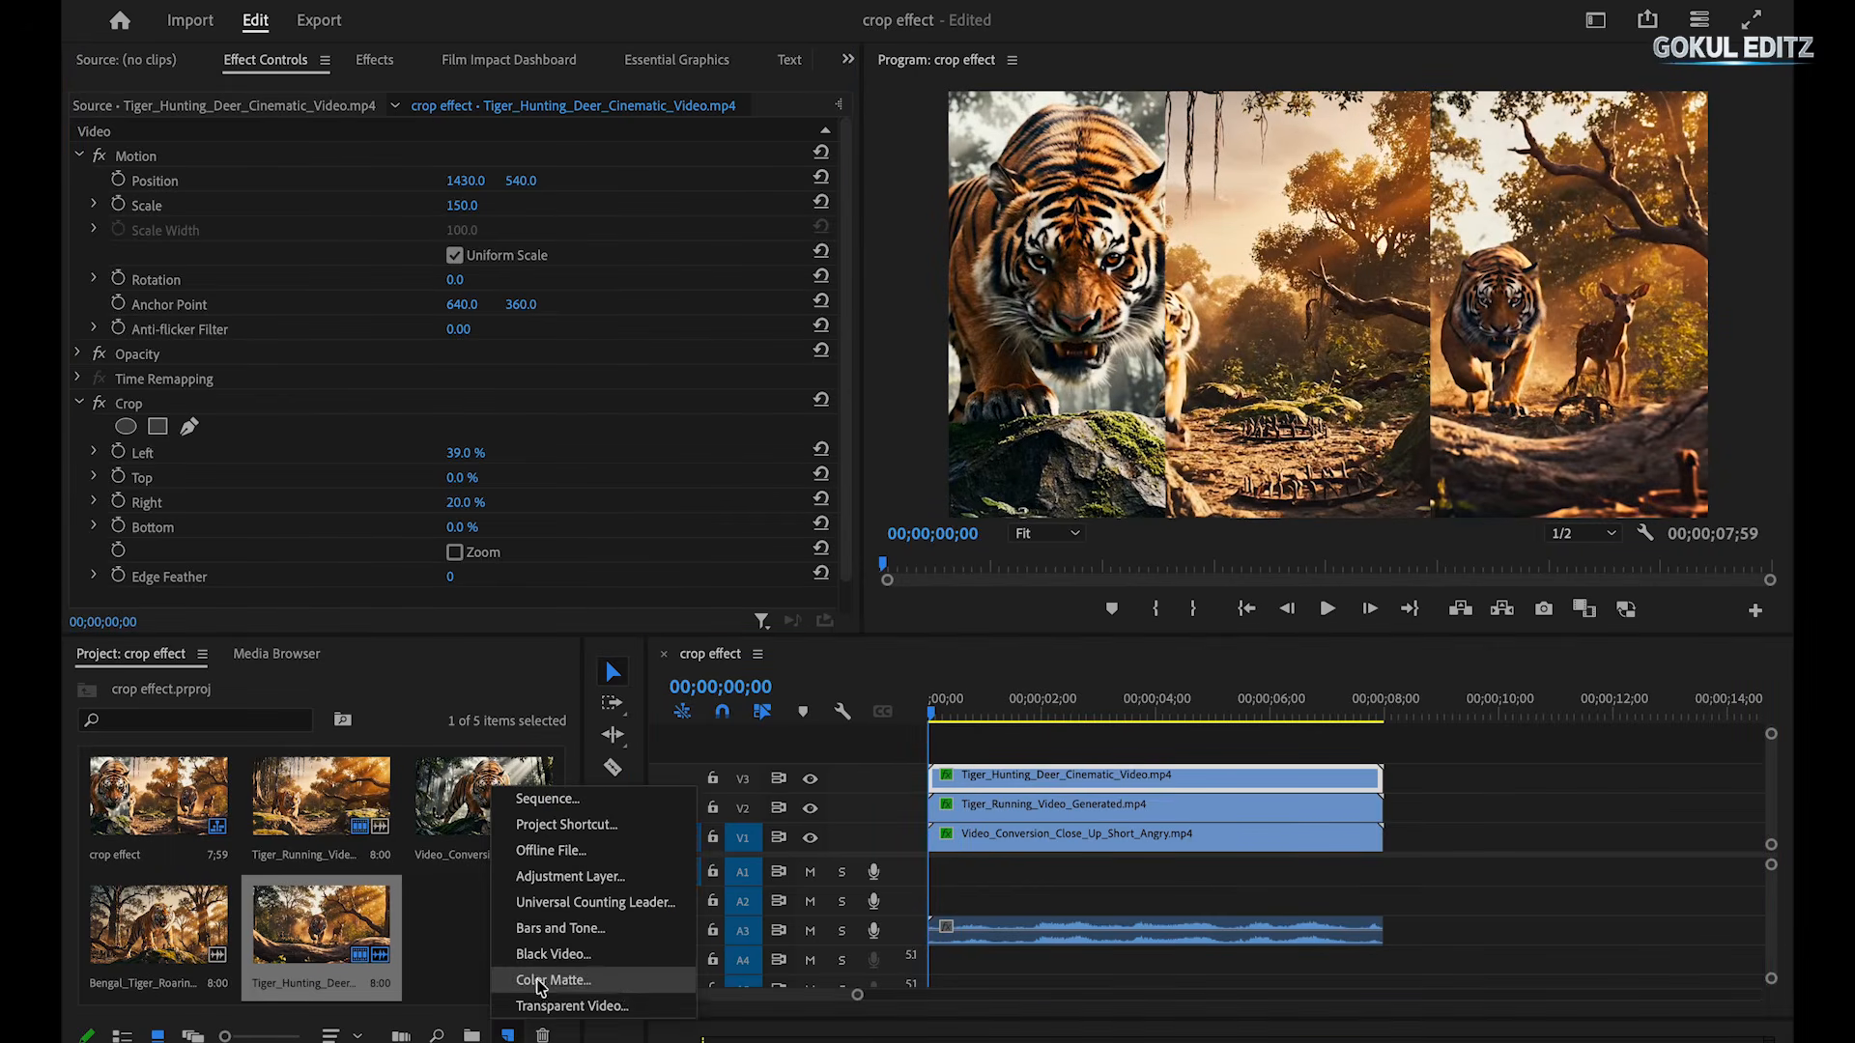
pyautogui.click(565, 977)
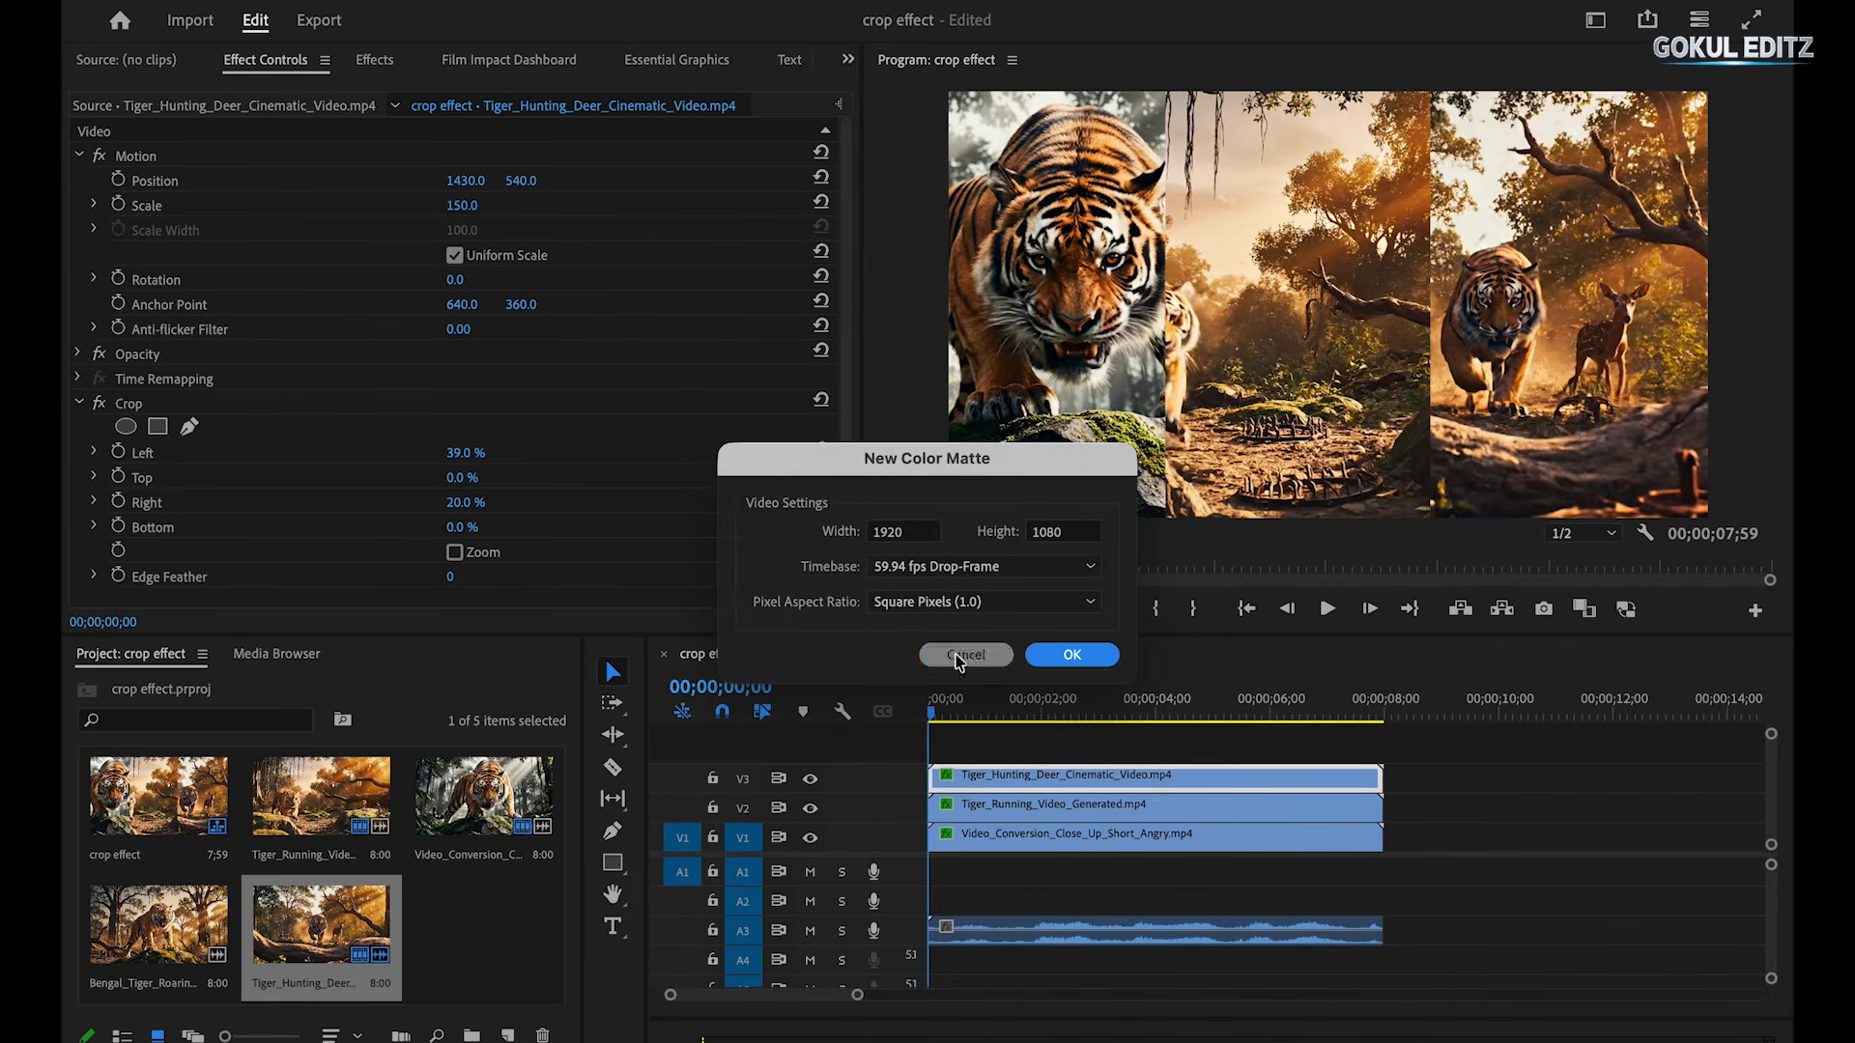
pyautogui.click(1070, 654)
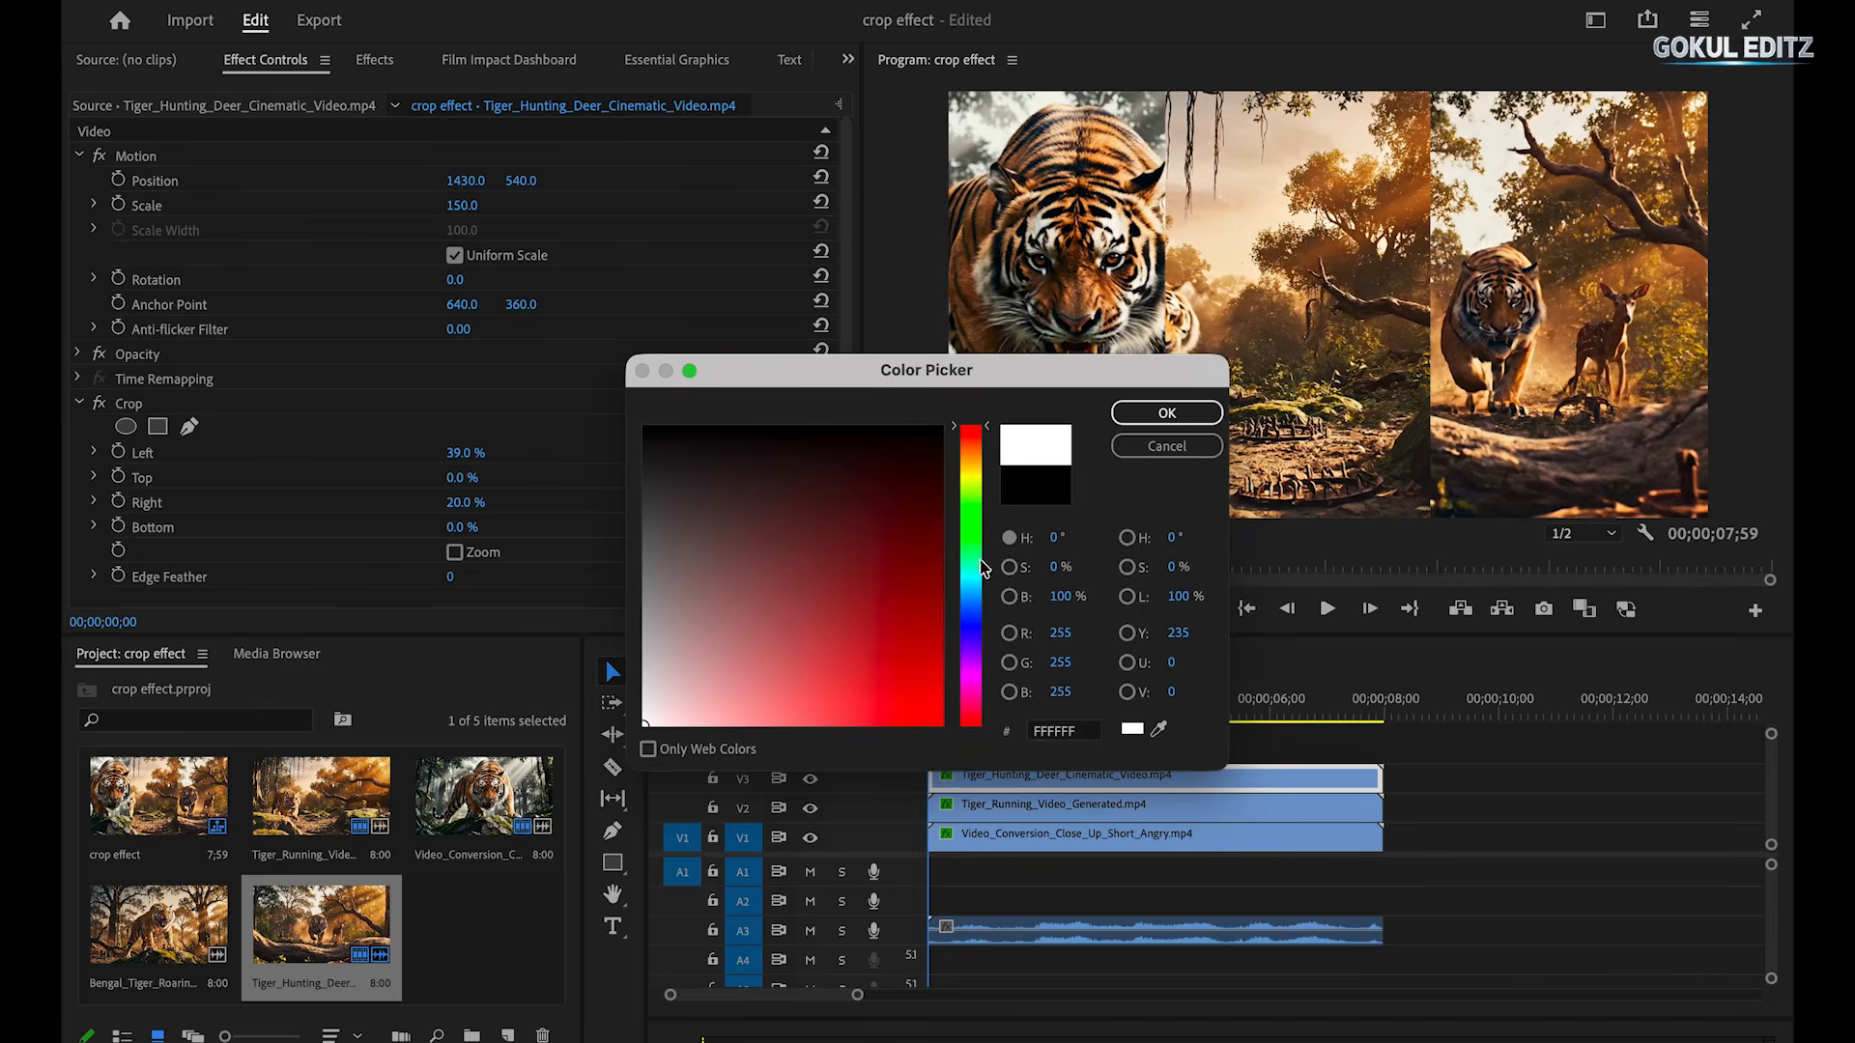
pyautogui.click(1168, 412)
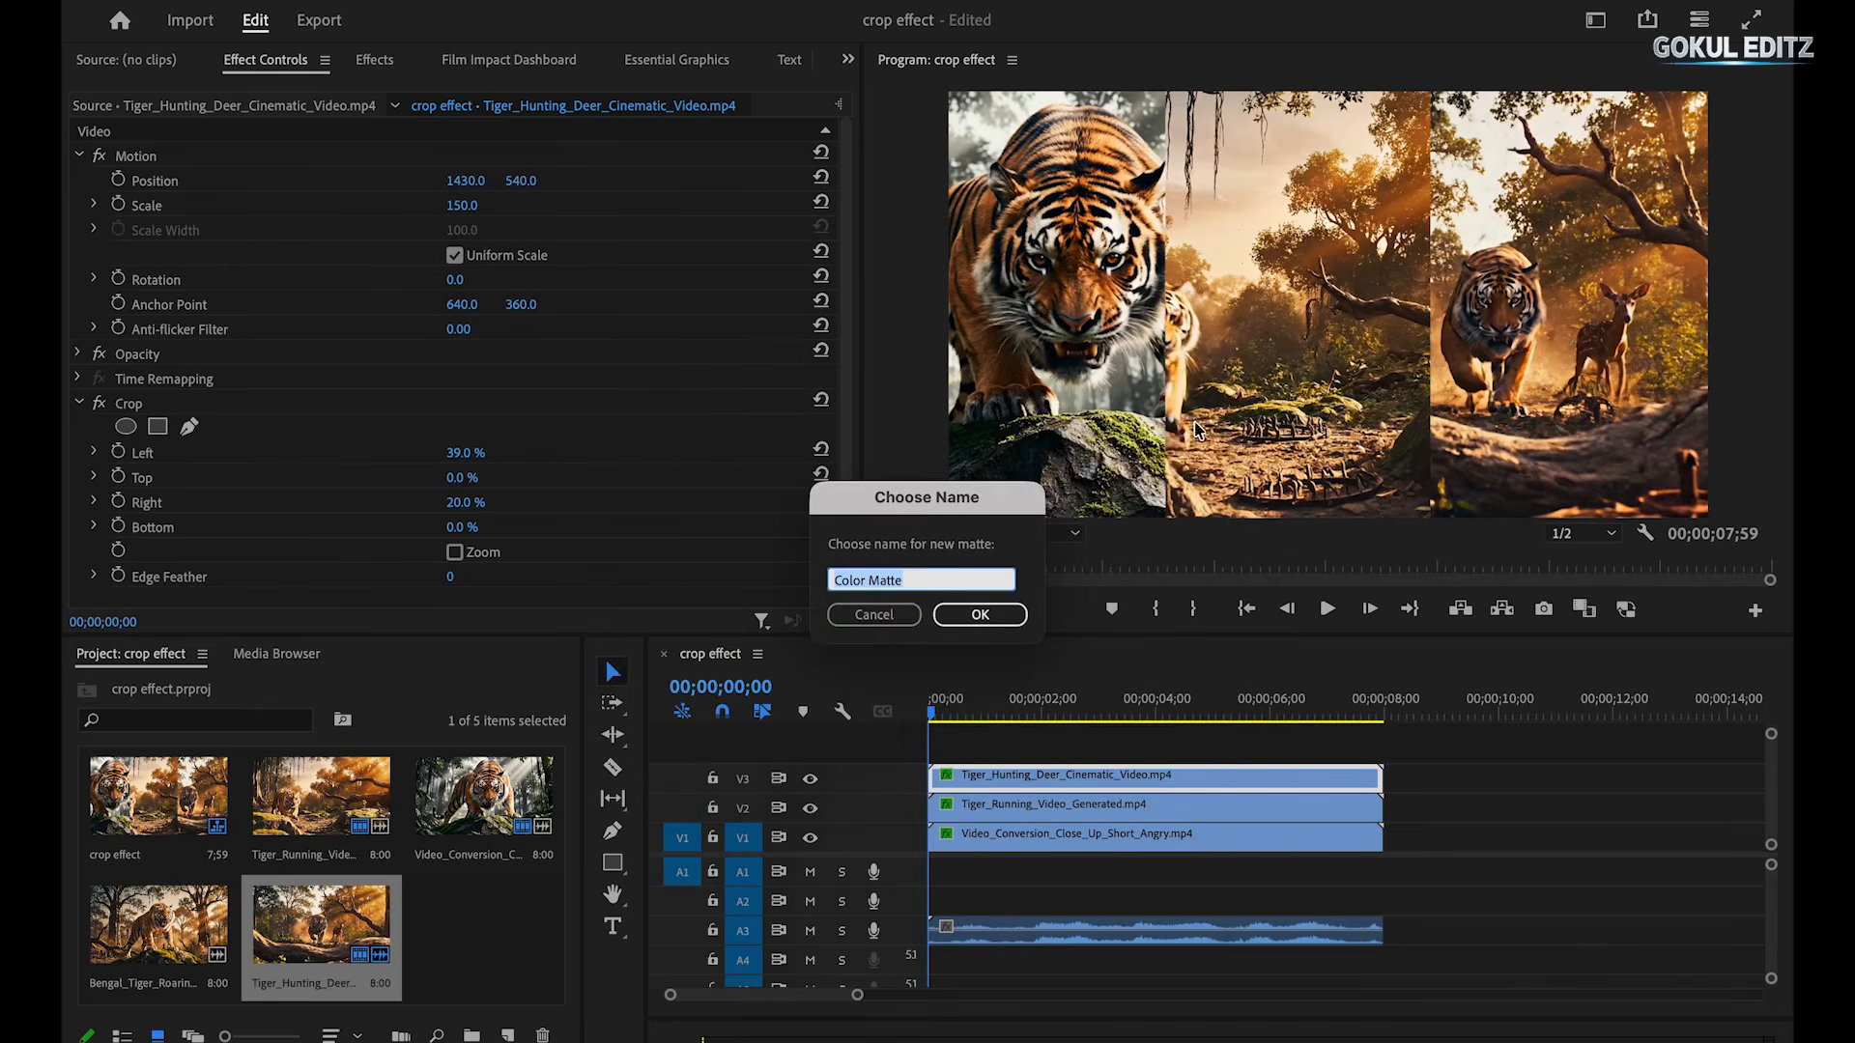
pyautogui.click(974, 612)
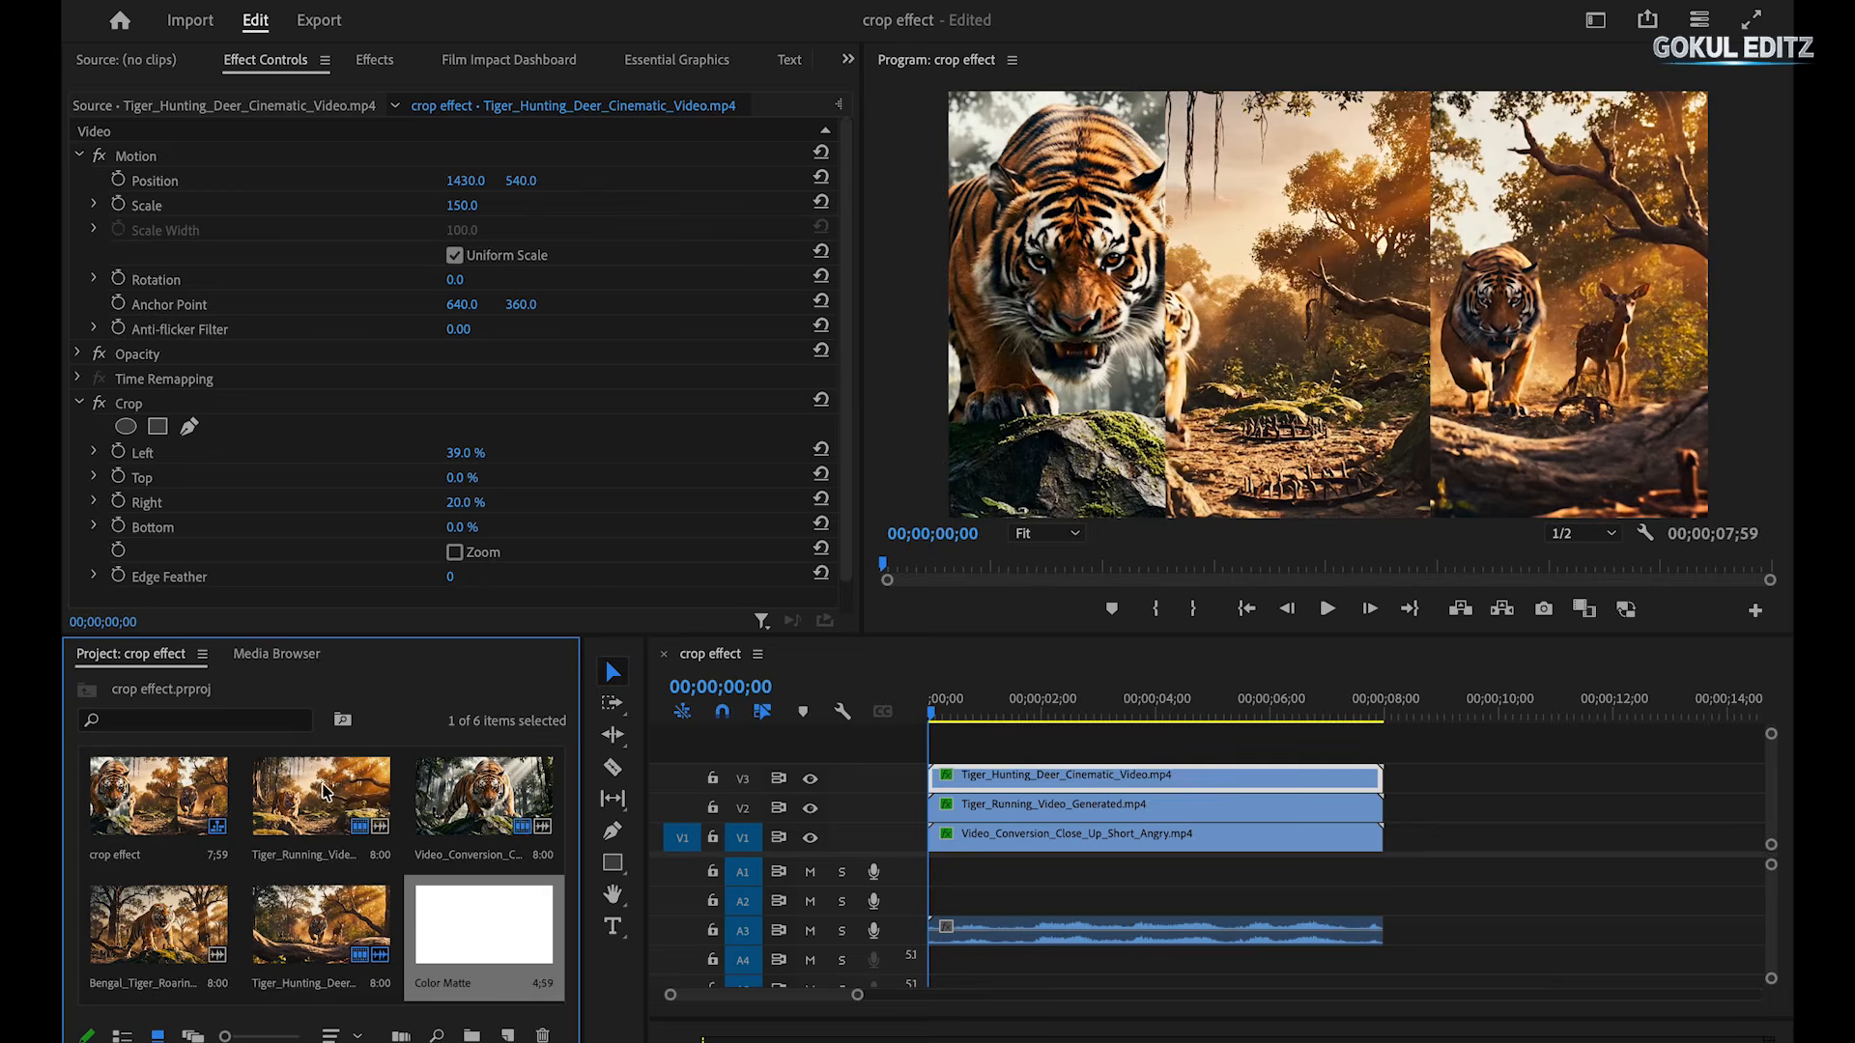
pyautogui.doubleClick(502, 939)
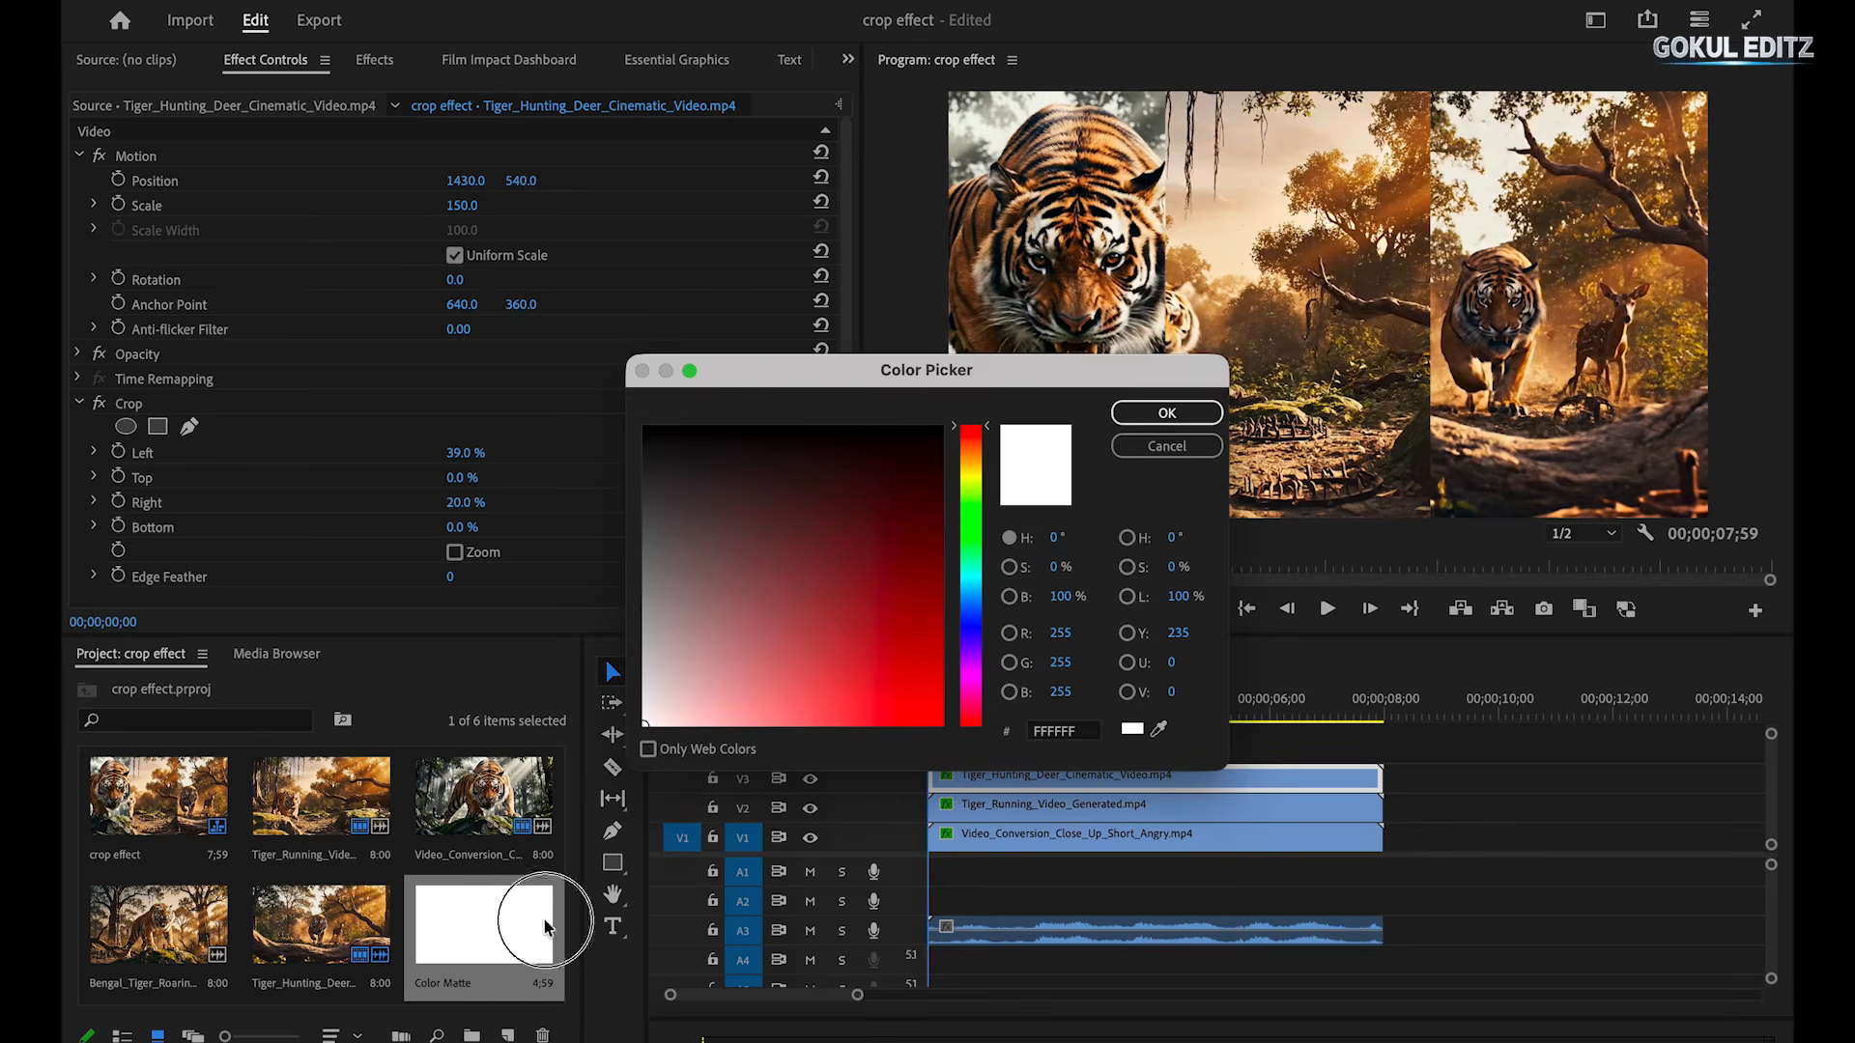
pyautogui.click(1172, 412)
# Place the Color Matte on V4 at the sequence start, disable Uniform Scale and set its scale height to 1.
pyautogui.moveTo(507, 939); pyautogui.dragTo(942, 746)
pyautogui.click(454, 254)
pyautogui.moveTo(458, 206)
pyautogui.mouseDown()
pyautogui.moveTo(375, 206)
pyautogui.moveTo(480, 206)
pyautogui.mouseUp()
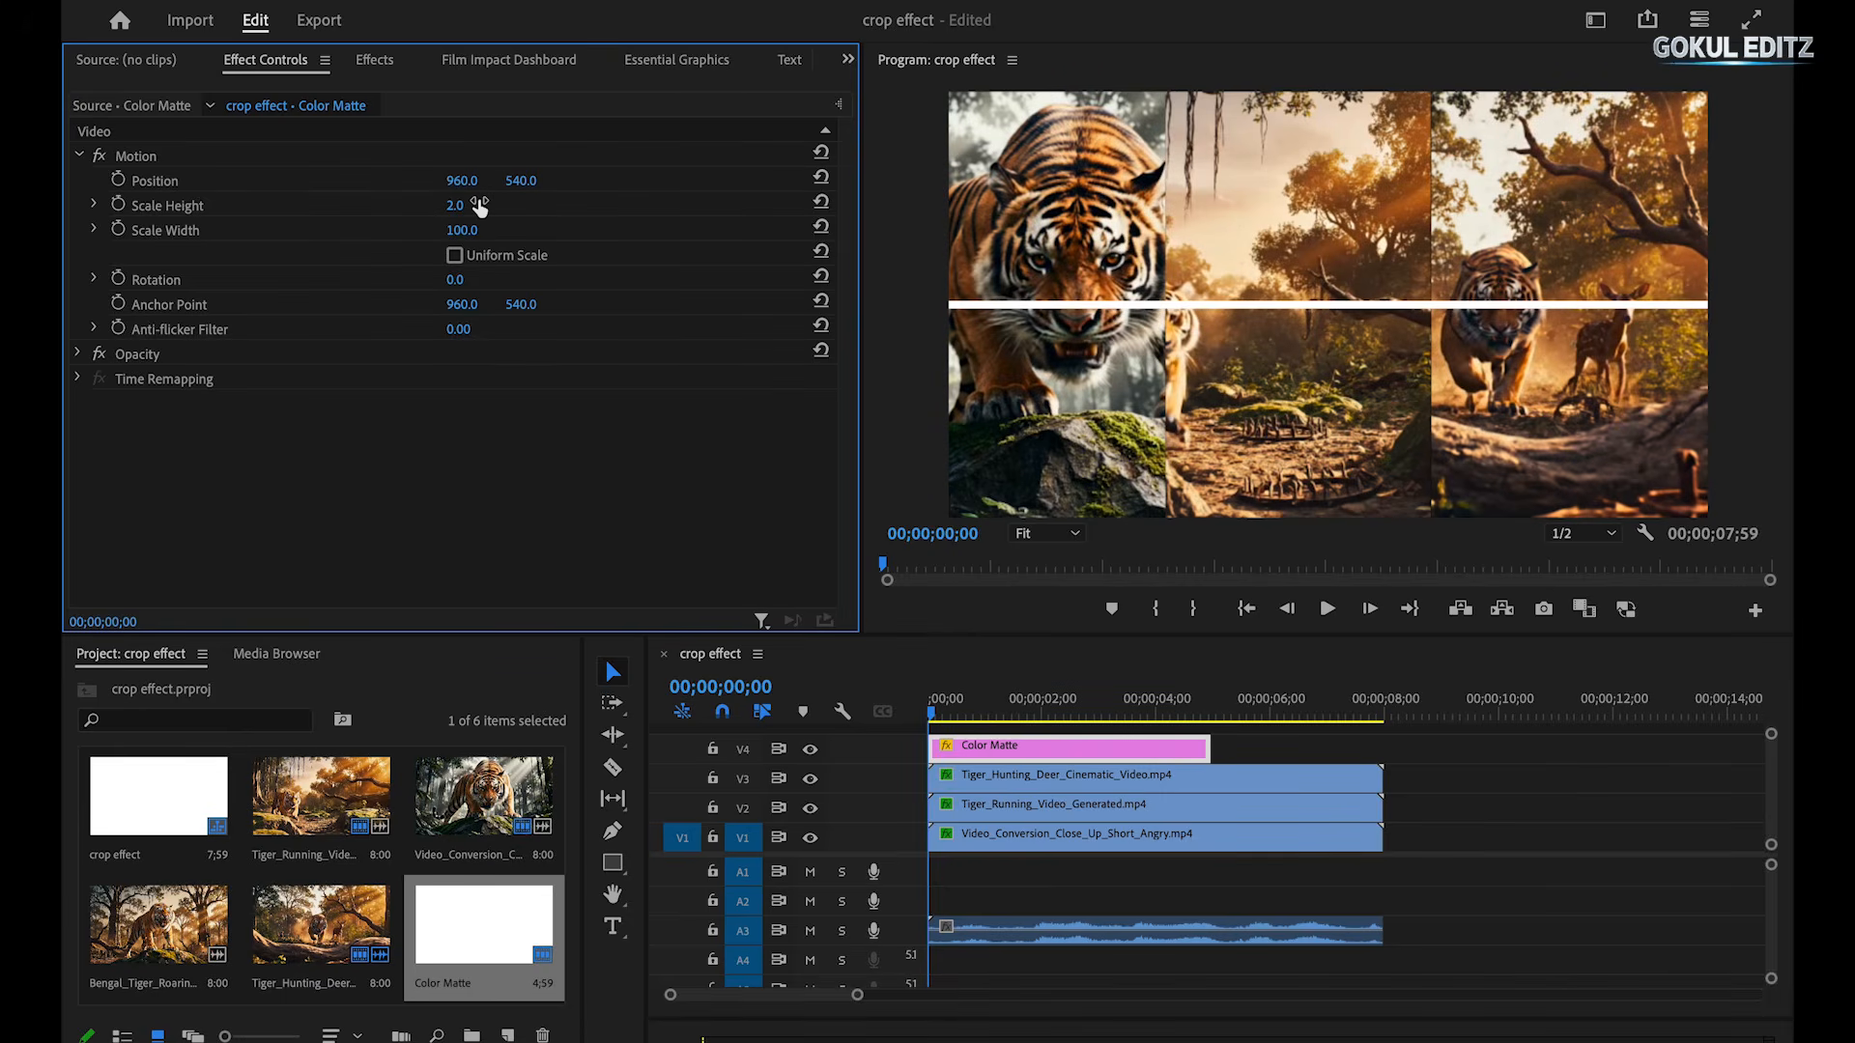
pyautogui.click(454, 204)
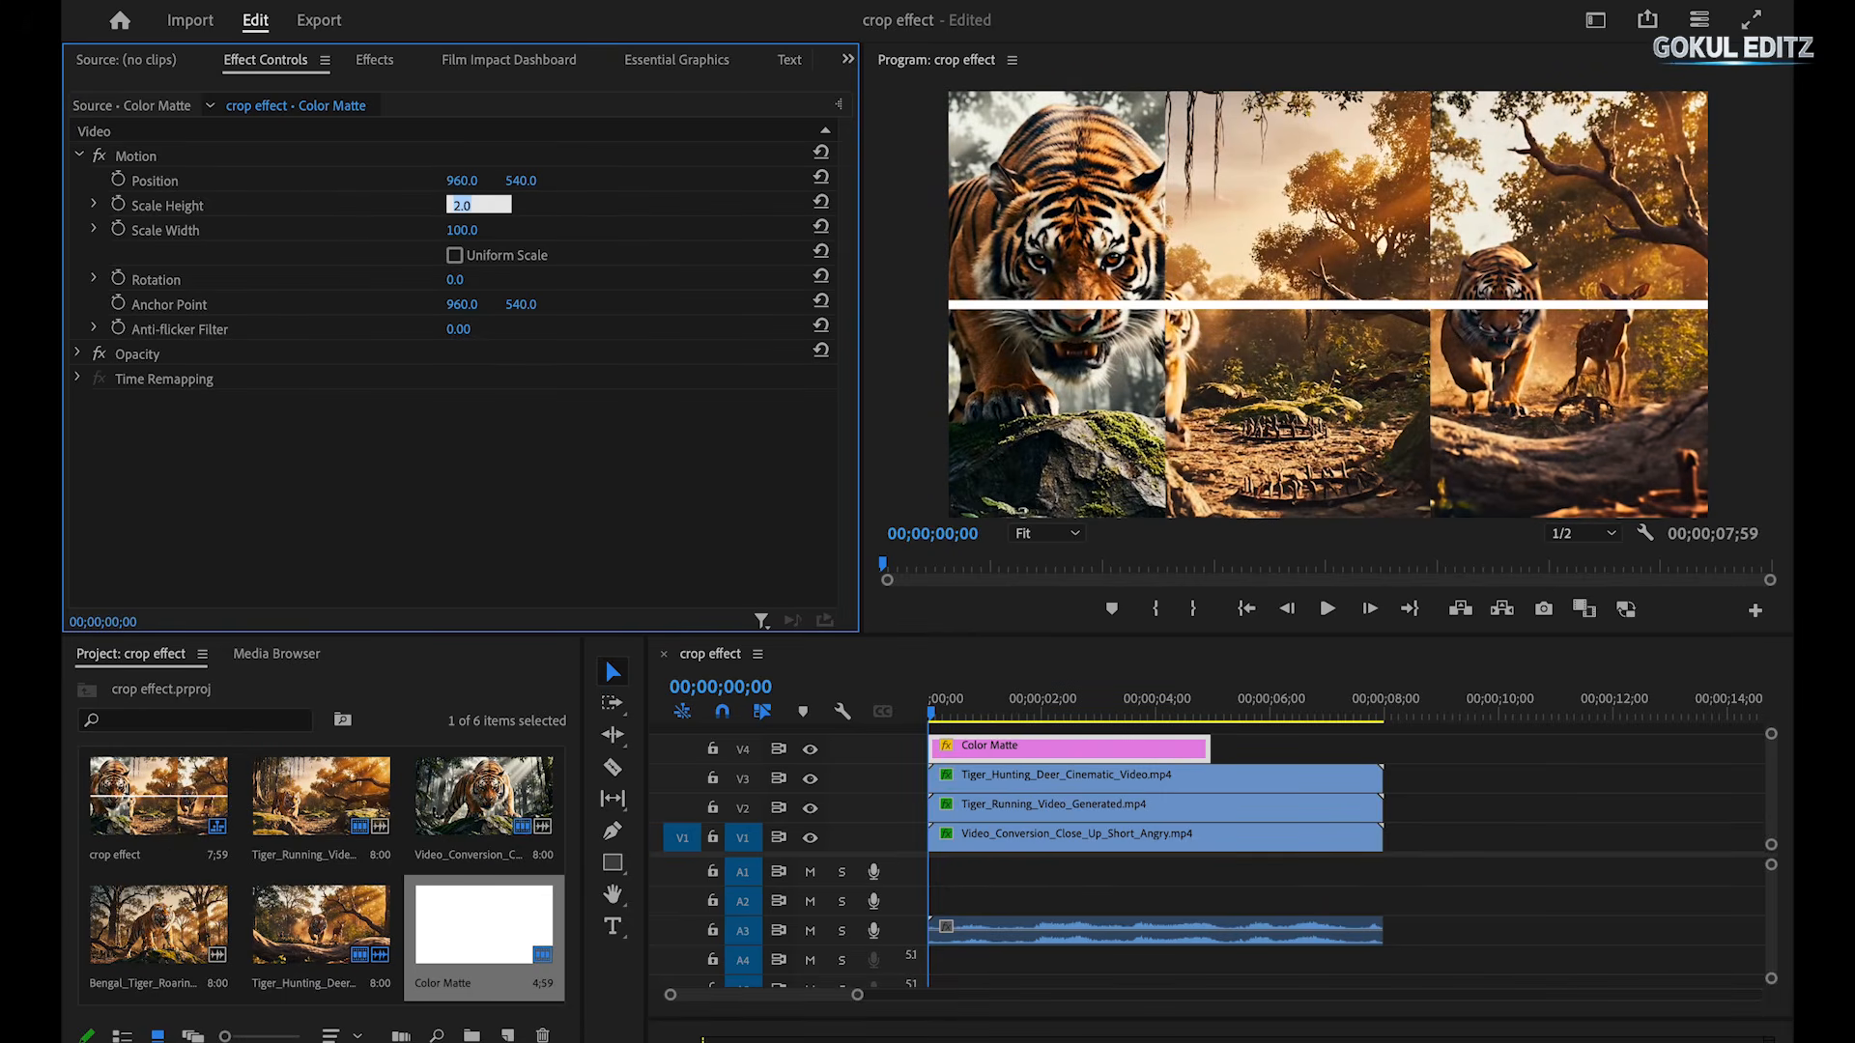
pyautogui.write('1')
pyautogui.press('Return')
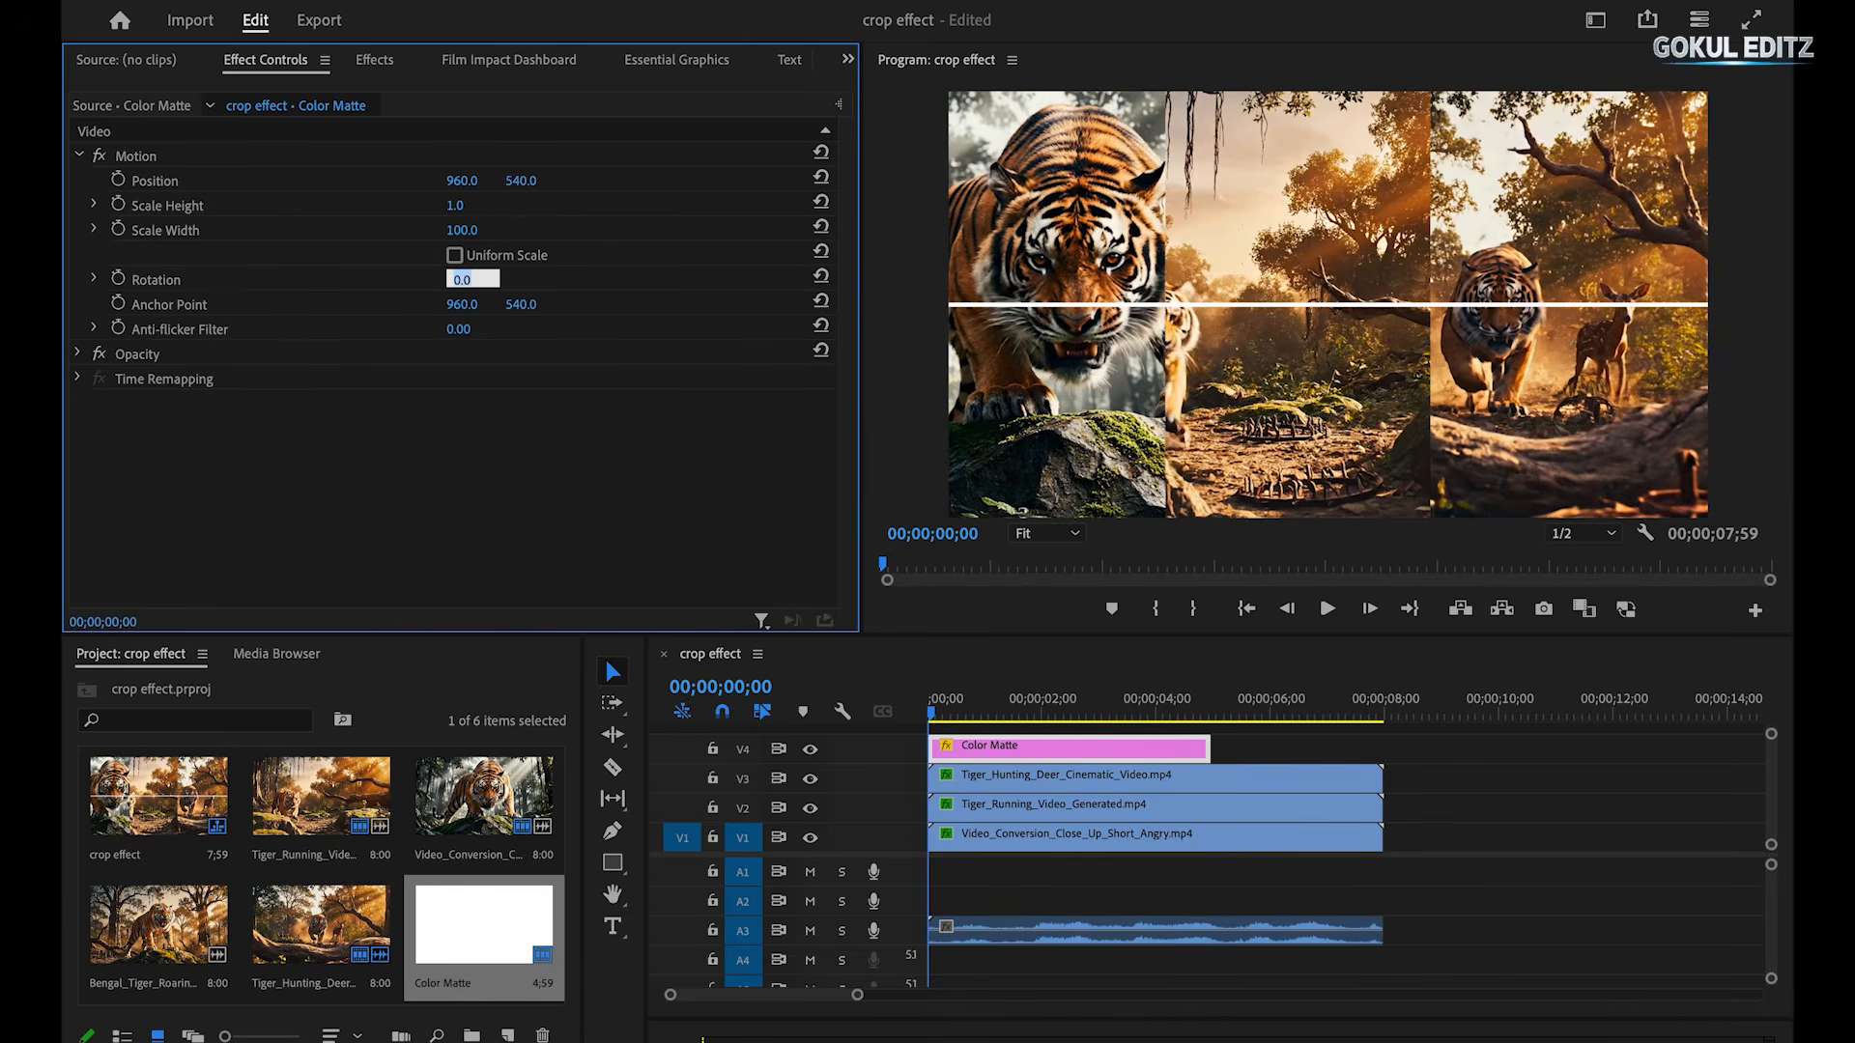
# Rotate the matte line 90° and set its horizontal position to 546, on the border between the first two clips.
pyautogui.press('Return')
pyautogui.moveTo(465, 180)
pyautogui.mouseDown()
pyautogui.moveTo(62, 180)
pyautogui.moveTo(468, 180)
pyautogui.mouseUp()
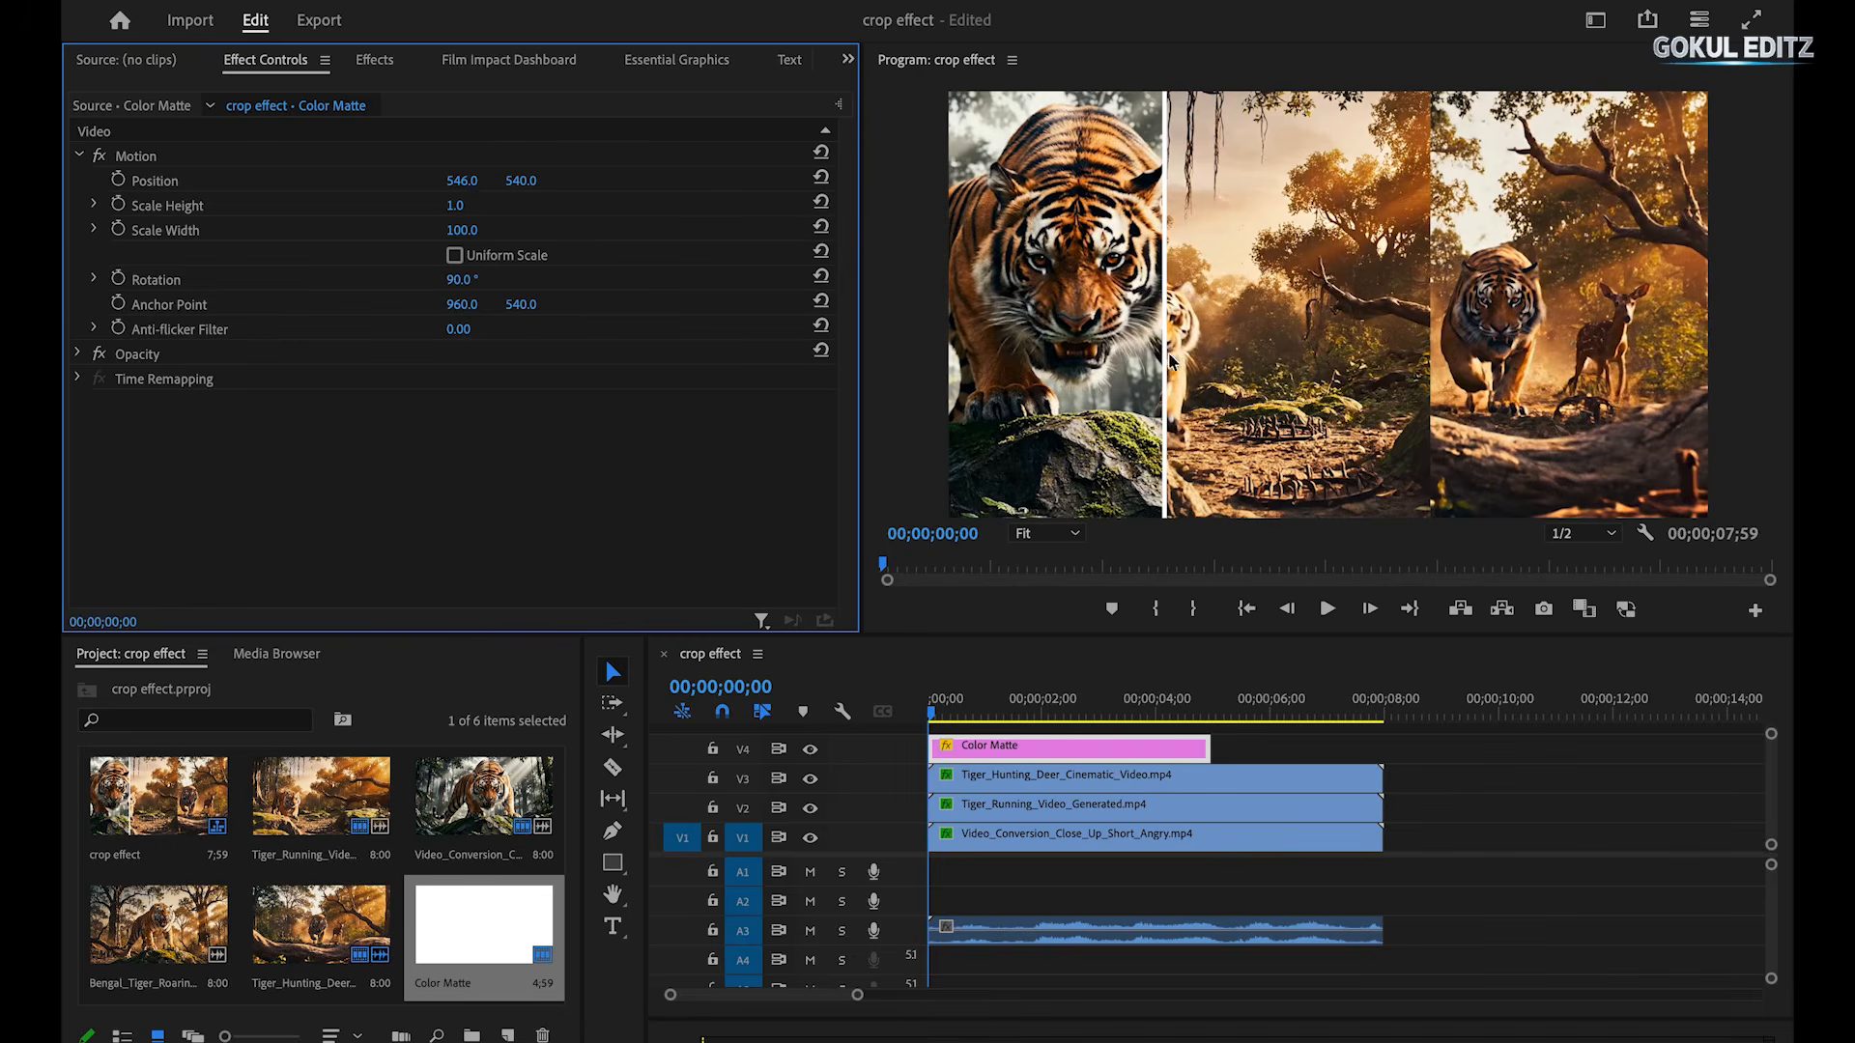
# Duplicate the matte line onto V5 and set the copy's horizontal position to 1223, between the second and third clips.
pyautogui.click(1086, 734)
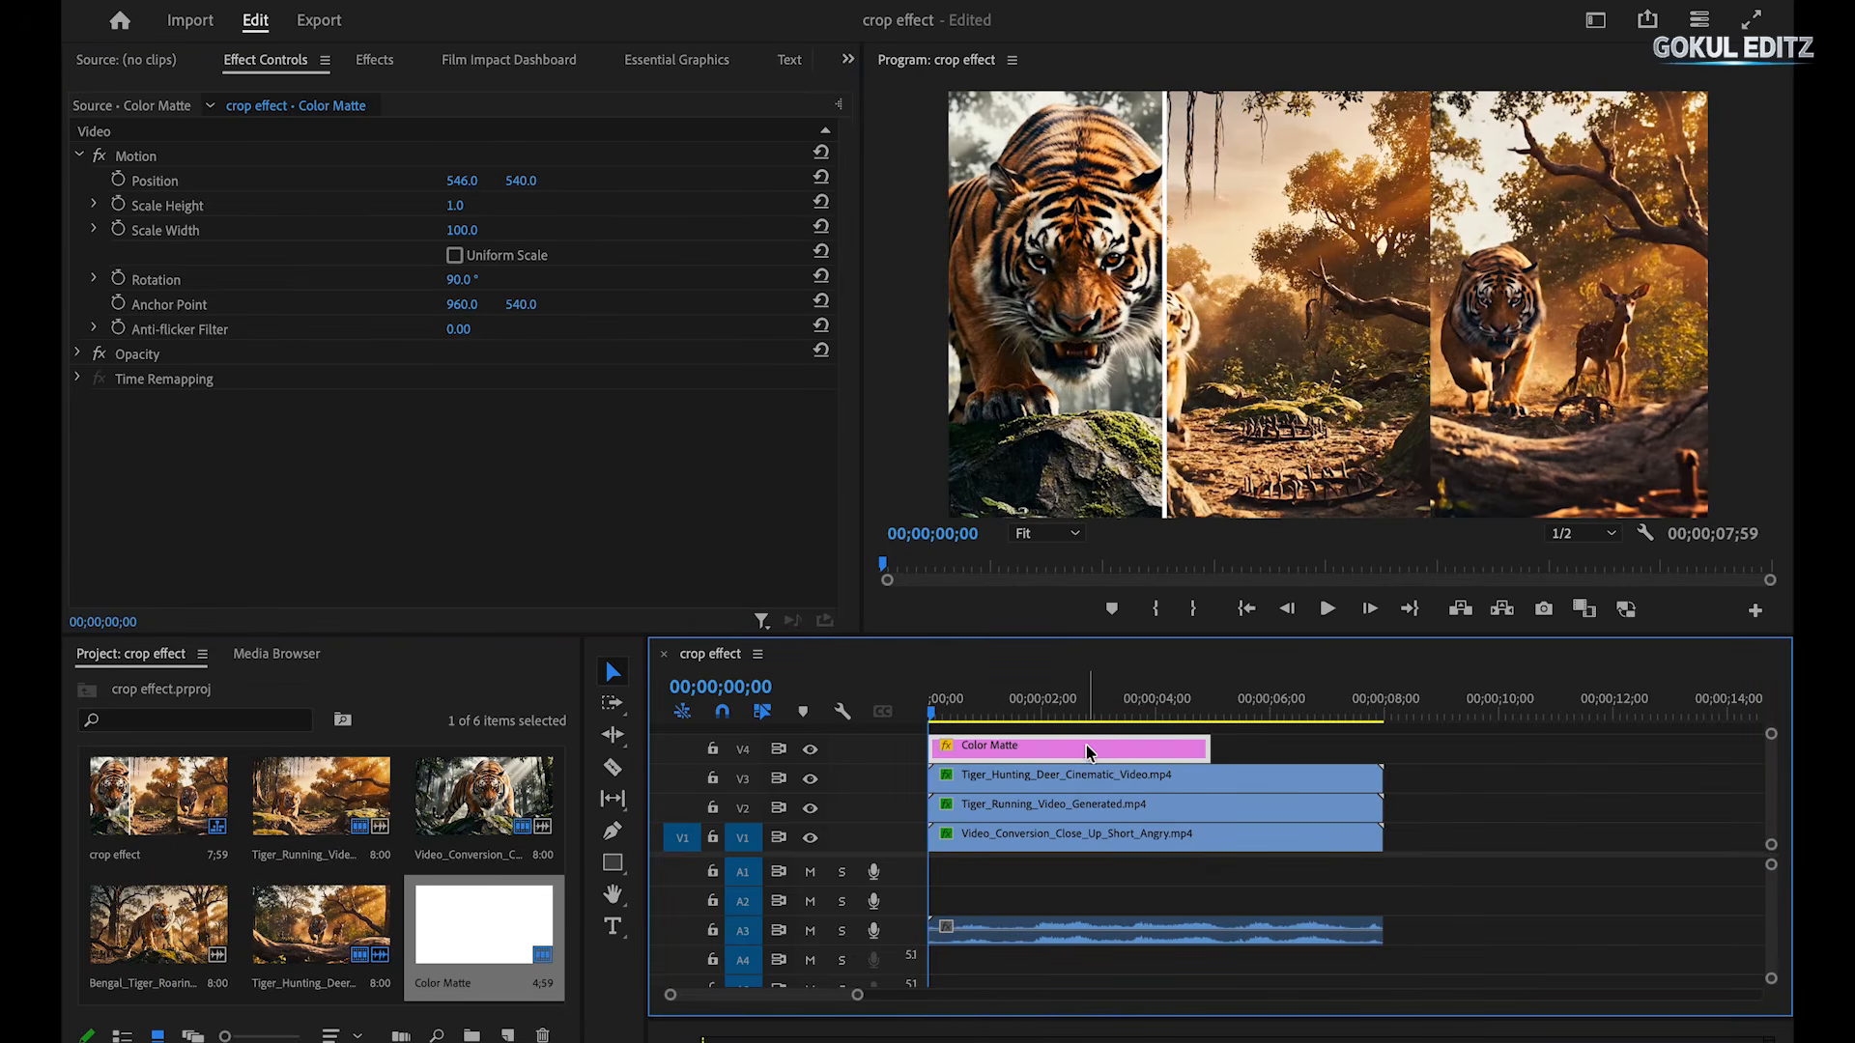
pyautogui.moveTo(1086, 745); pyautogui.dragTo(1091, 730)
pyautogui.click(1103, 746)
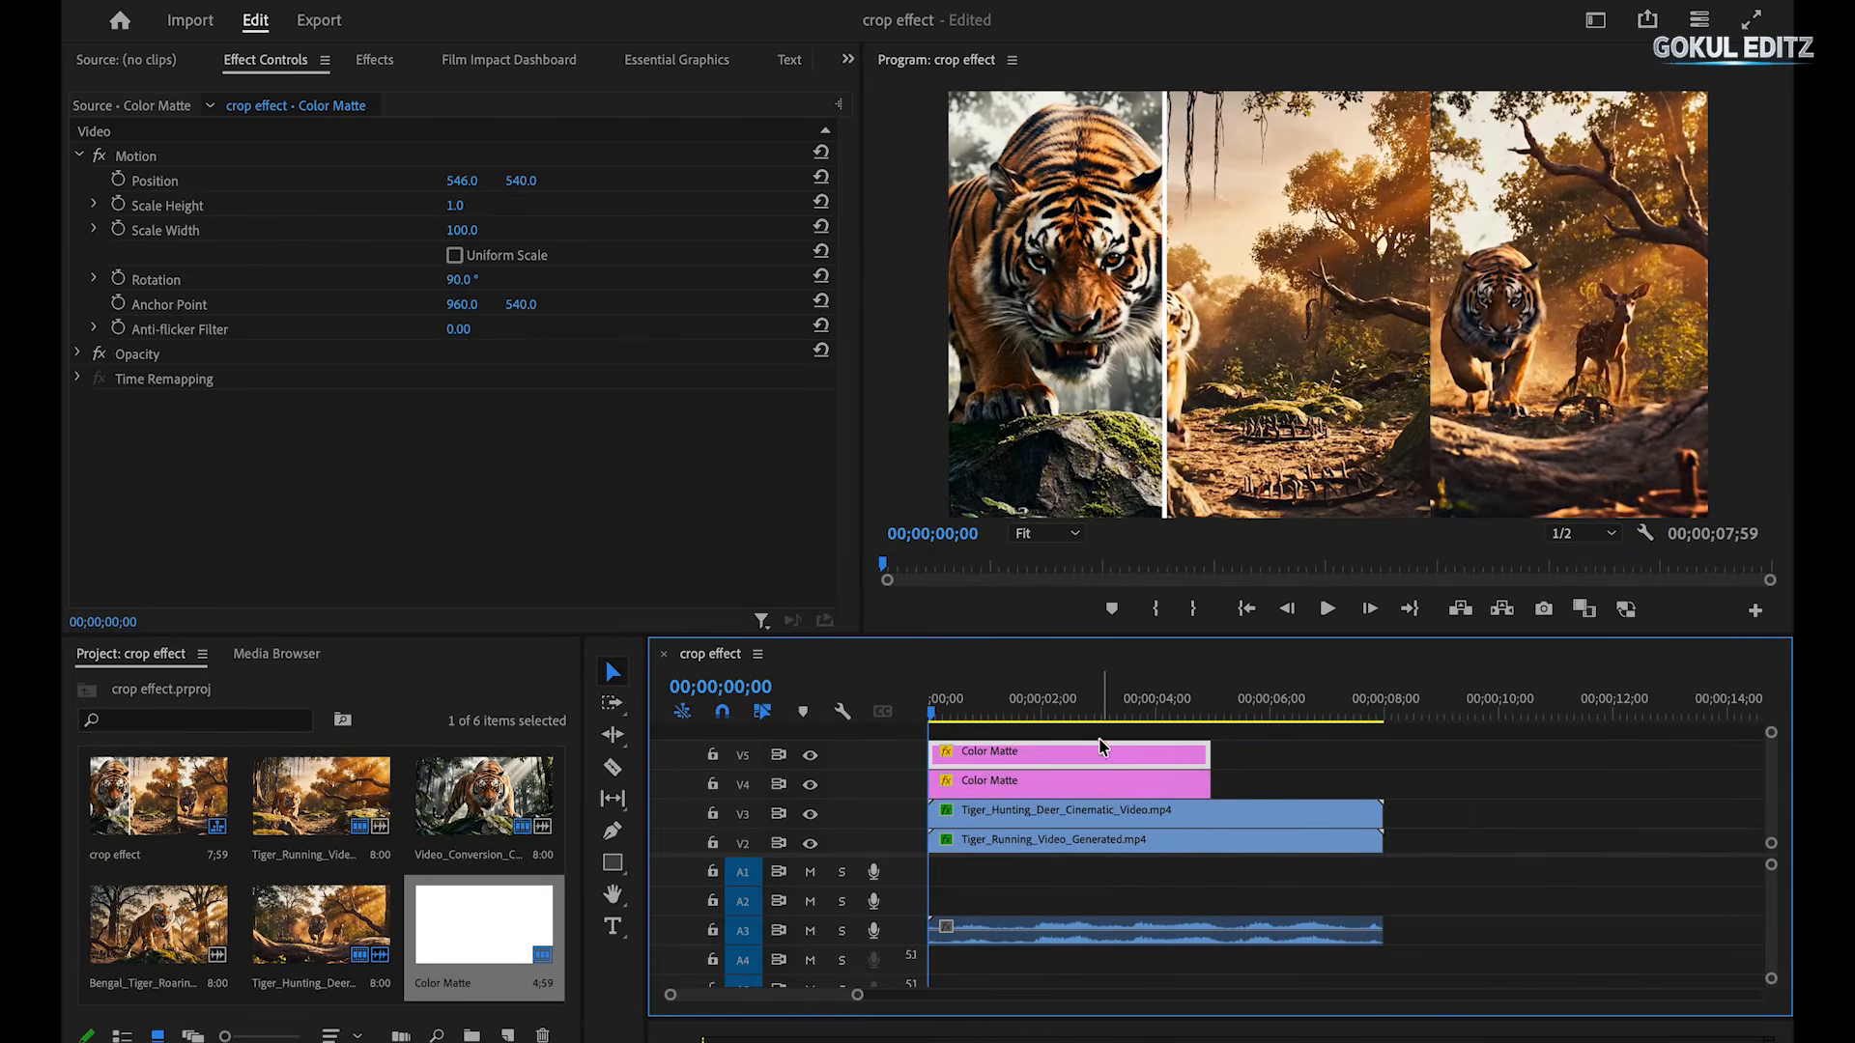
pyautogui.moveTo(456, 183); pyautogui.dragTo(565, 183)
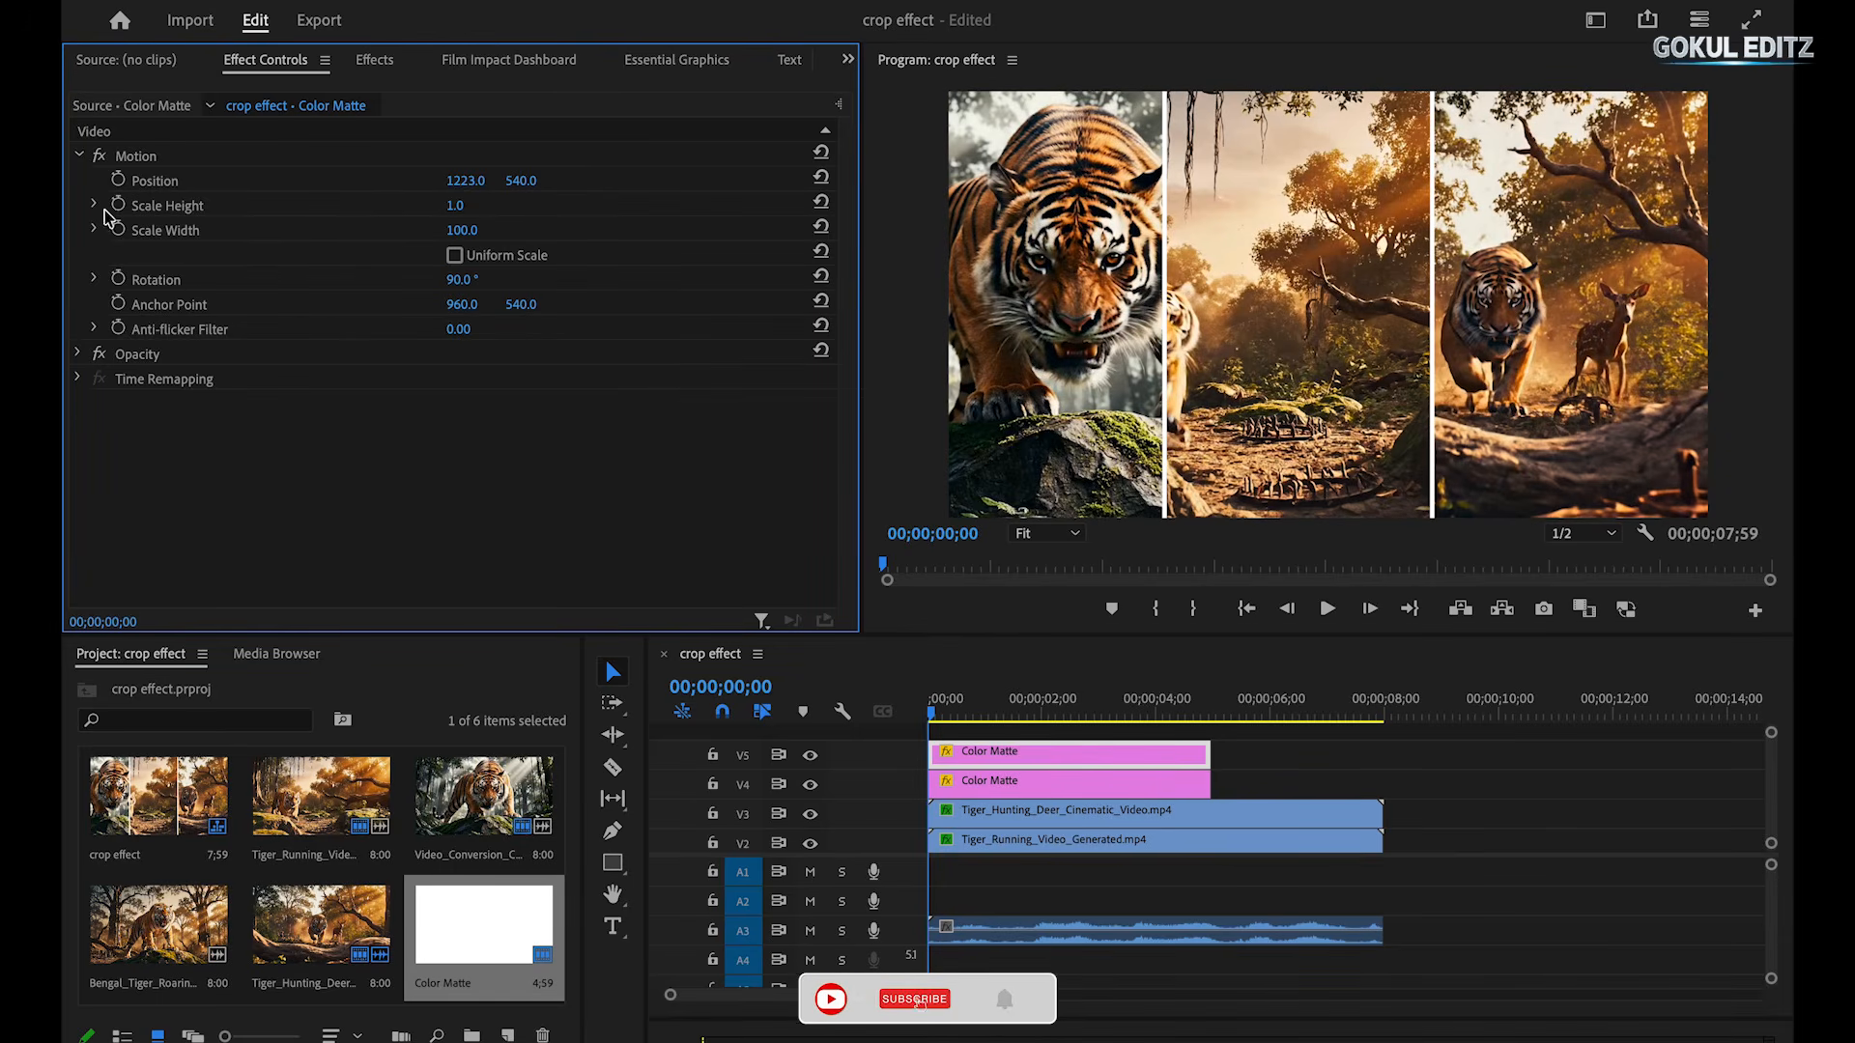
# Extend both Color Matte clips on V4 and V5 to the end of the tiger clips.
pyautogui.moveTo(1206, 764); pyautogui.dragTo(1381, 763)
pyautogui.moveTo(1207, 784); pyautogui.dragTo(1372, 790)
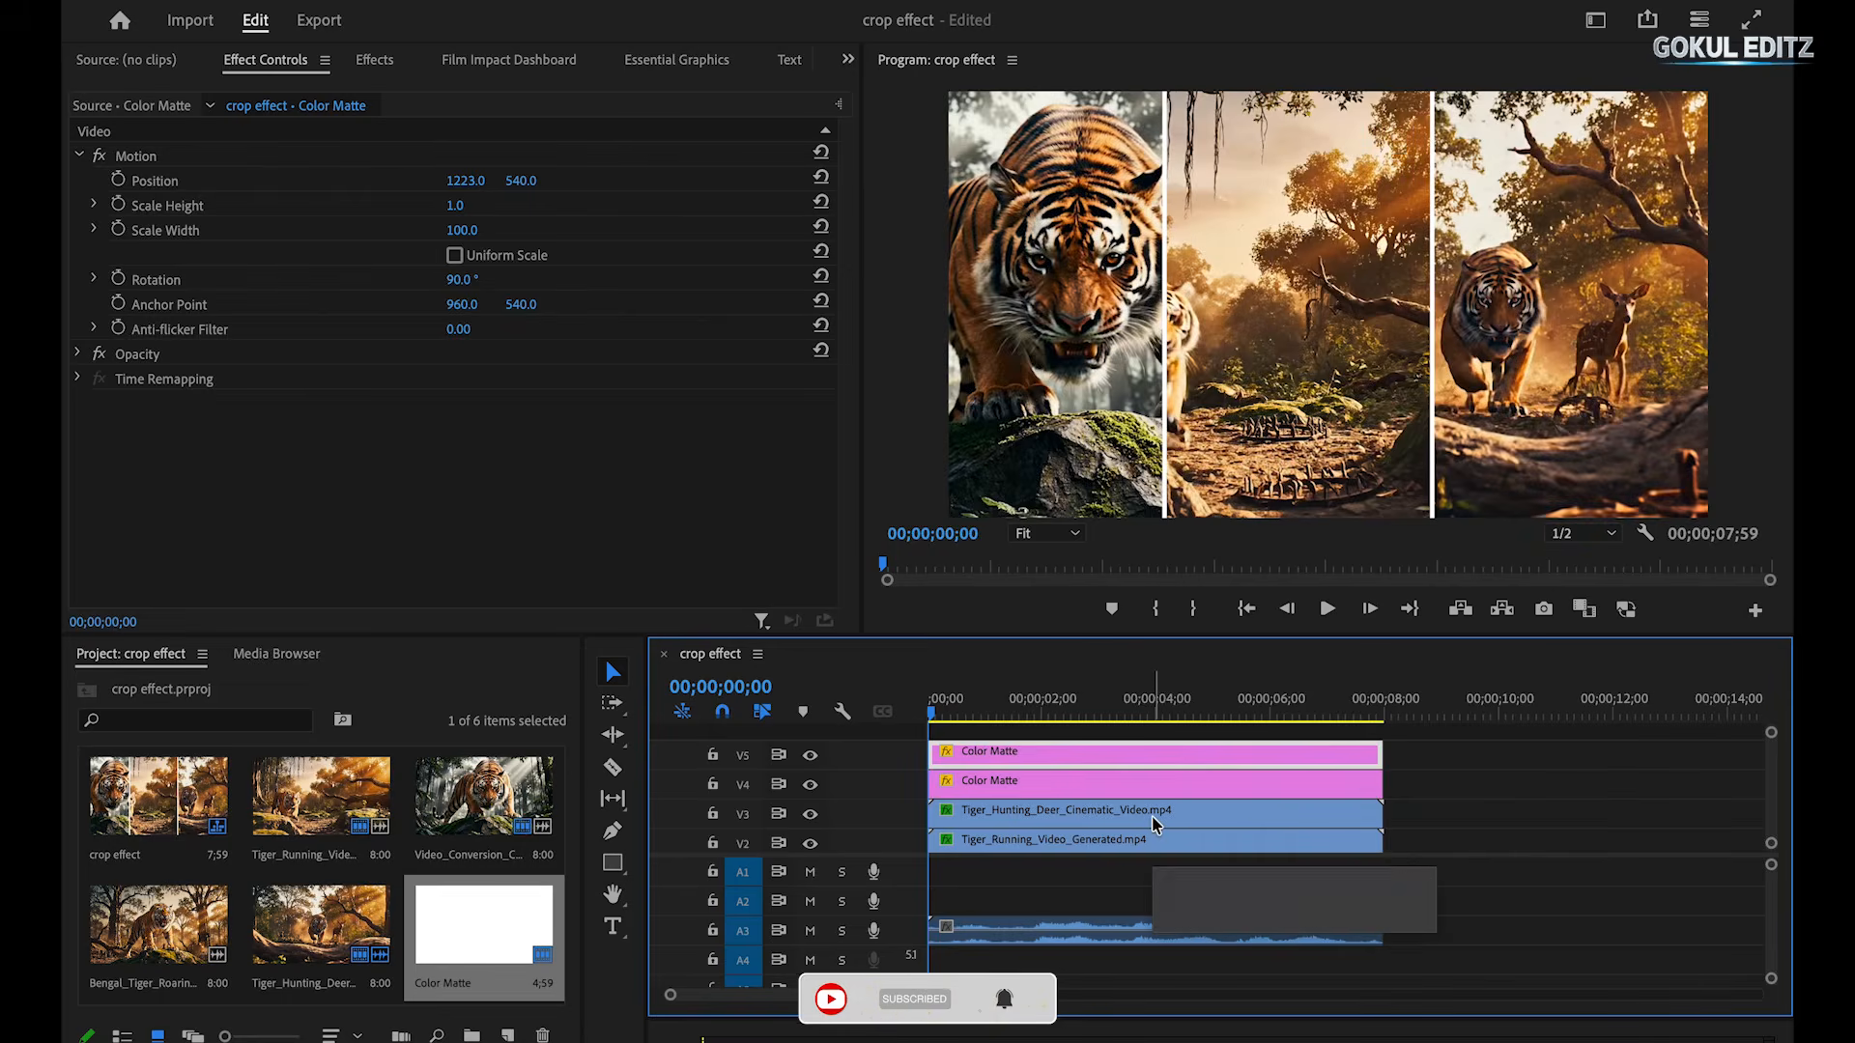
# Mark the whole sequence with in and out points and export it as crop effect.mp4 in H.264 with the Source In/Out range.
pyautogui.hotkey('ctrl', '`')
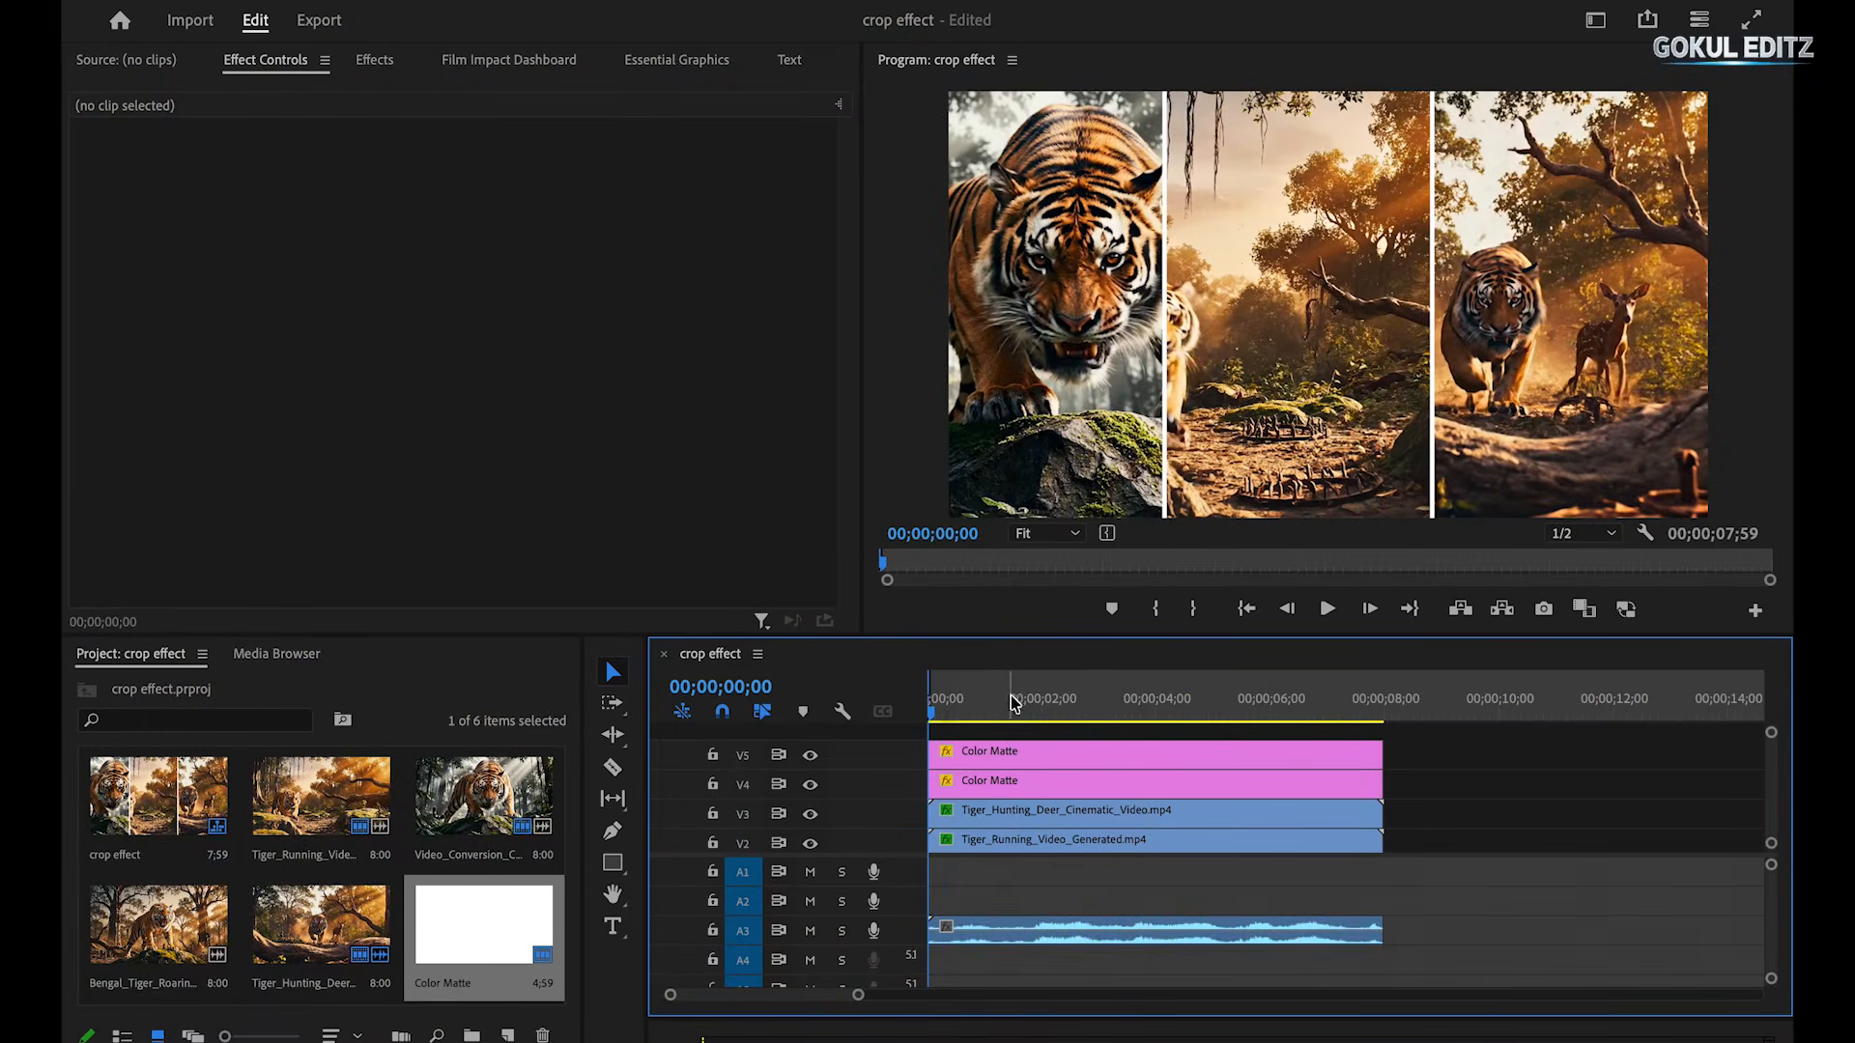
pyautogui.moveTo(952, 715); pyautogui.dragTo(1388, 731)
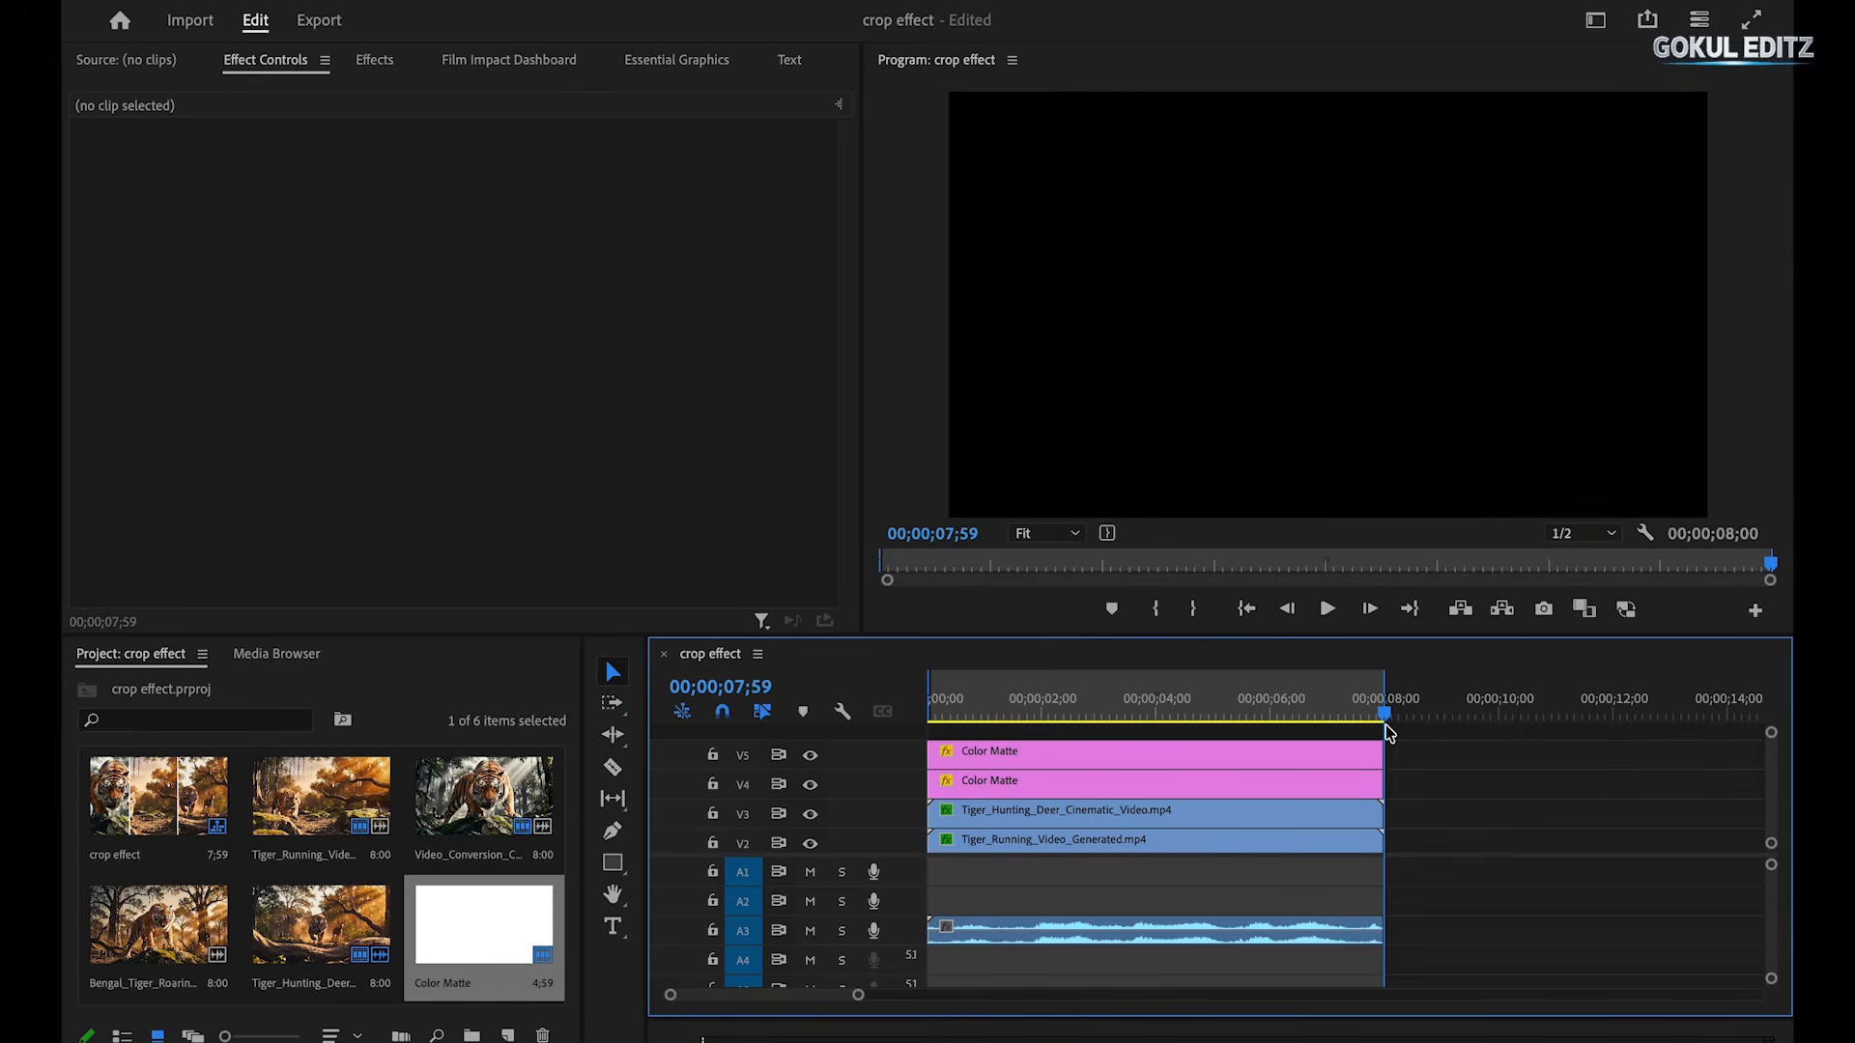
pyautogui.click(316, 24)
pyautogui.click(1125, 704)
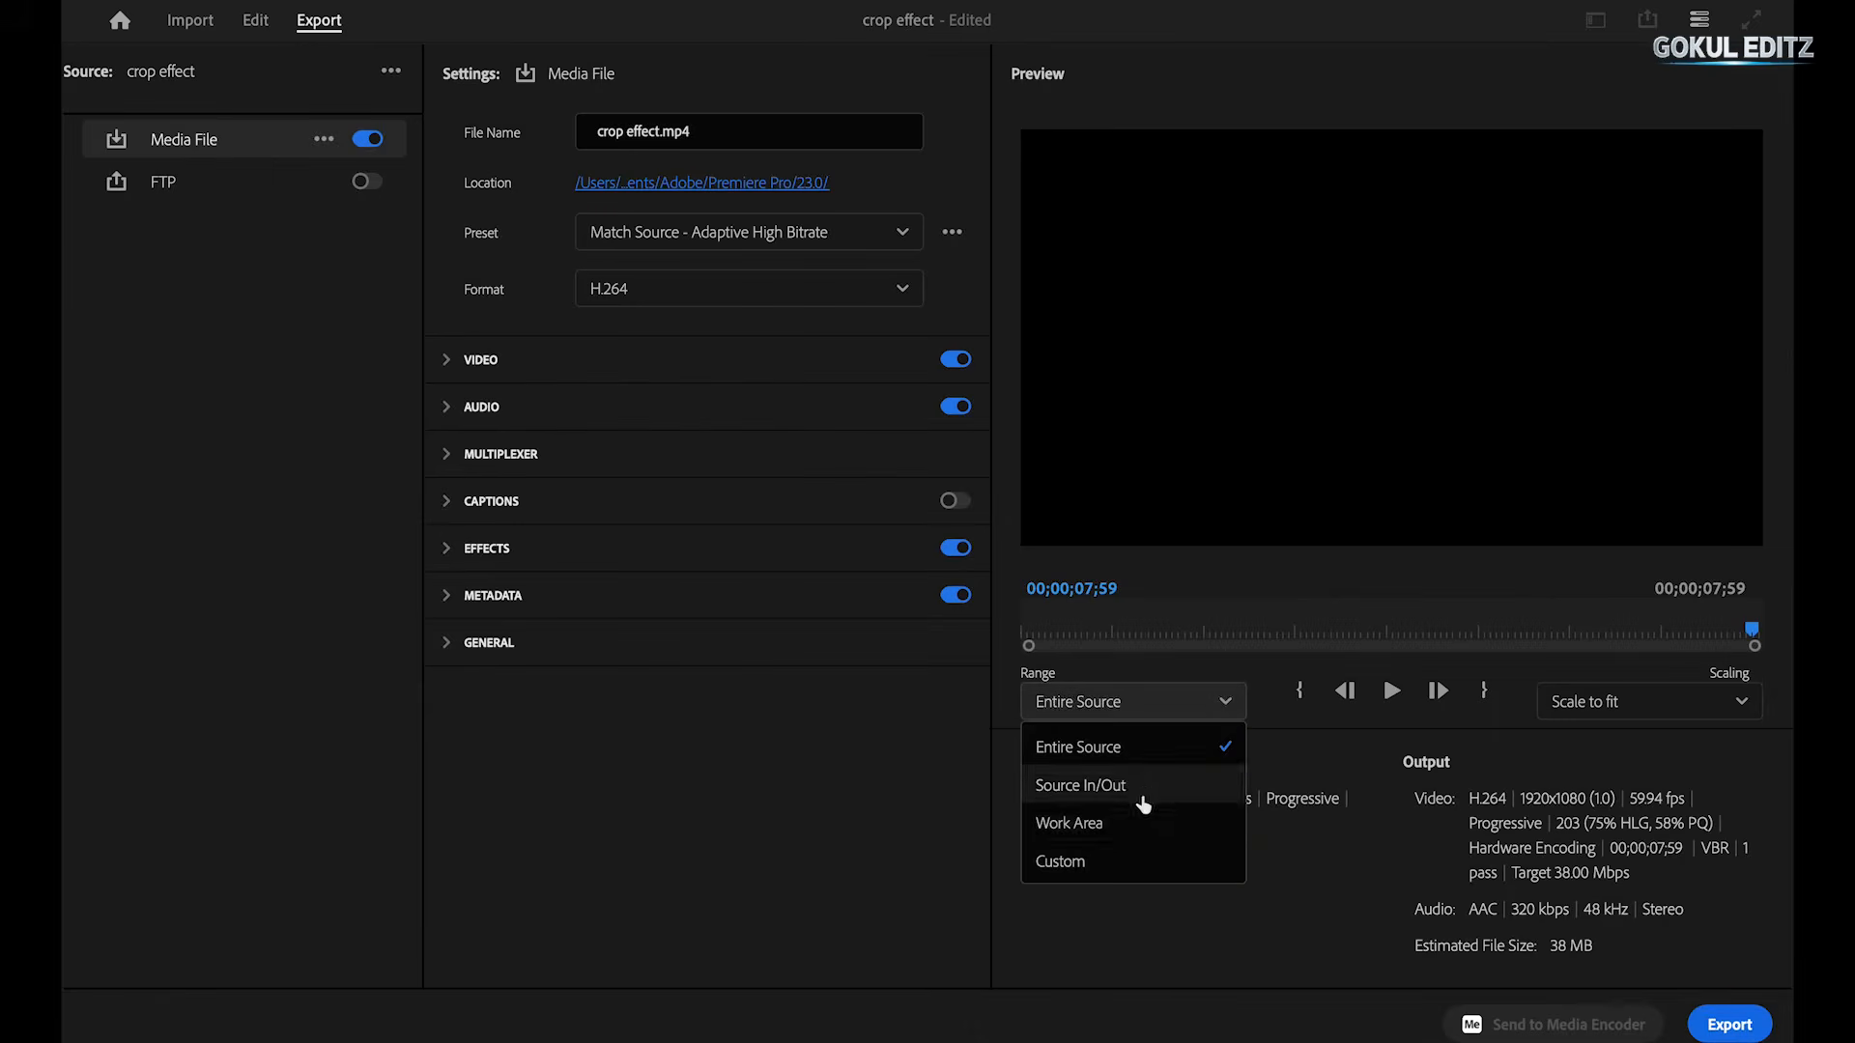
pyautogui.click(1136, 793)
pyautogui.click(1724, 1021)
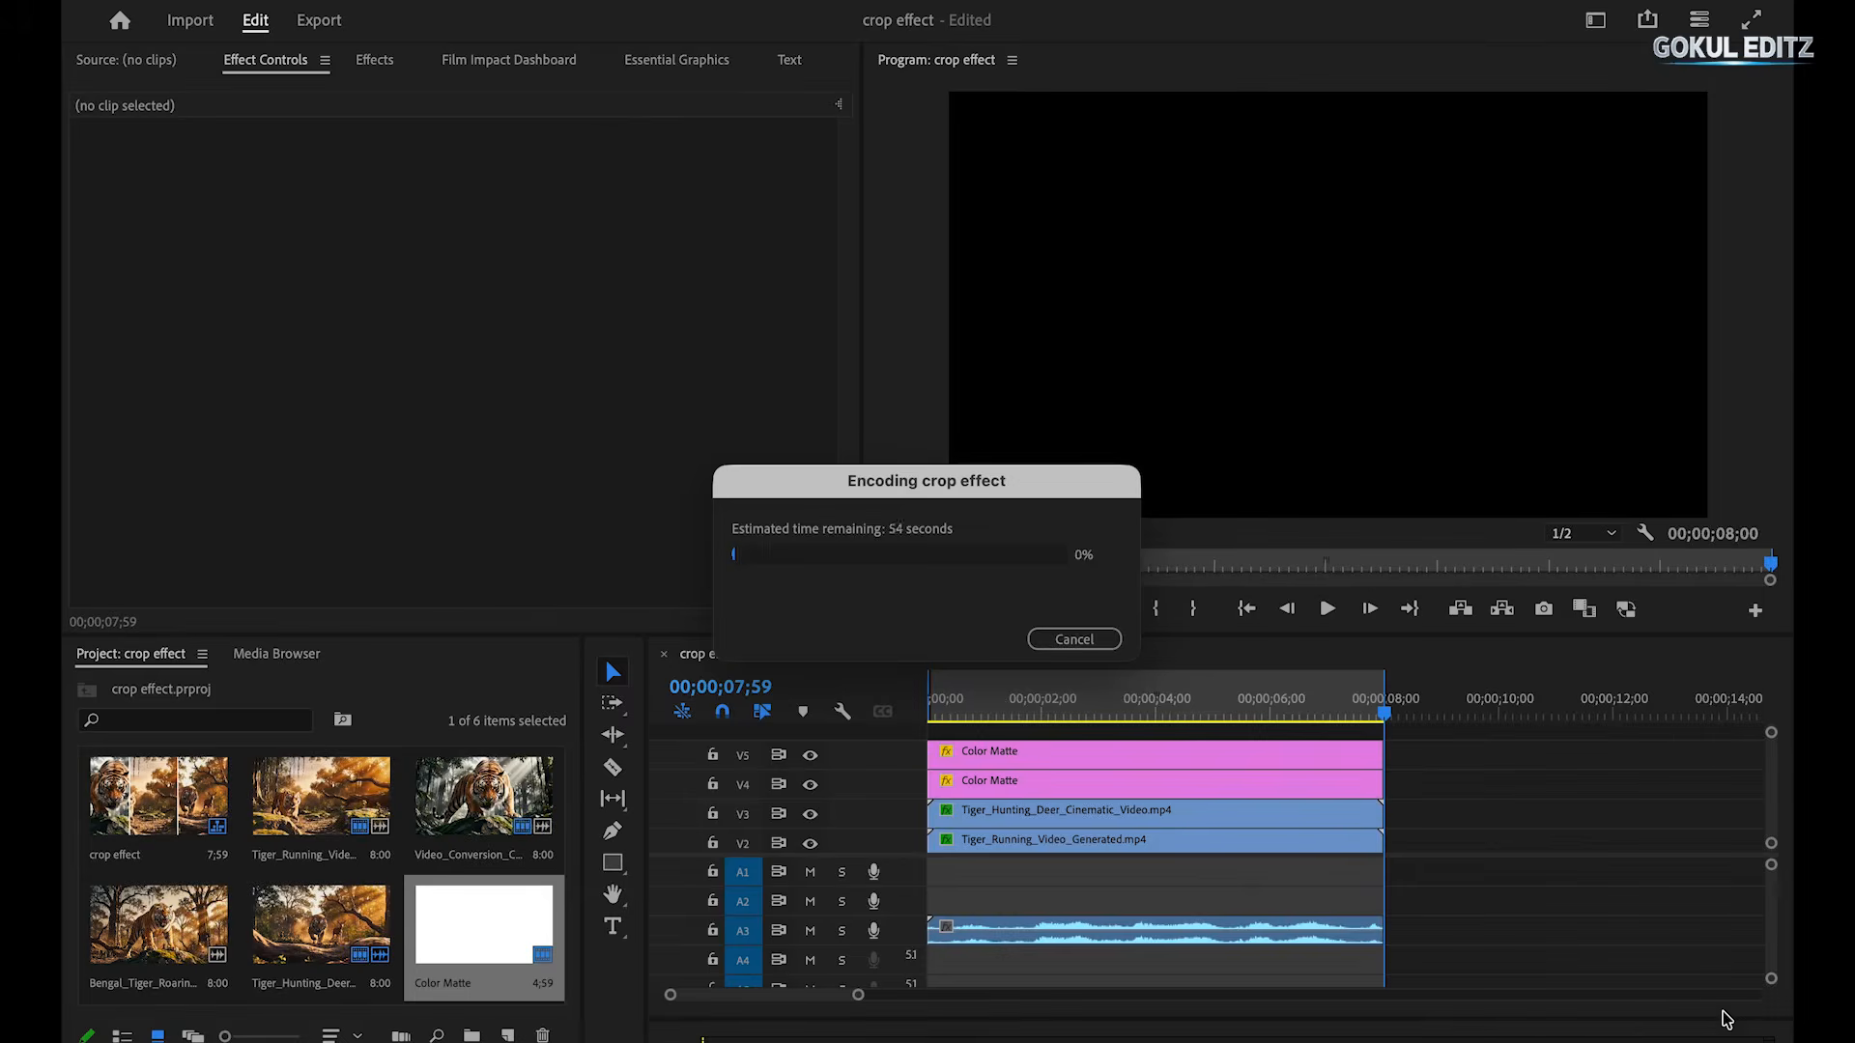